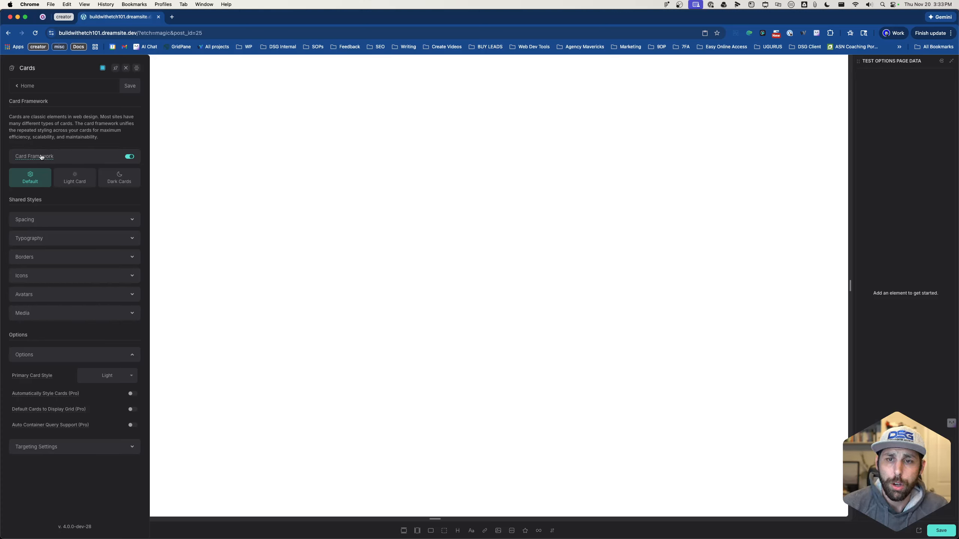
# Step: Review the Card Framework's general options and the manual card selector field in its targeting settings
pyautogui.click(21, 86)
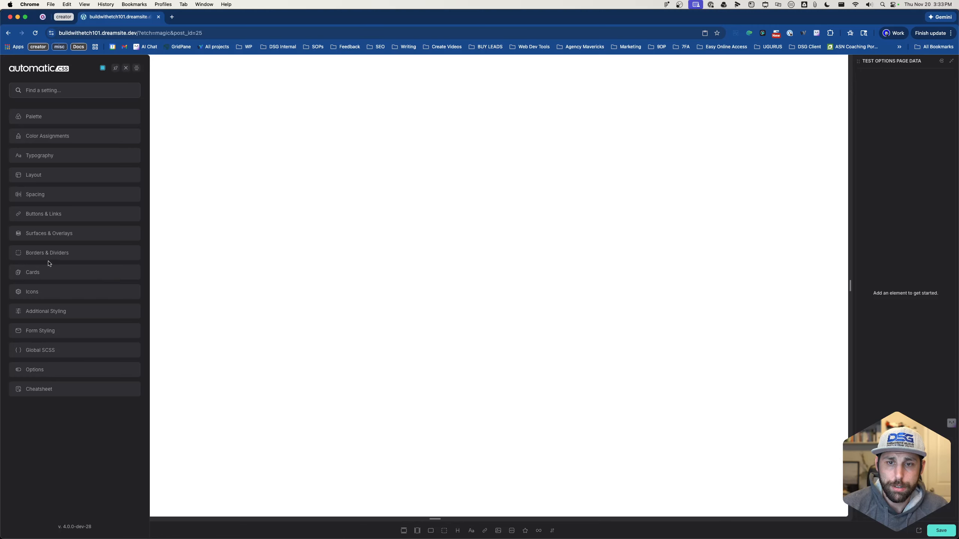
pyautogui.click(34, 272)
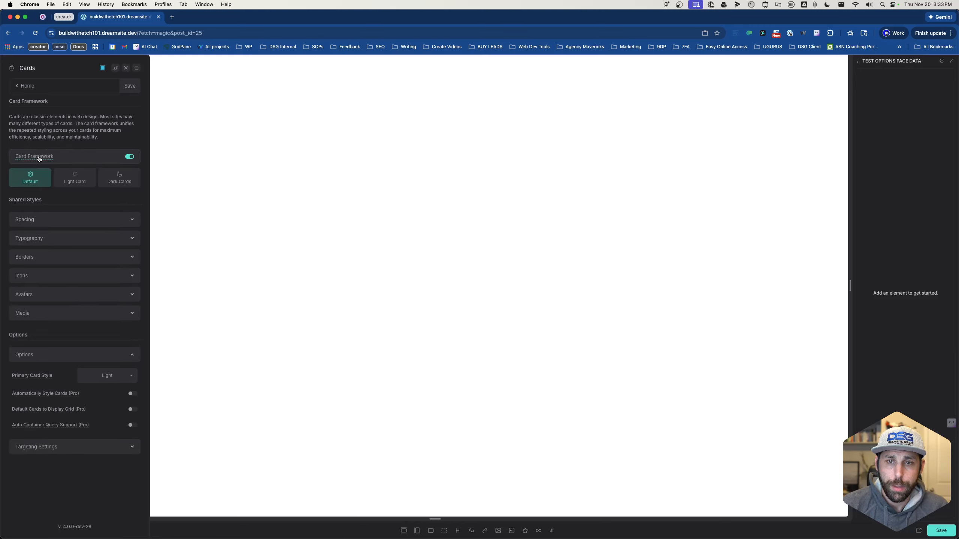
pyautogui.click(110, 359)
pyautogui.click(113, 358)
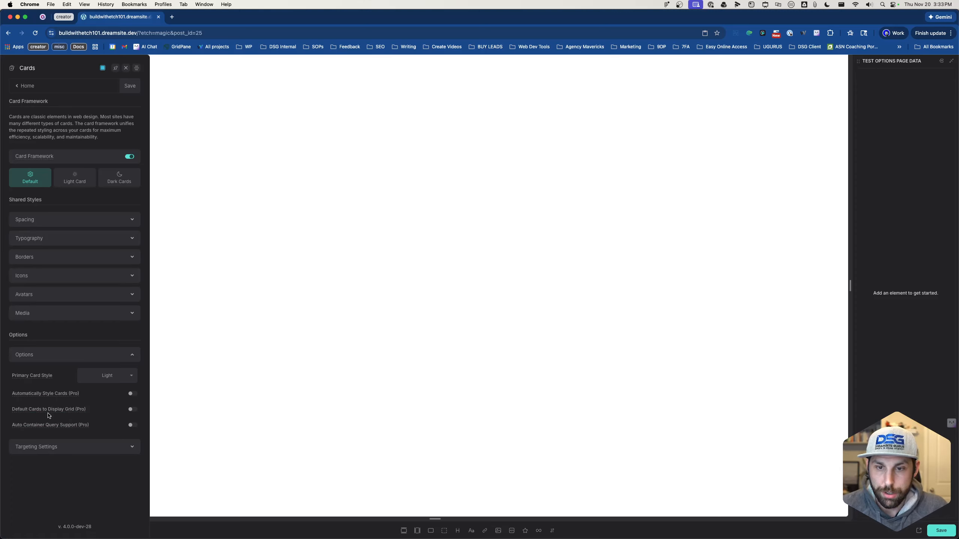
pyautogui.click(87, 450)
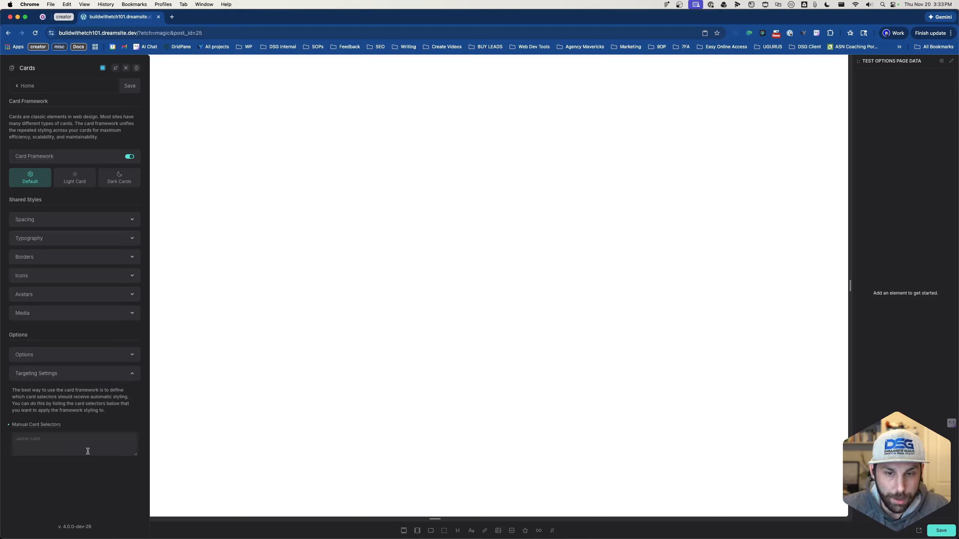
pyautogui.click(89, 377)
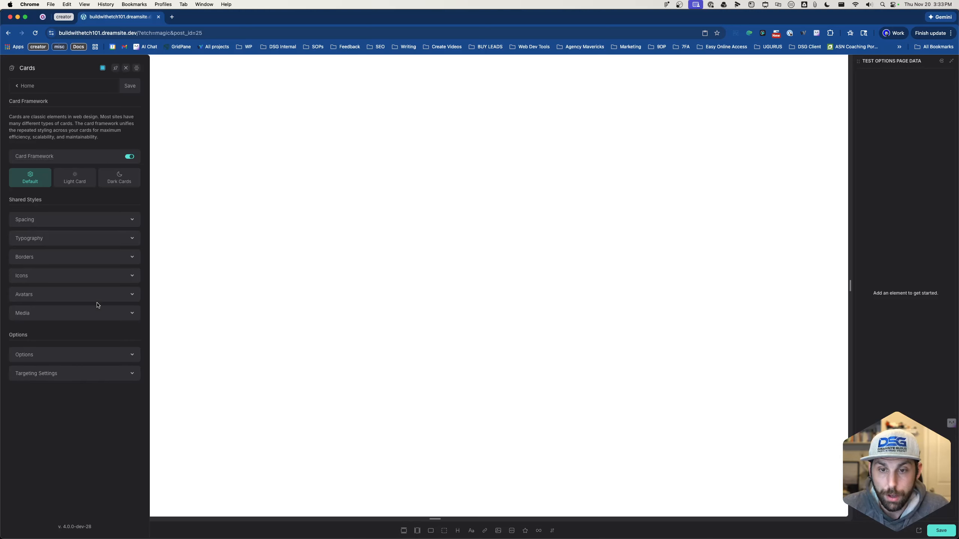
# Step: Look through the shared card styles for spacing, typography, borders and avatars
pyautogui.click(109, 223)
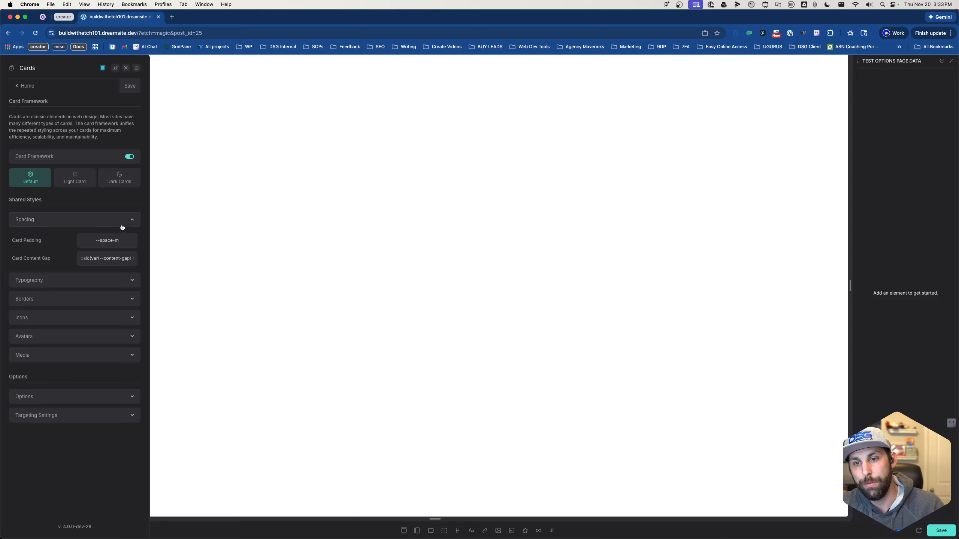
pyautogui.click(120, 225)
pyautogui.click(118, 239)
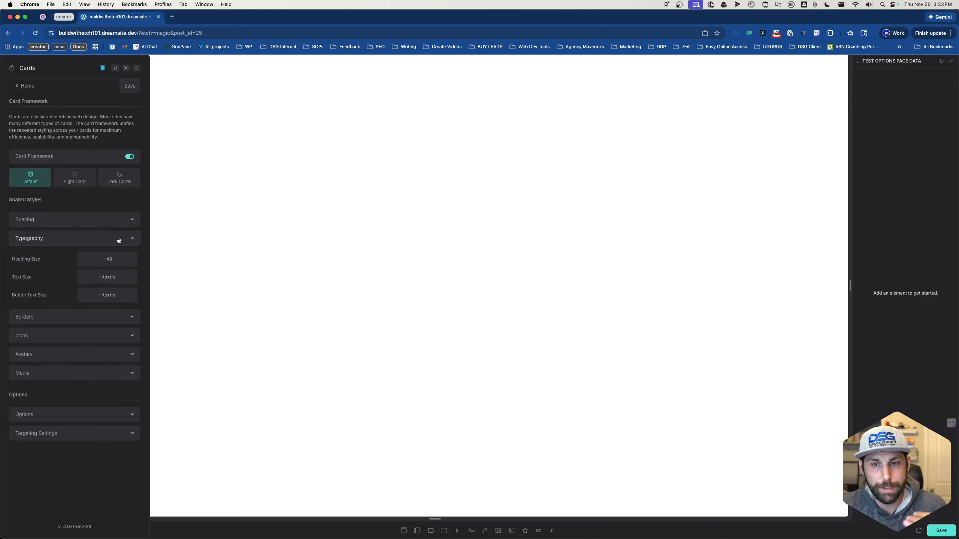
pyautogui.click(119, 239)
pyautogui.click(118, 257)
pyautogui.click(120, 259)
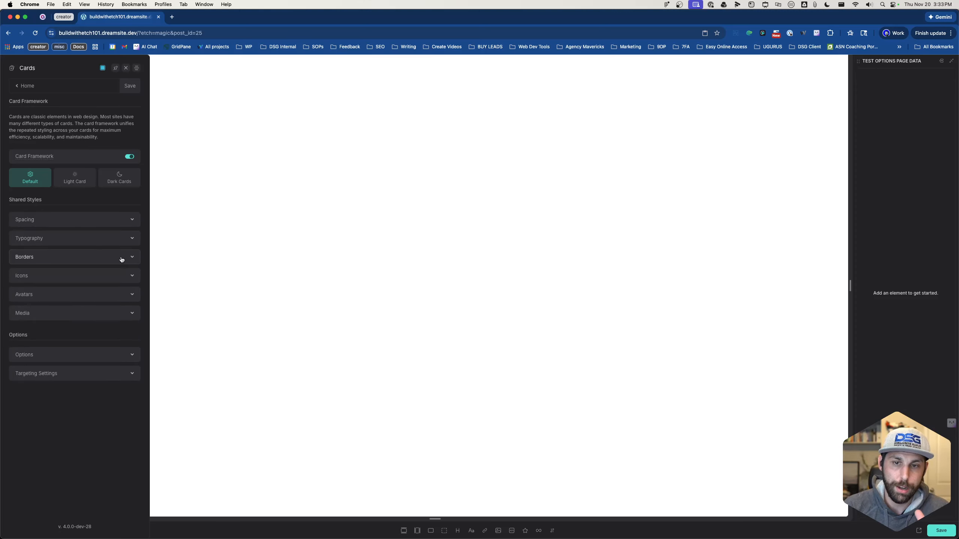
pyautogui.click(122, 295)
pyautogui.click(123, 296)
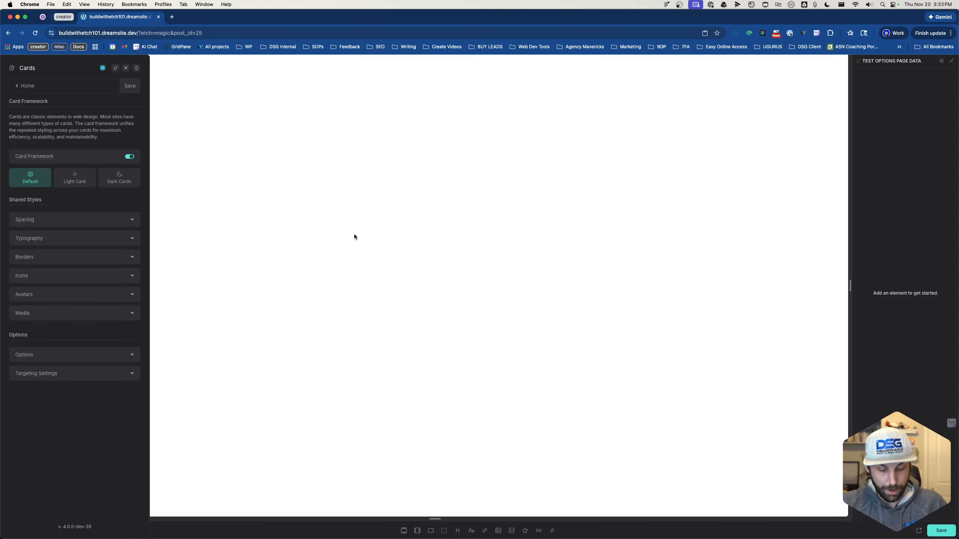
# Step: Add a section to the empty page and a flex div inside its container
pyautogui.press('super+k')
pyautogui.write('sec')
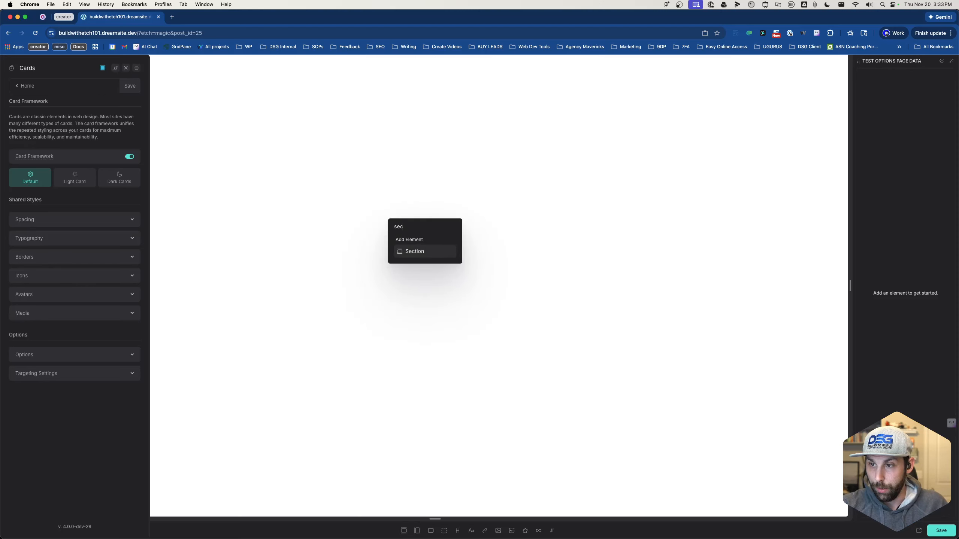
pyautogui.press('Return')
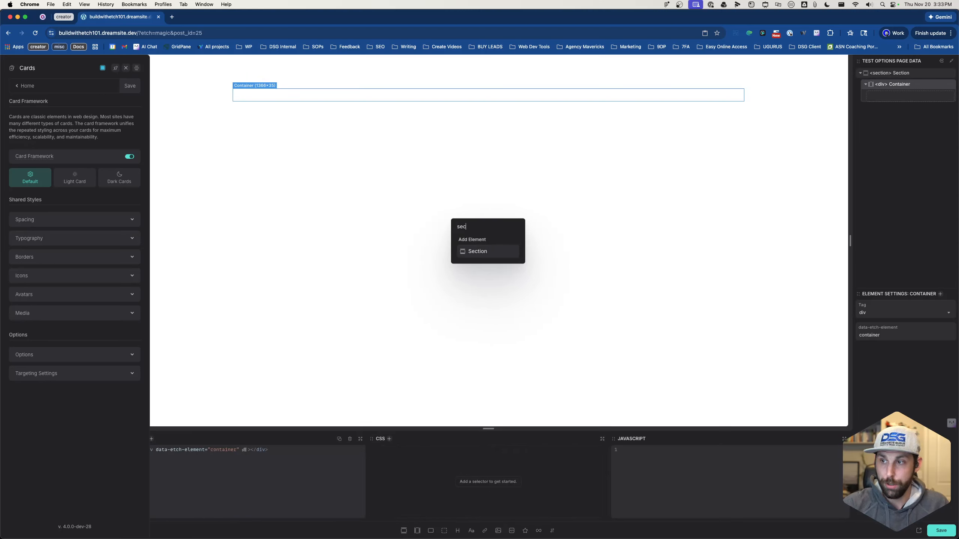
pyautogui.press('BackSpace')
pyautogui.press('BackSpace')
pyautogui.press('BackSpace')
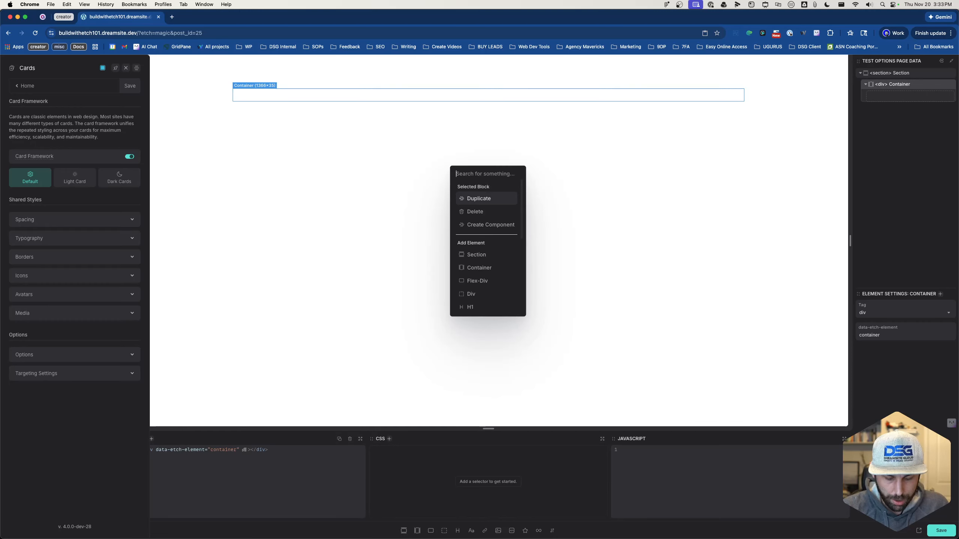
pyautogui.write('div')
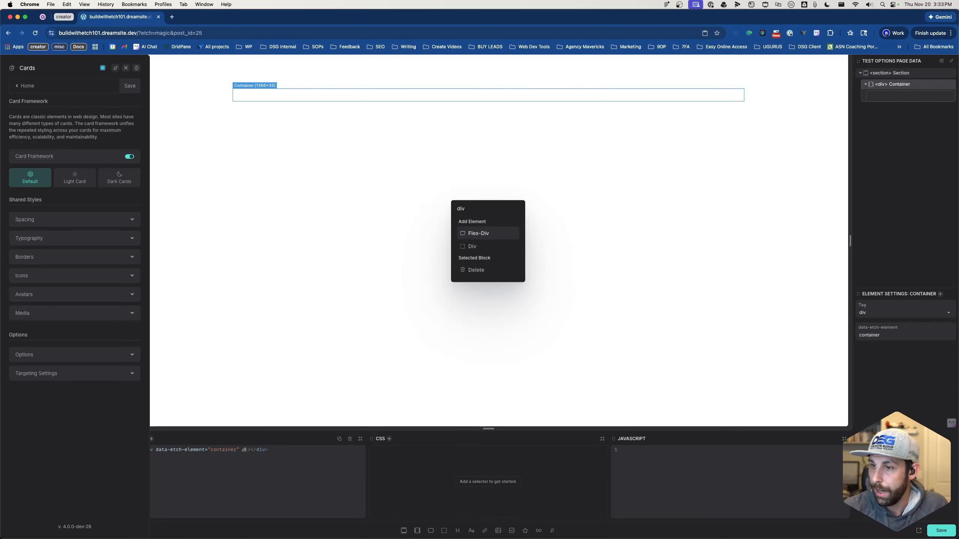
pyautogui.press('Return')
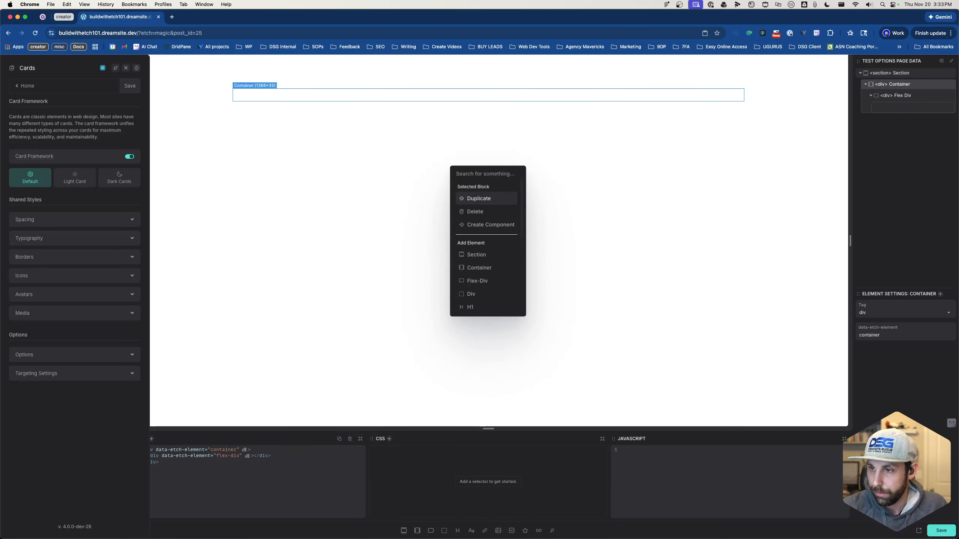
# Step: Add an H3 heading and two text paragraphs to the container
pyautogui.write('headi')
pyautogui.press('Down')
pyautogui.press('Down')
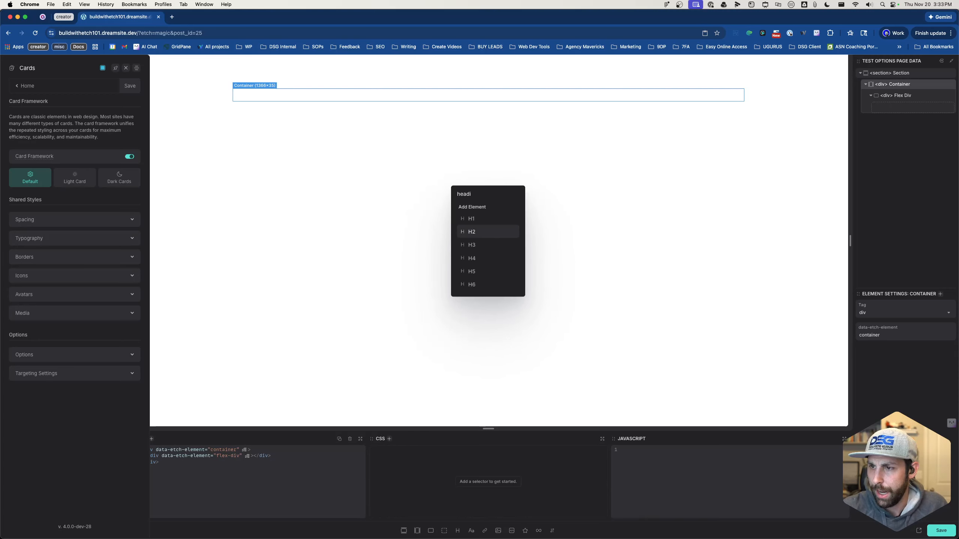
pyautogui.press('Return')
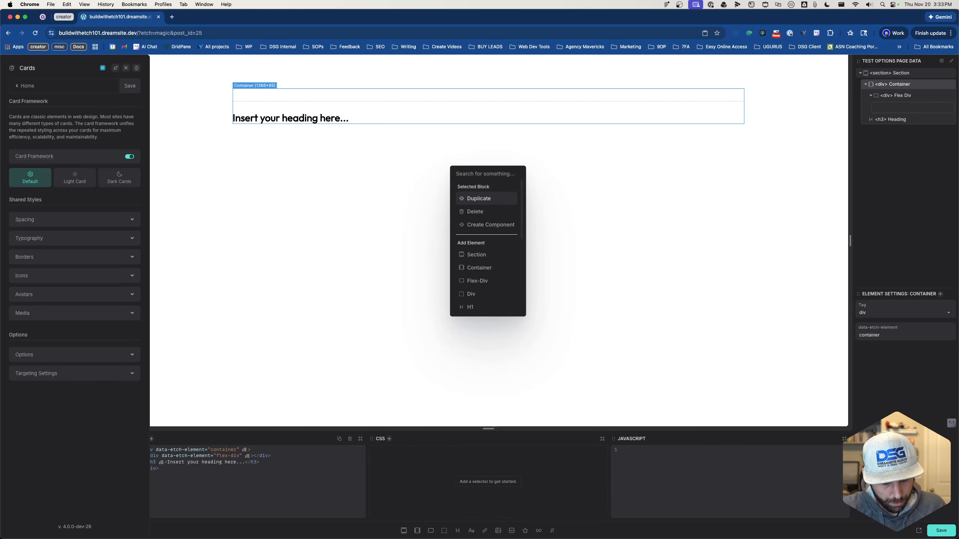
pyautogui.write('pa')
pyautogui.press('Return')
pyautogui.press('Return')
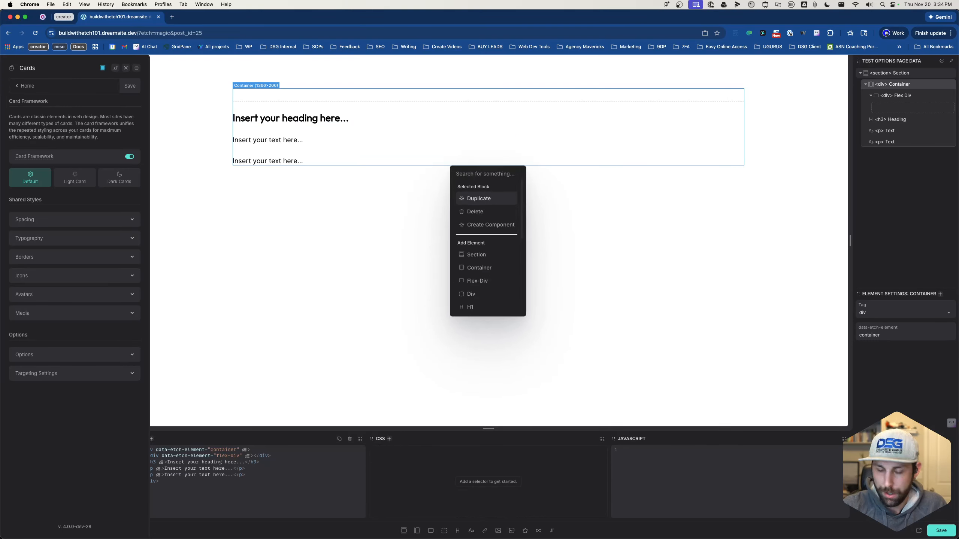
# Step: Add two image elements to the container below the paragraphs
pyautogui.write('medi')
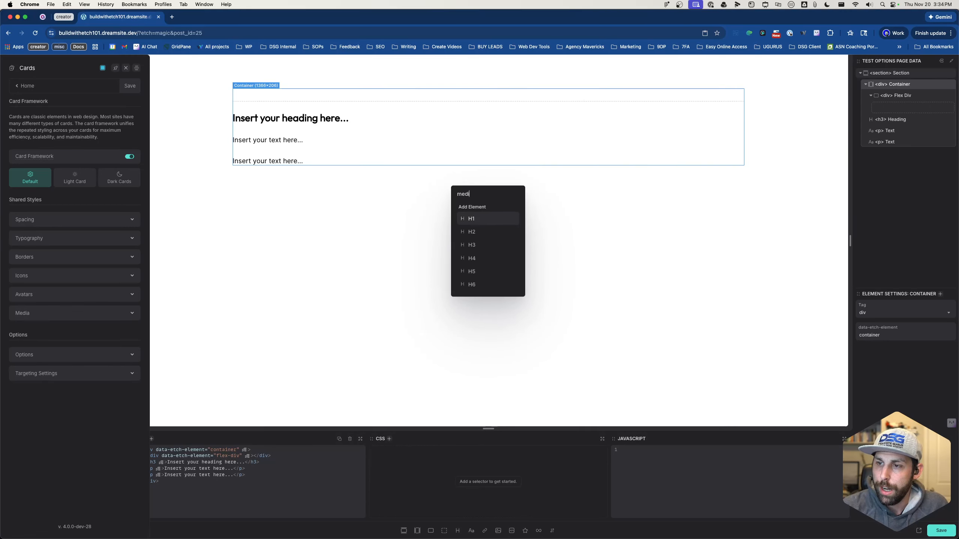
pyautogui.press('BackSpace')
pyautogui.press('BackSpace')
pyautogui.press('BackSpace')
pyautogui.press('BackSpace')
pyautogui.write('img')
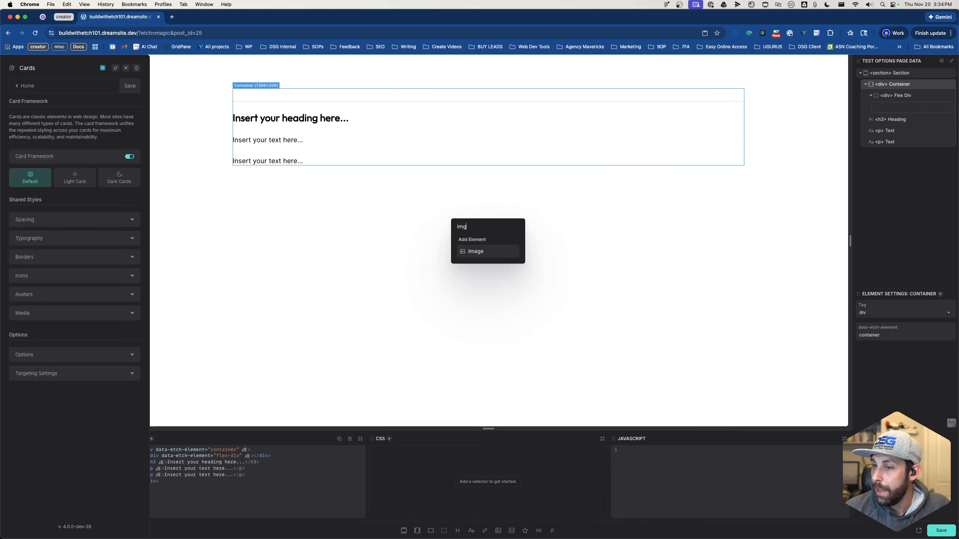
pyautogui.press('Return')
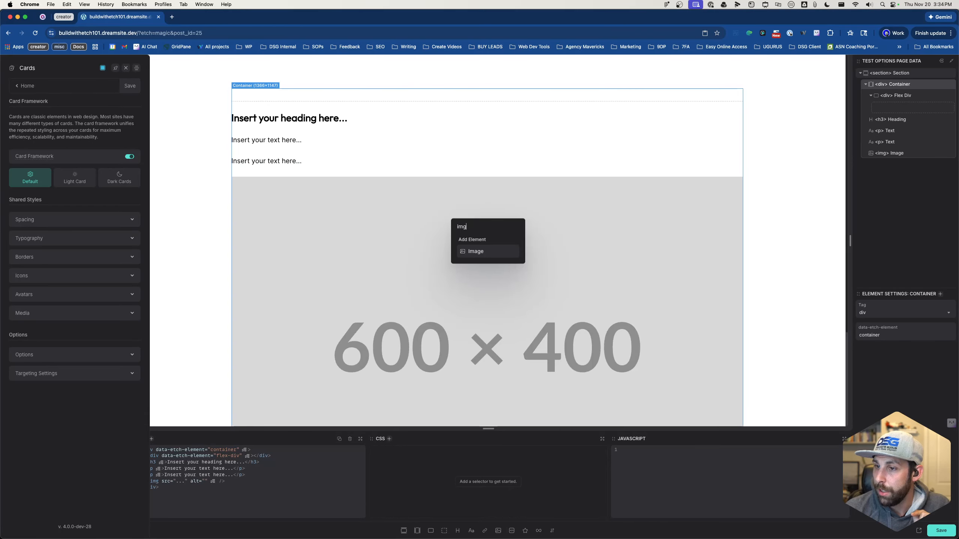
pyautogui.press('Return')
# Step: Add an SVG element to the container after the images
pyautogui.press('BackSpace')
pyautogui.press('BackSpace')
pyautogui.press('BackSpace')
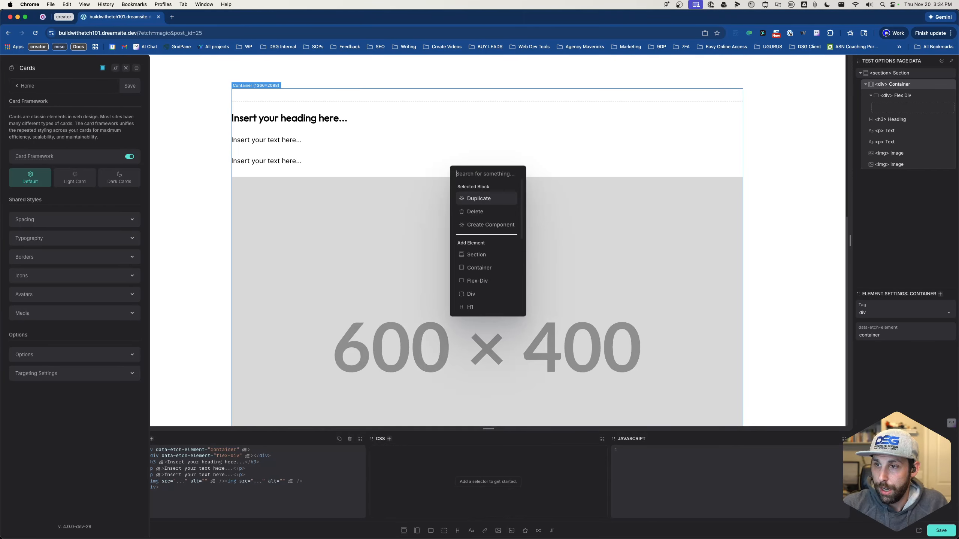
pyautogui.write('svg')
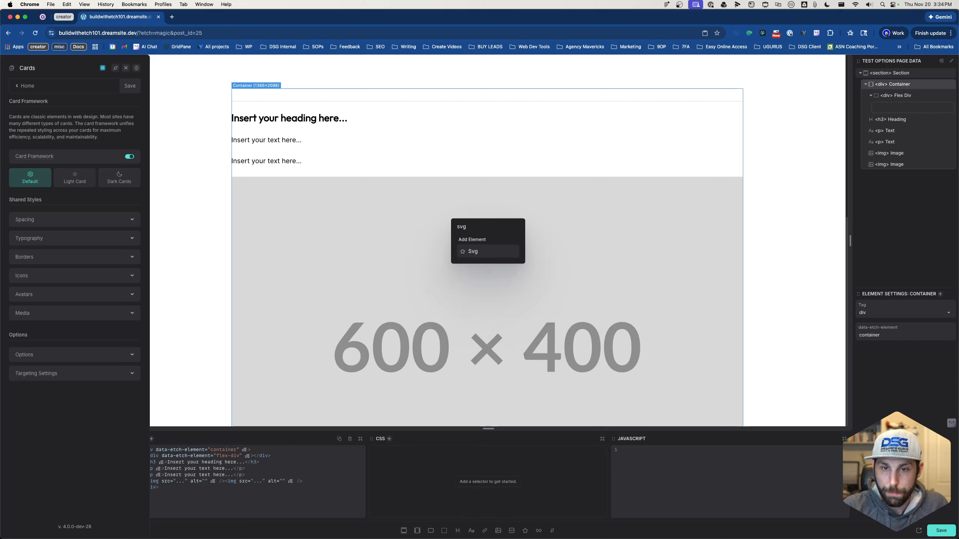
pyautogui.press('Return')
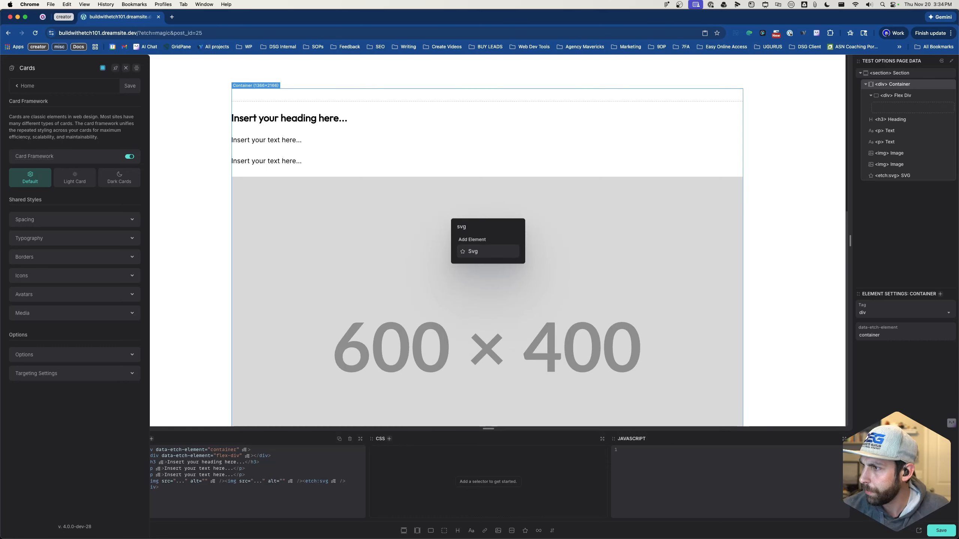
# Step: Add a link element to the container after the SVG
pyautogui.press('BackSpace')
pyautogui.press('BackSpace')
pyautogui.press('BackSpace')
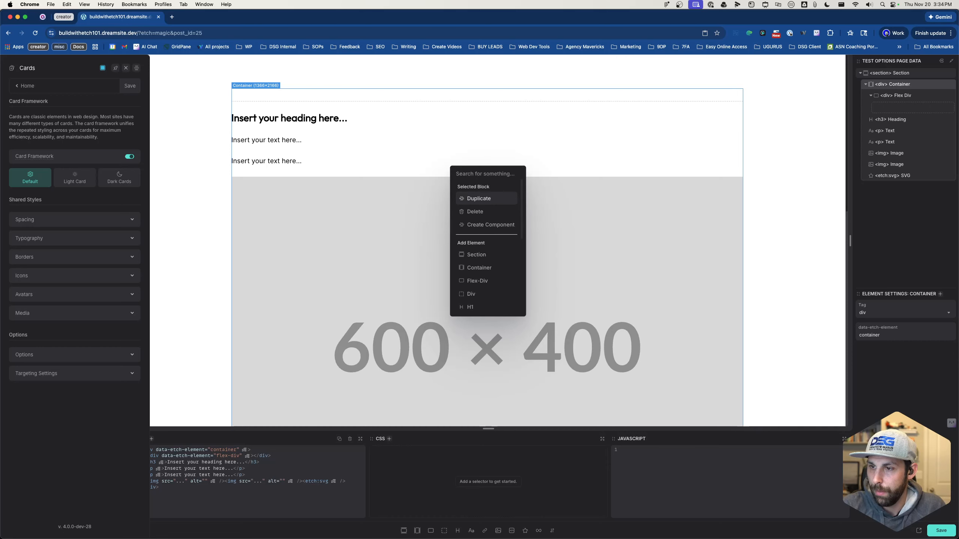
pyautogui.write('link')
pyautogui.press('Return')
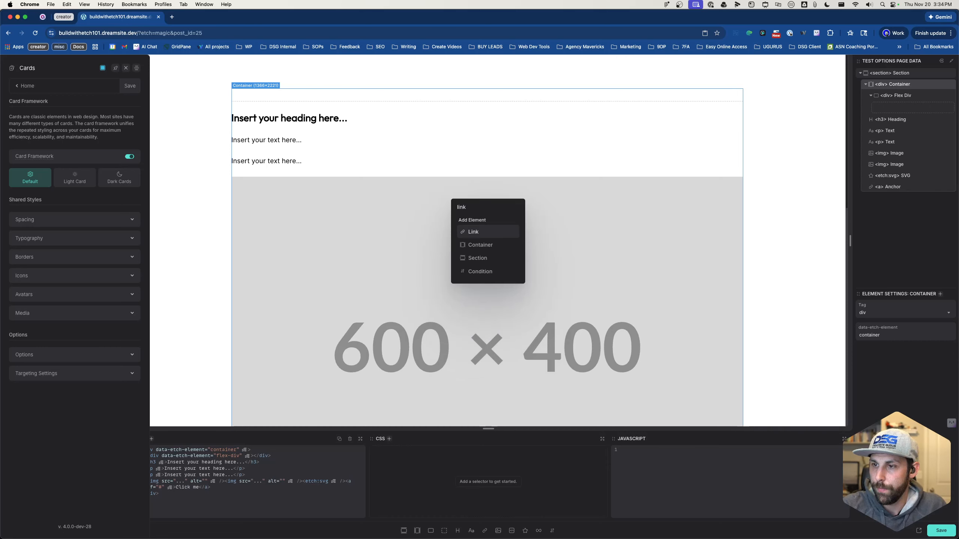
pyautogui.press('Escape')
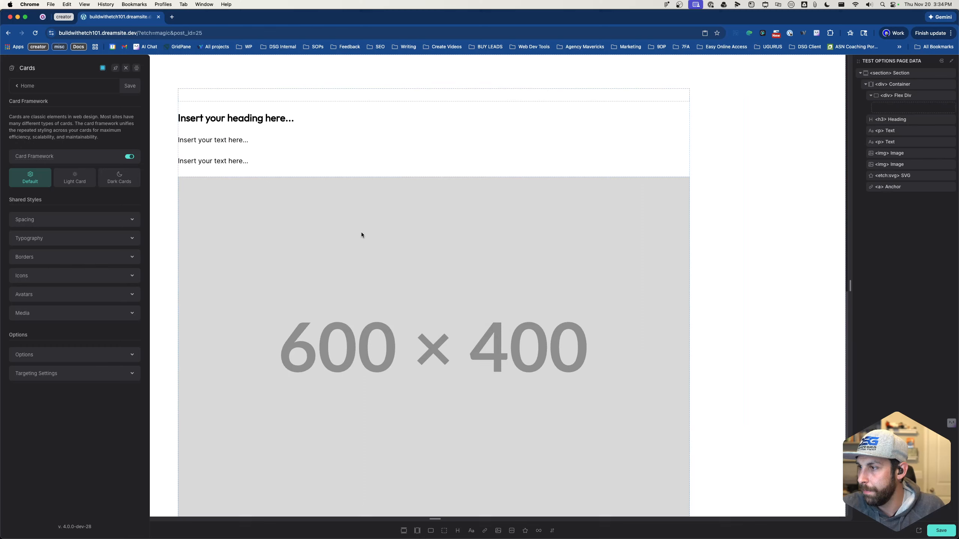
# Step: Nest all the loose elements in the flex div, ordered image, heading, image, two texts, SVG and anchor
pyautogui.click(888, 187)
pyautogui.click(903, 121)
pyautogui.moveTo(903, 121)
pyautogui.mouseDown()
pyautogui.moveTo(911, 110)
pyautogui.moveTo(908, 123)
pyautogui.moveTo(897, 108)
pyautogui.mouseUp()
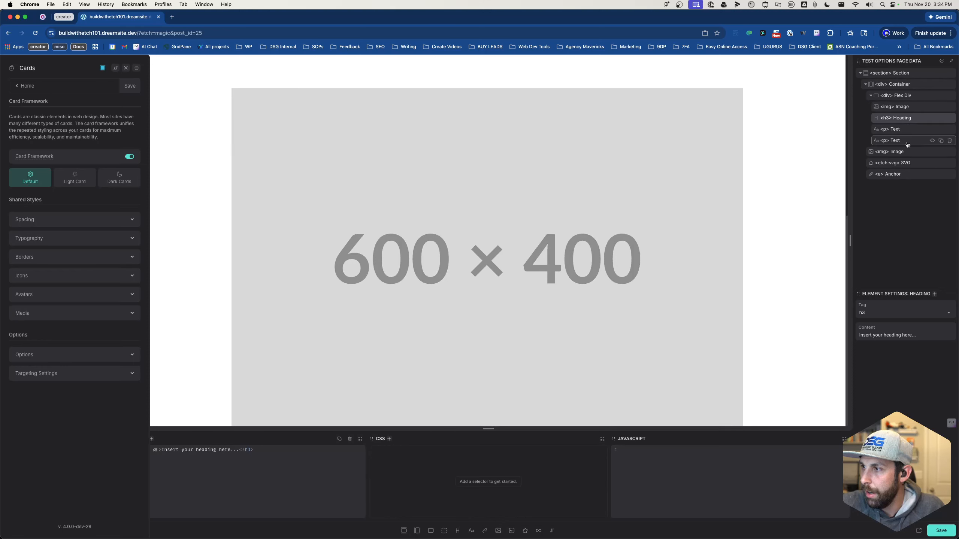
pyautogui.moveTo(904, 154); pyautogui.dragTo(911, 131)
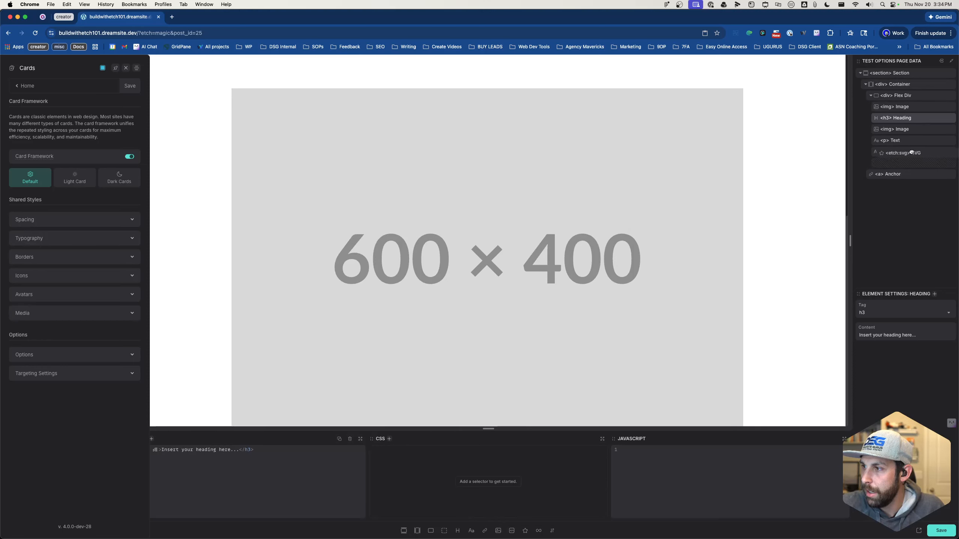
pyautogui.moveTo(907, 174); pyautogui.dragTo(908, 164)
pyautogui.click(745, 230)
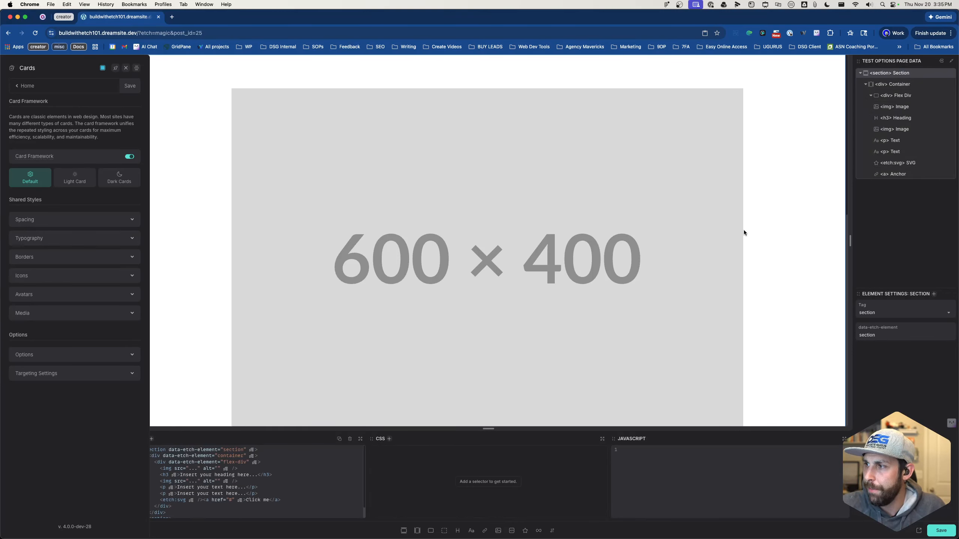
# Step: Rename the flex div as "sample card" and its first image as "media"
pyautogui.doubleClick(903, 97)
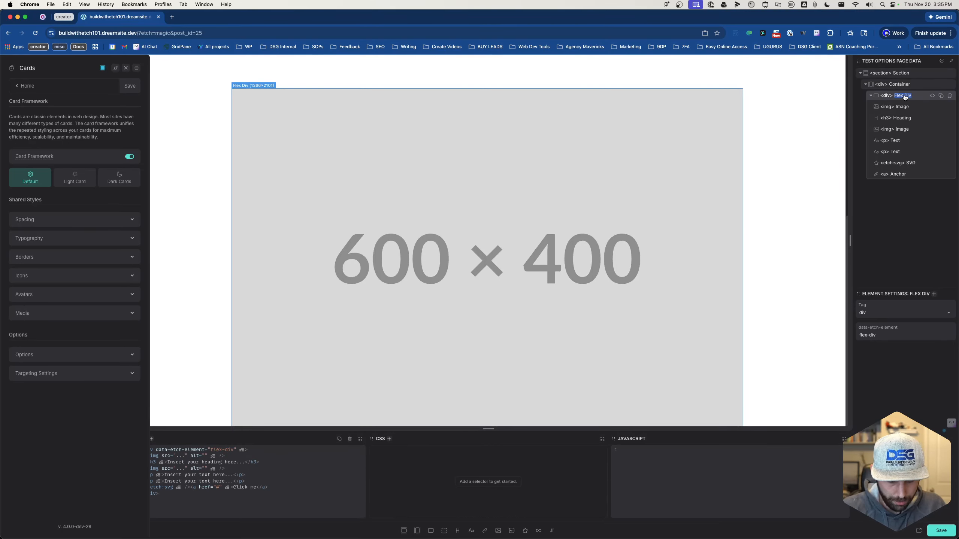
pyautogui.write('sample card')
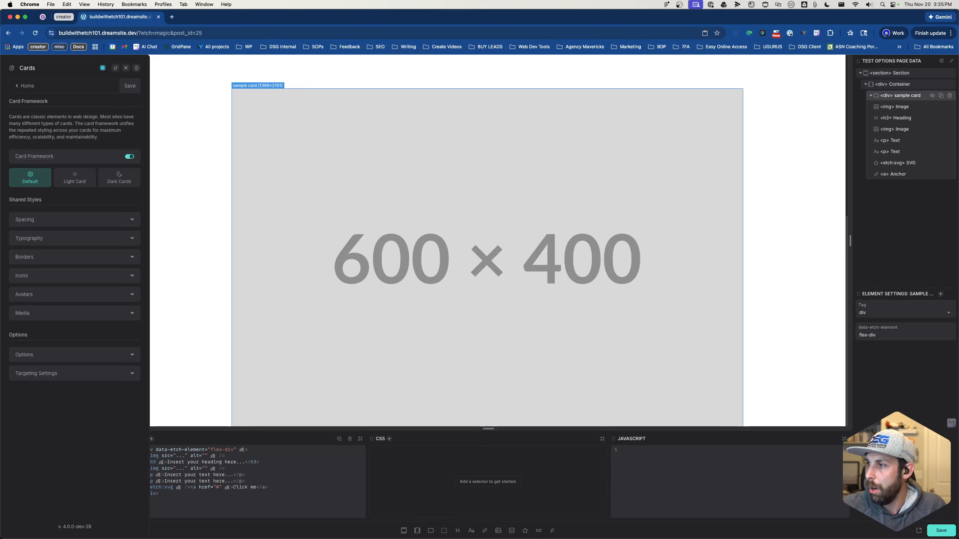
pyautogui.doubleClick(902, 107)
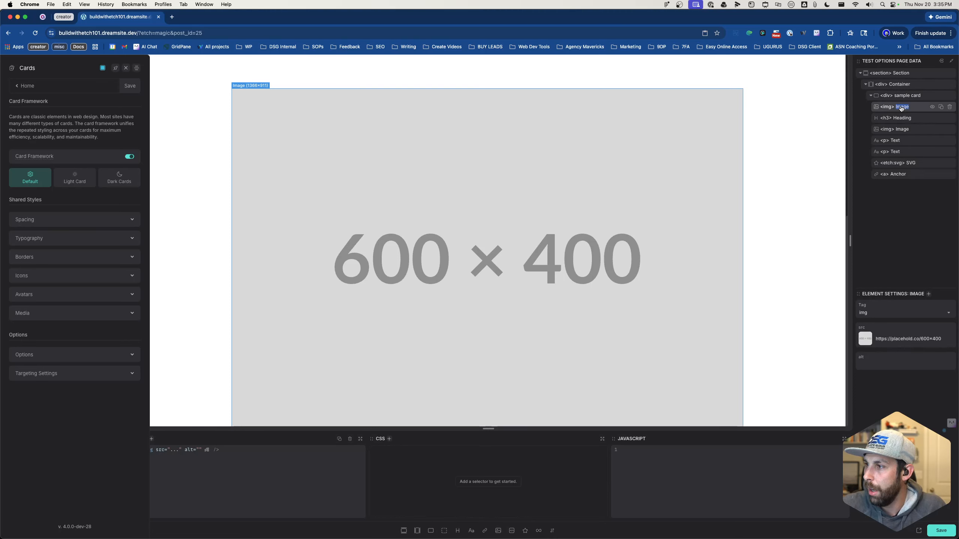
pyautogui.write('media')
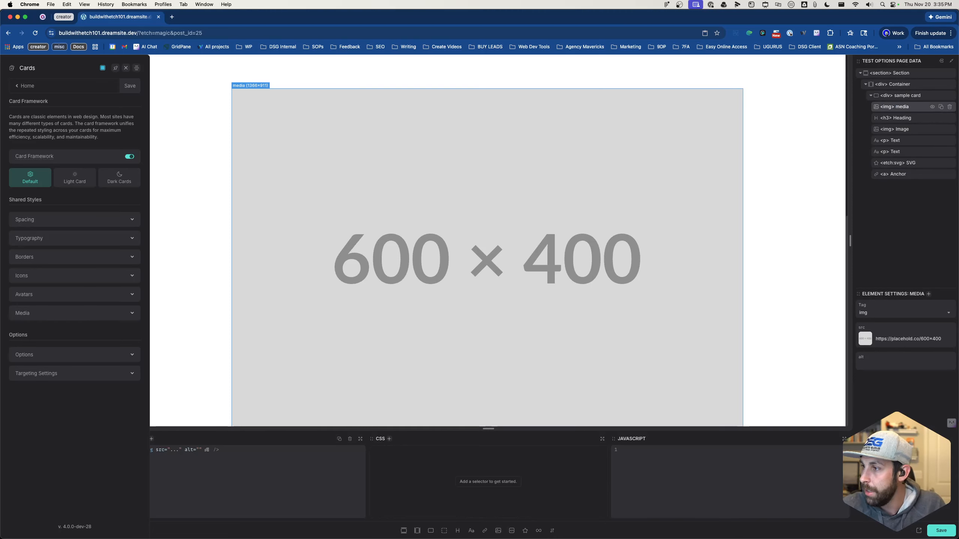
# Step: Rename the second image in the sample card as "avatar" and the first text element as "author name"
pyautogui.doubleClick(903, 118)
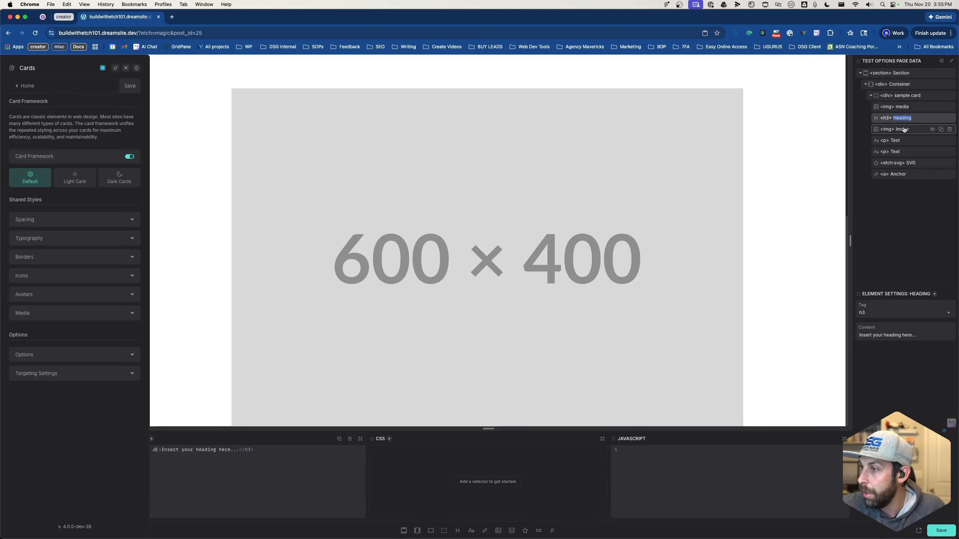
pyautogui.doubleClick(902, 130)
pyautogui.write('avat')
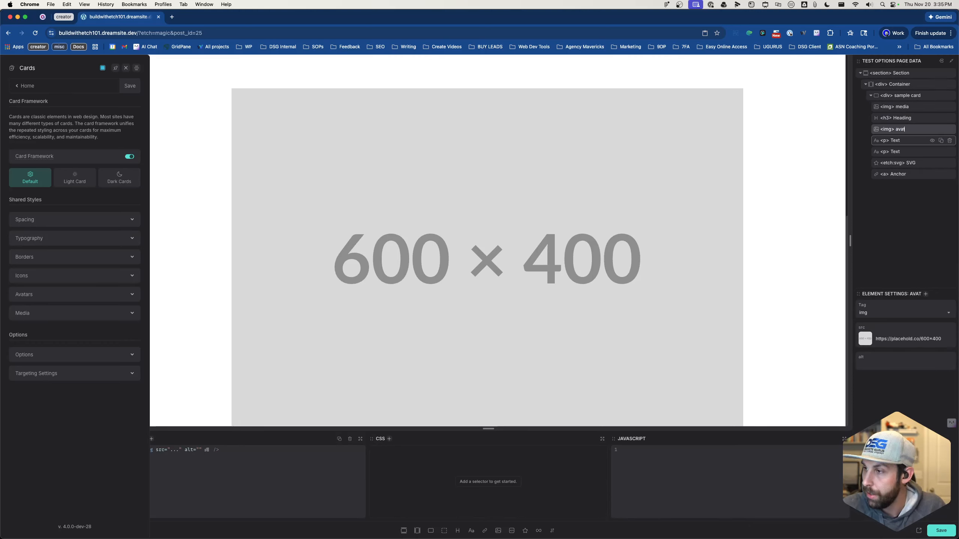
pyautogui.write('ar')
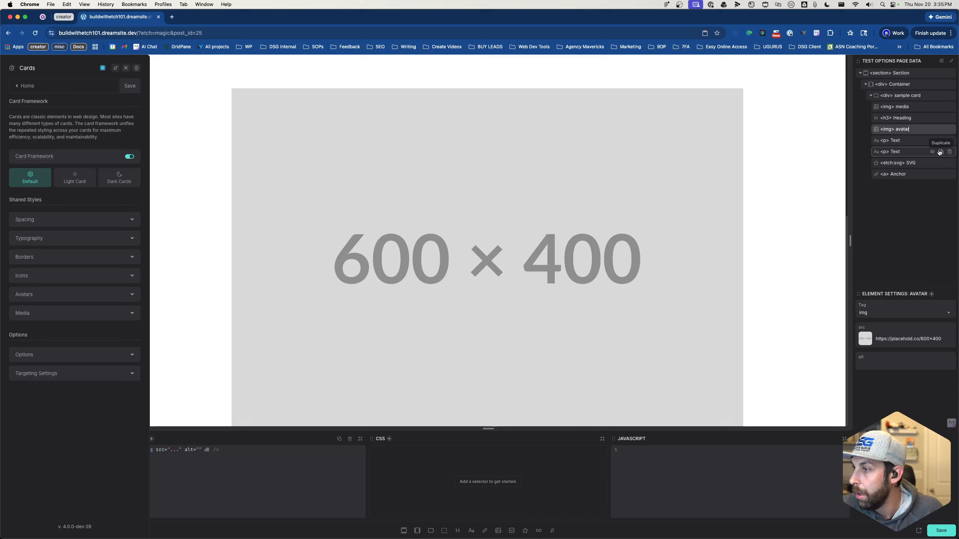
pyautogui.click(906, 141)
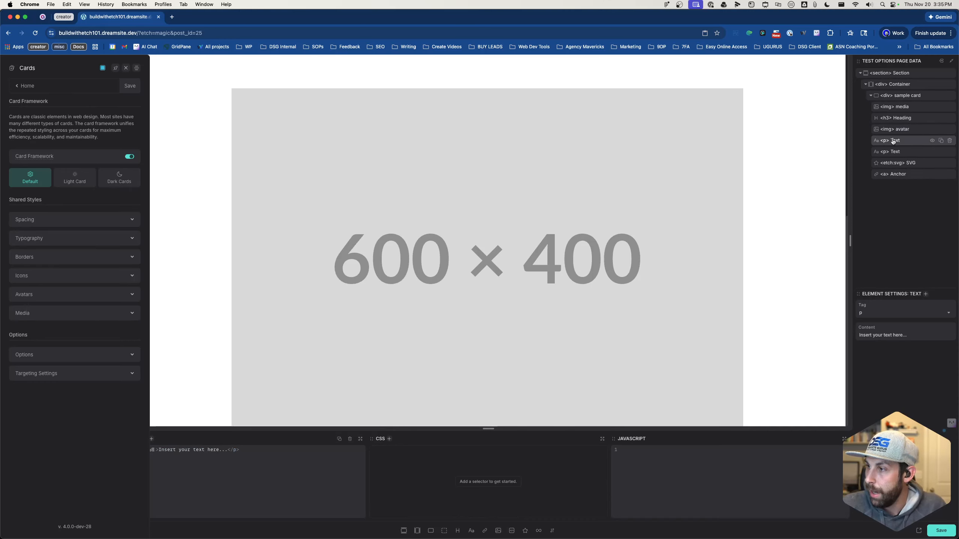
pyautogui.write('author na')
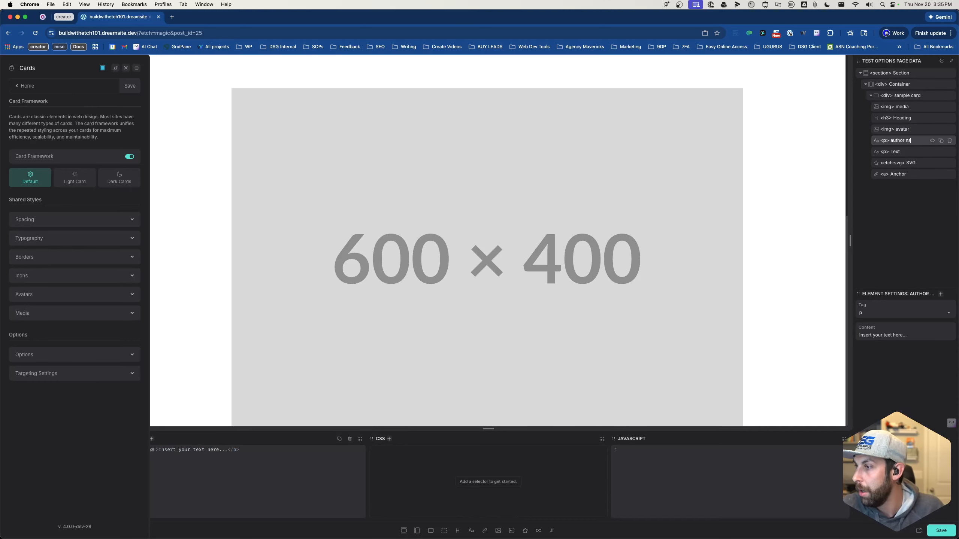
pyautogui.write('me')
# Step: Wrap the avatar image in a div, move the author name into it, and name the div "avatar wrapper"
pyautogui.click(903, 129)
pyautogui.rightClick(902, 129)
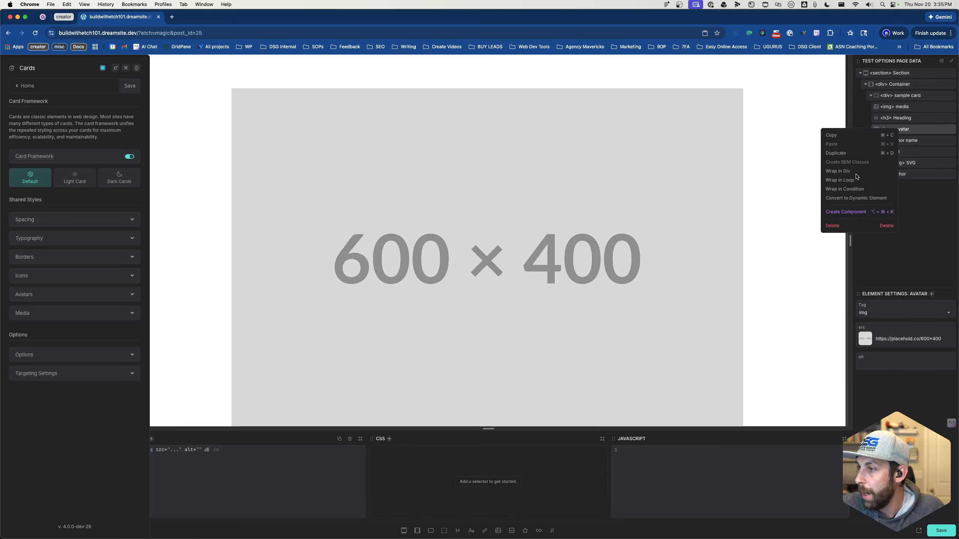
pyautogui.click(842, 171)
pyautogui.moveTo(906, 151); pyautogui.dragTo(900, 142)
pyautogui.doubleClick(903, 129)
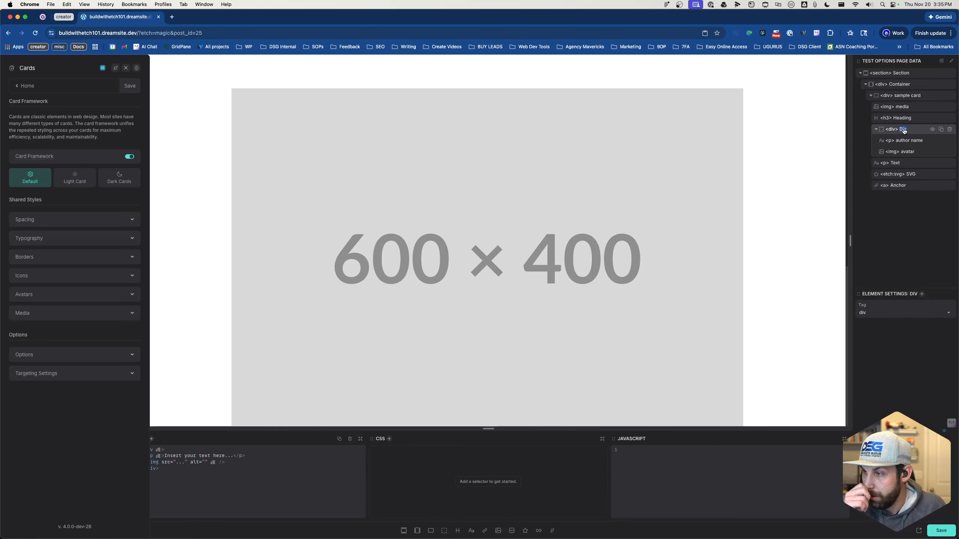
pyautogui.write('avat')
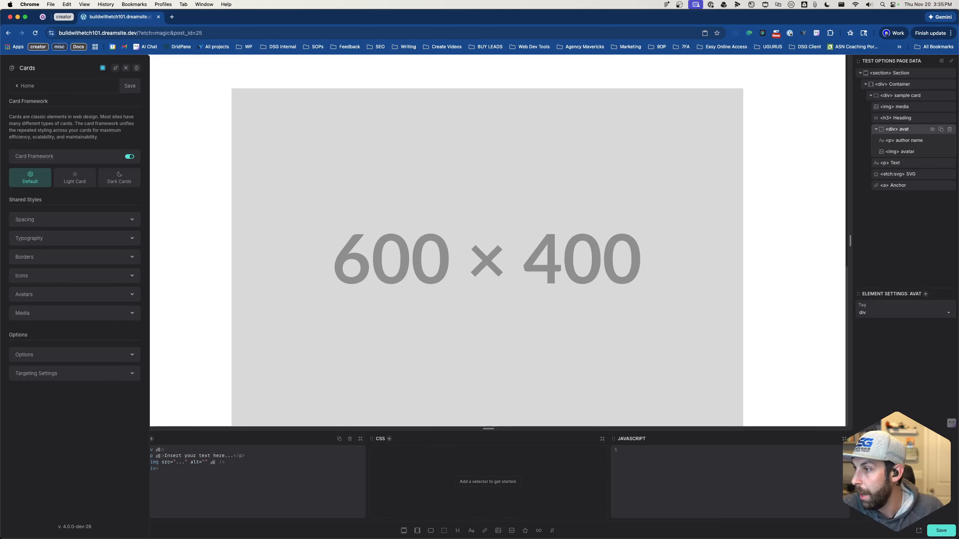
pyautogui.write('ar wrapper')
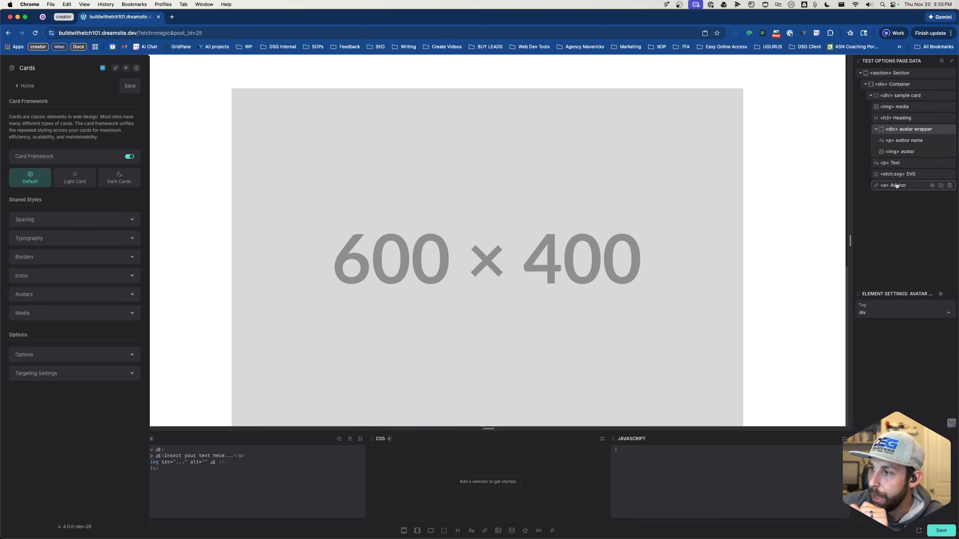
# Step: Rename the SVG element as "icon" and the anchor element as "btn"
pyautogui.click(910, 174)
pyautogui.doubleClick(915, 176)
pyautogui.write('icon')
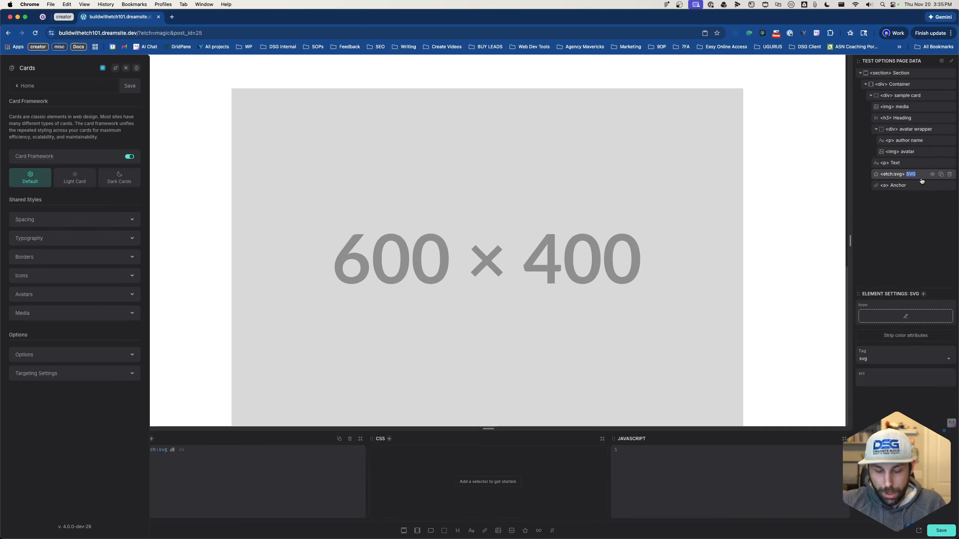
pyautogui.press('Return')
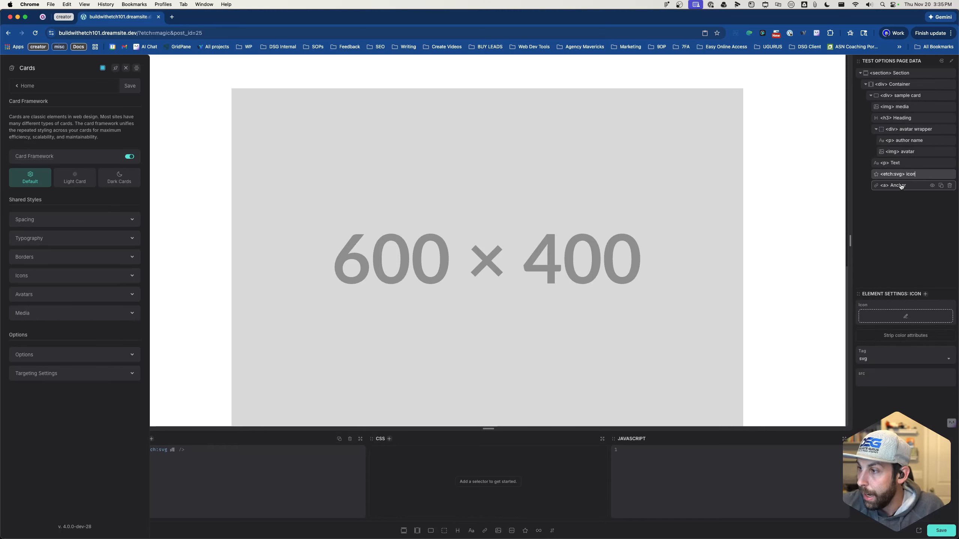
pyautogui.click(900, 185)
pyautogui.doubleClick(902, 186)
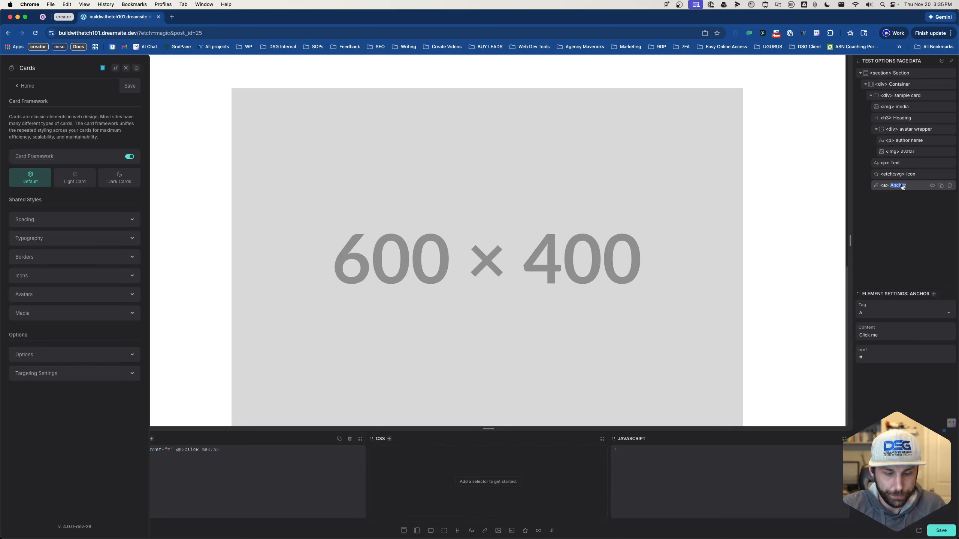
pyautogui.write('link')
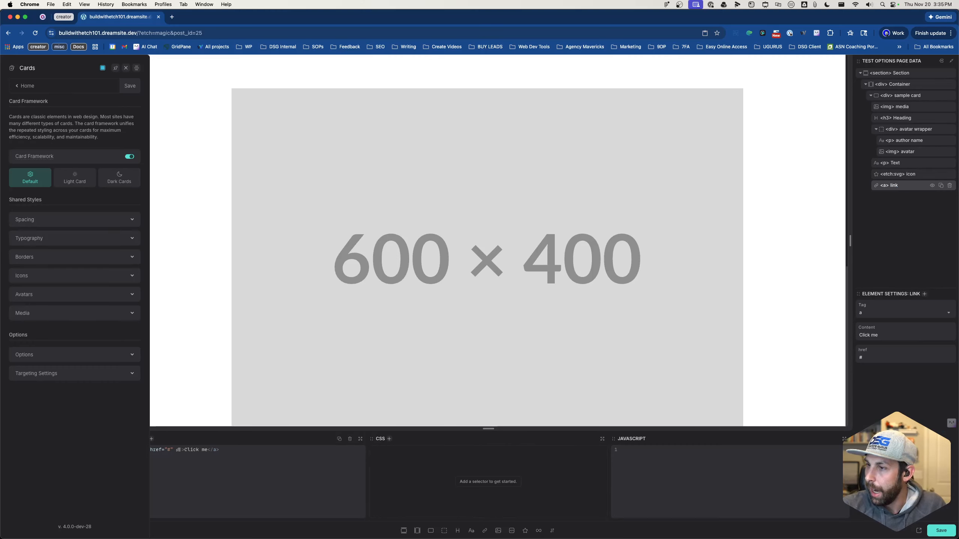
pyautogui.press('BackSpace')
pyautogui.press('BackSpace')
pyautogui.write('btn')
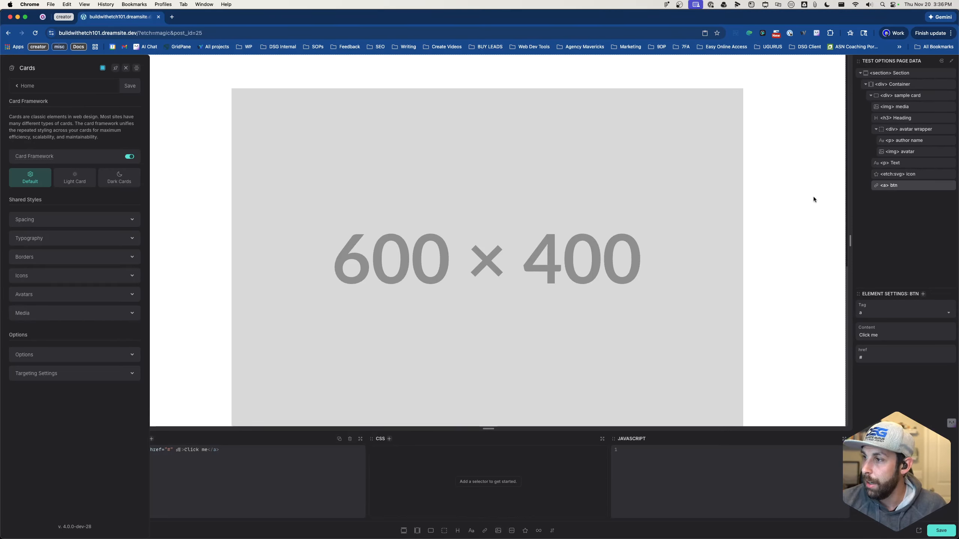
# Step: Look over the sample card on the canvas from the media image down to its last elements
pyautogui.scroll(-3, 814, 197)
pyautogui.scroll(3, 814, 197)
pyautogui.scroll(-6, 813, 197)
pyautogui.scroll(3, 815, 197)
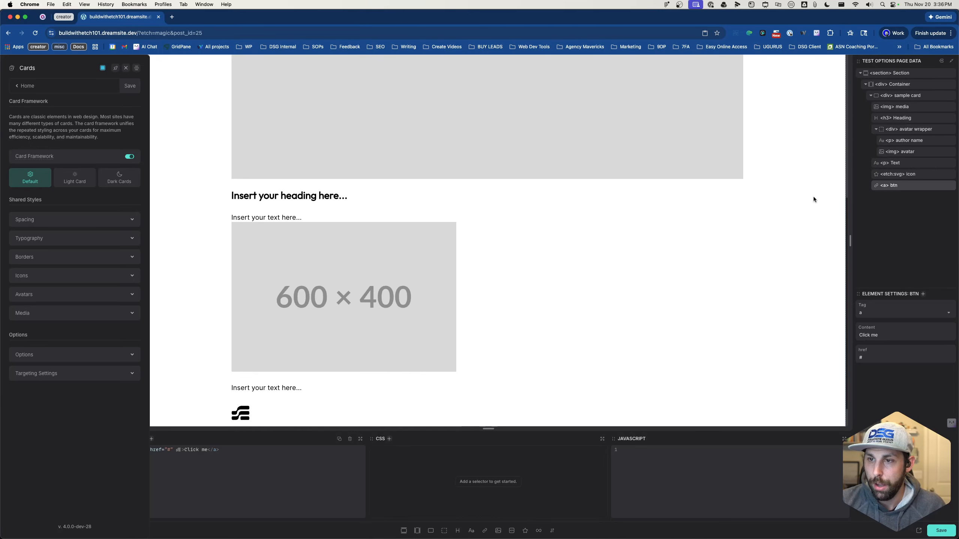
pyautogui.scroll(-1, 521, 300)
pyautogui.scroll(3, 521, 300)
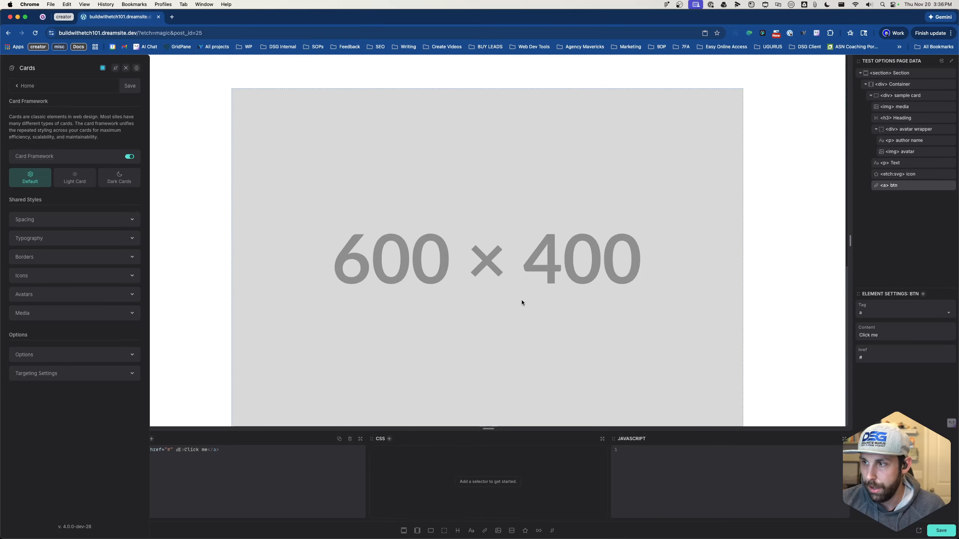
pyautogui.scroll(-4, 522, 300)
pyautogui.scroll(-2, 522, 303)
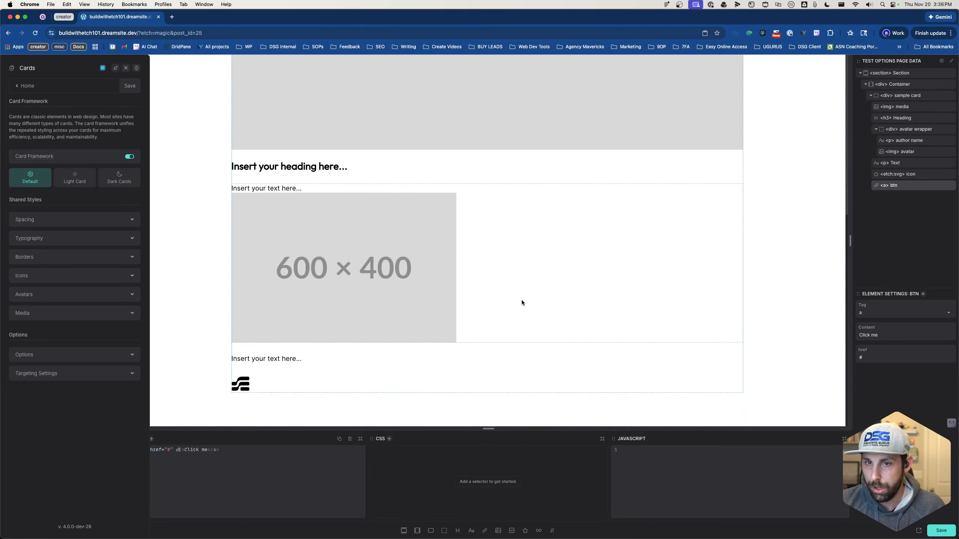
# Step: Review the card framework's avatar settings, general options and light card styles
pyautogui.click(66, 180)
pyautogui.click(40, 180)
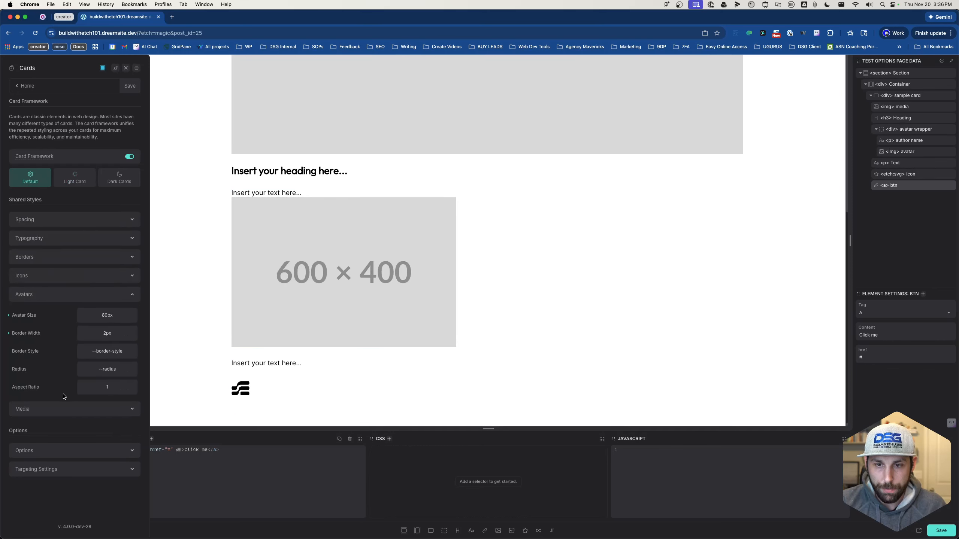
pyautogui.click(63, 450)
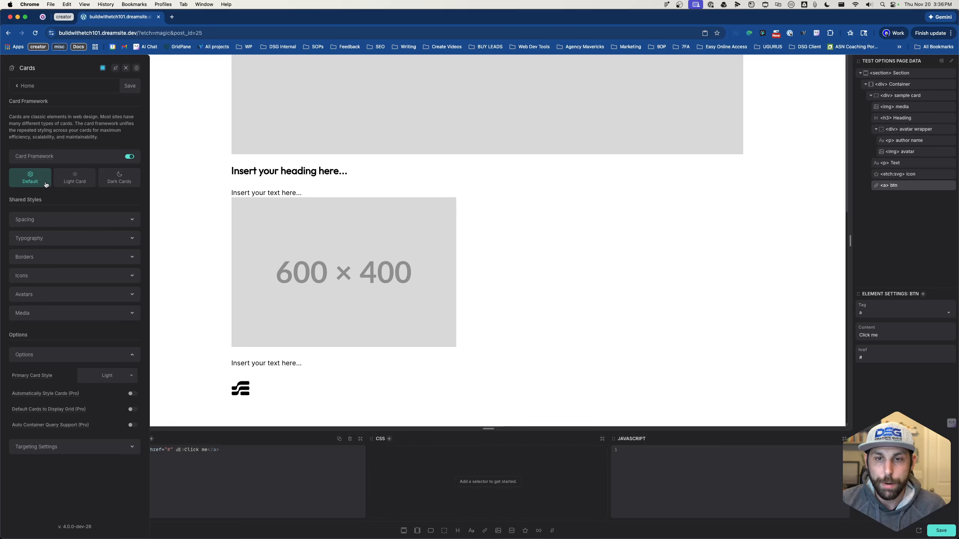
pyautogui.click(81, 177)
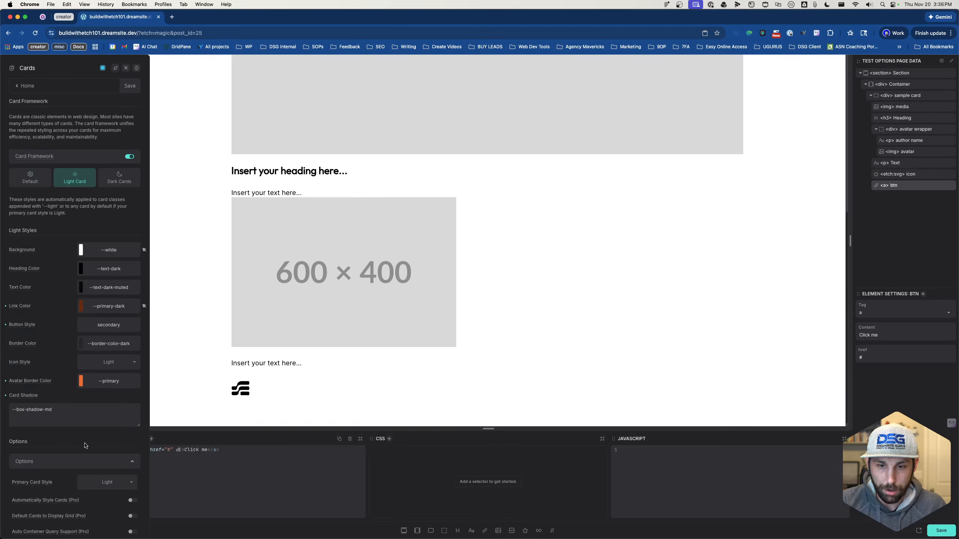
pyautogui.scroll(-2, 86, 446)
pyautogui.scroll(2, 86, 447)
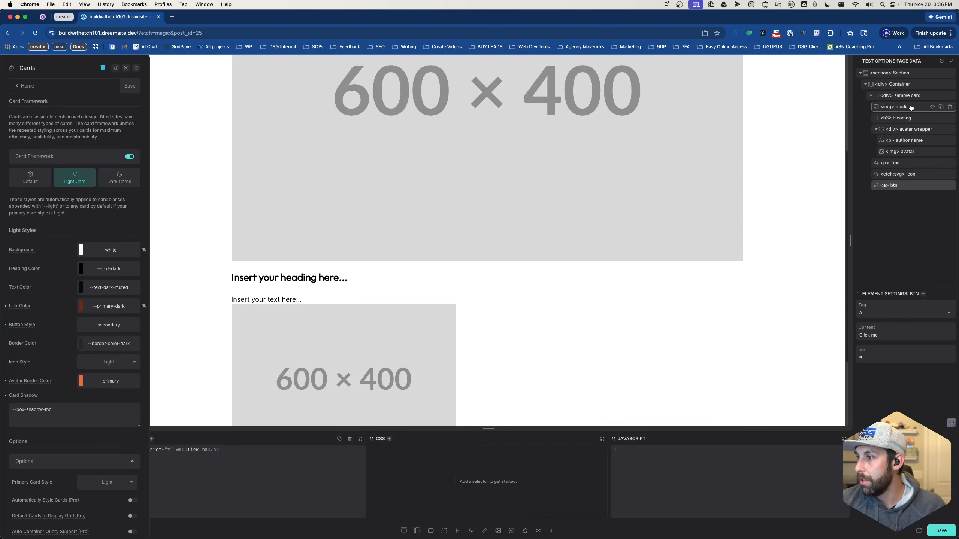
# Step: Create BEM classes for the sample card and check the classes on the media, heading and avatar wrapper
pyautogui.click(904, 96)
pyautogui.rightClick(905, 96)
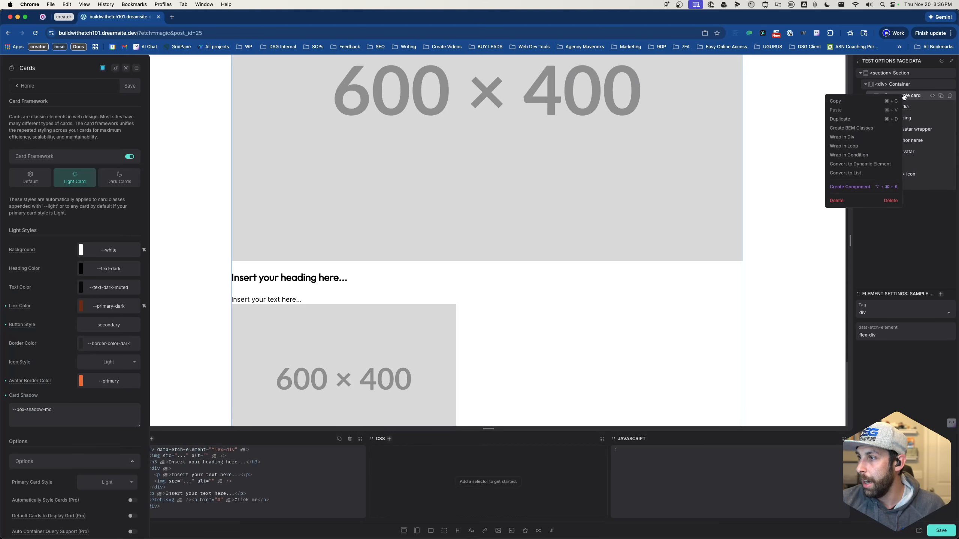
pyautogui.click(859, 130)
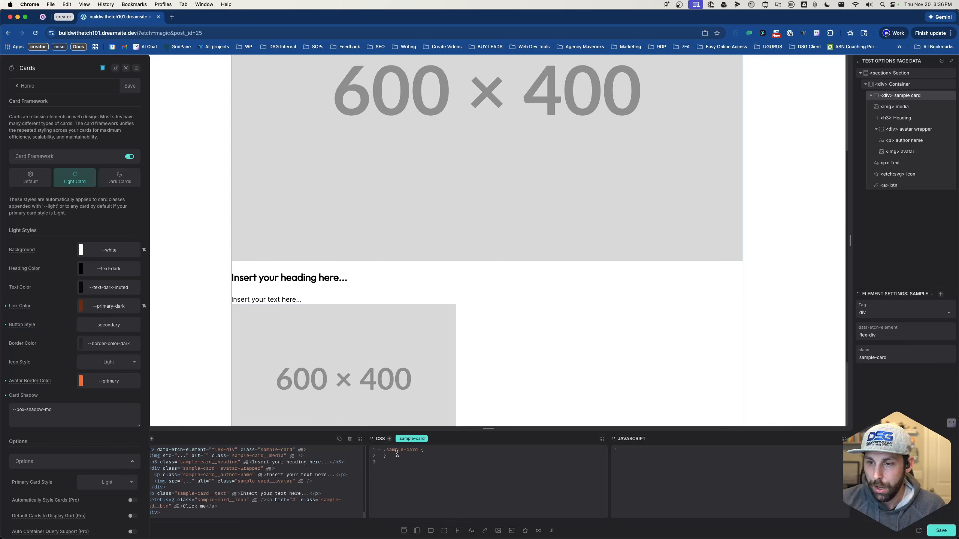
pyautogui.click(894, 107)
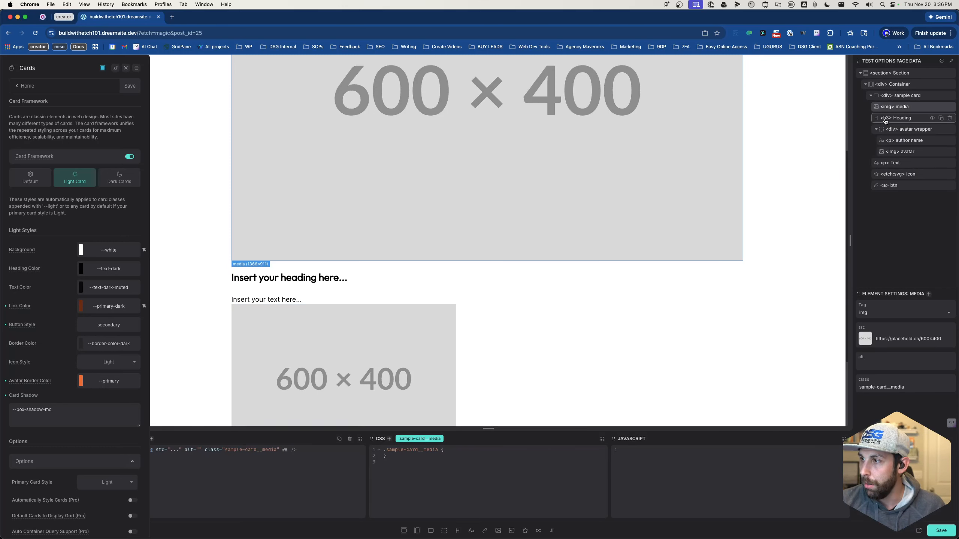
pyautogui.click(887, 119)
pyautogui.click(911, 131)
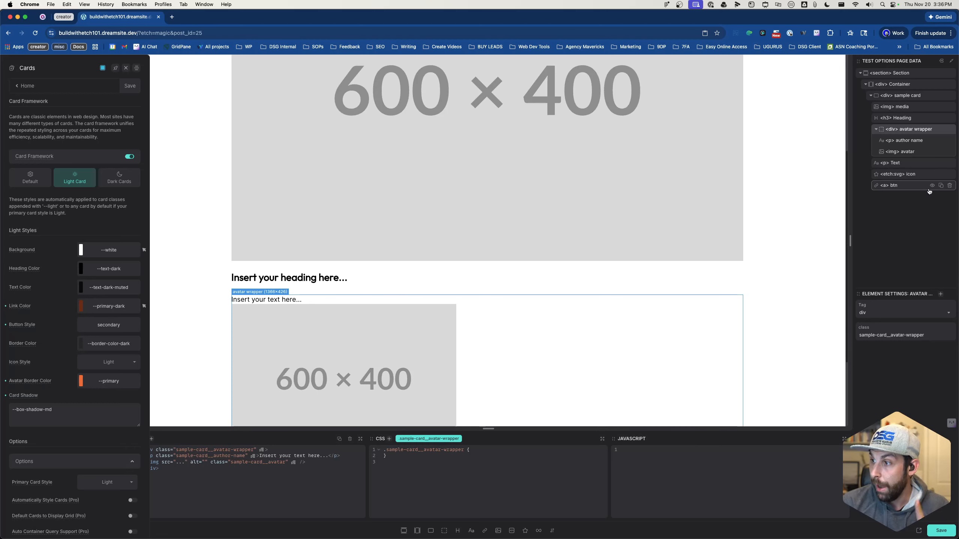
# Step: Move the avatar image above the author name inside the avatar wrapper
pyautogui.click(904, 154)
pyautogui.moveTo(905, 156); pyautogui.dragTo(905, 143)
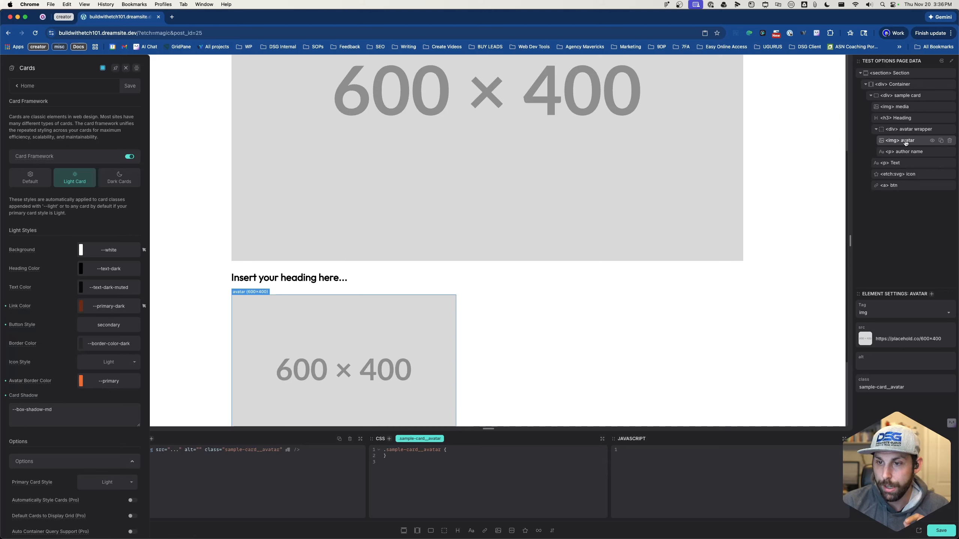
pyautogui.click(910, 153)
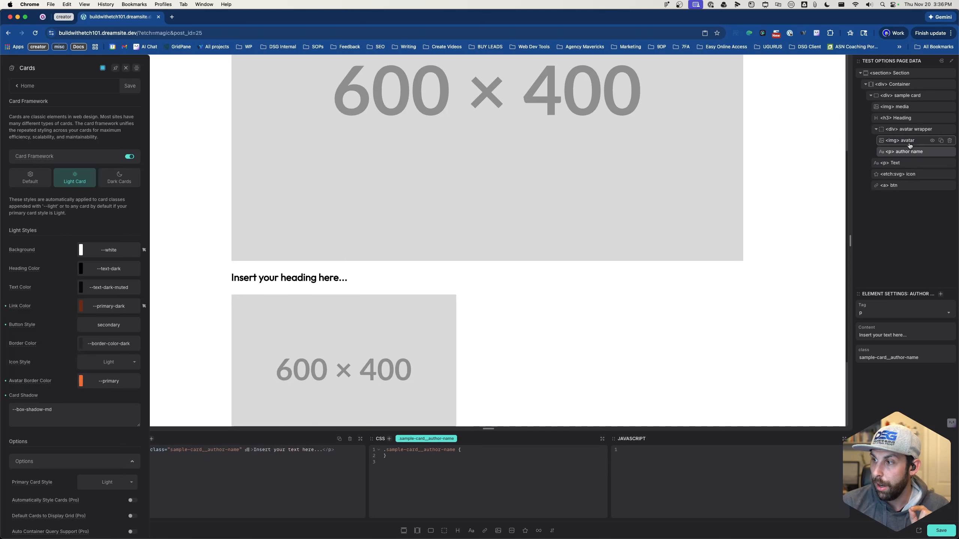
pyautogui.click(910, 141)
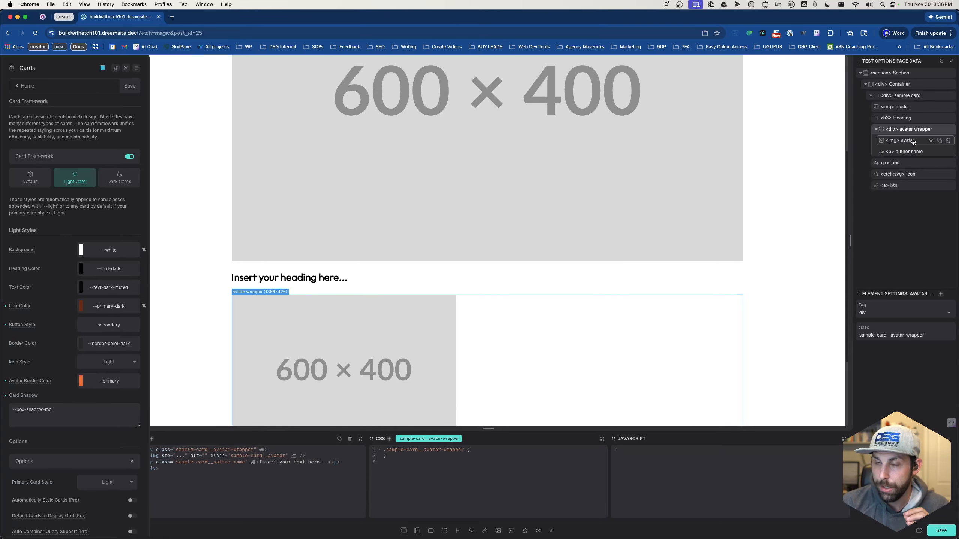
pyautogui.click(911, 130)
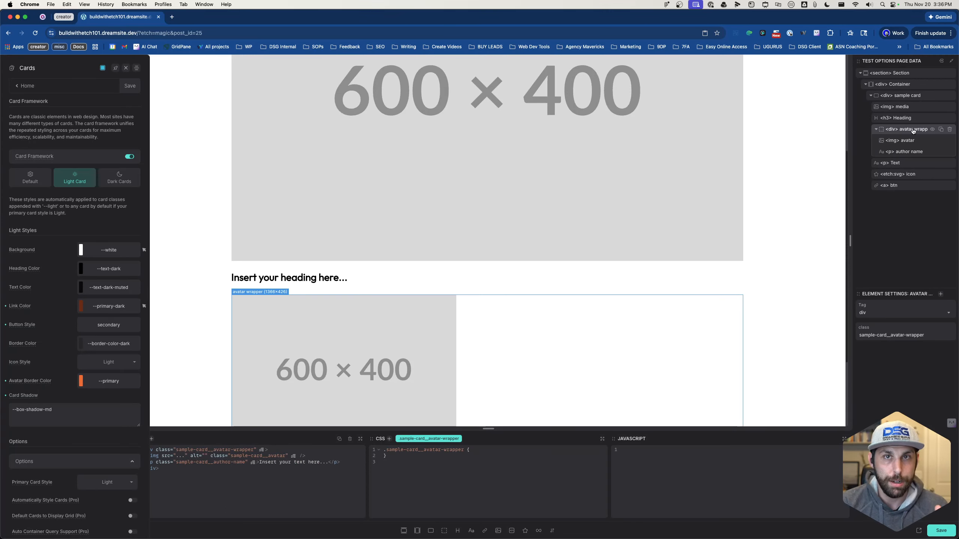
# Step: Move the icon between the media image and the heading in the sample card
pyautogui.click(908, 164)
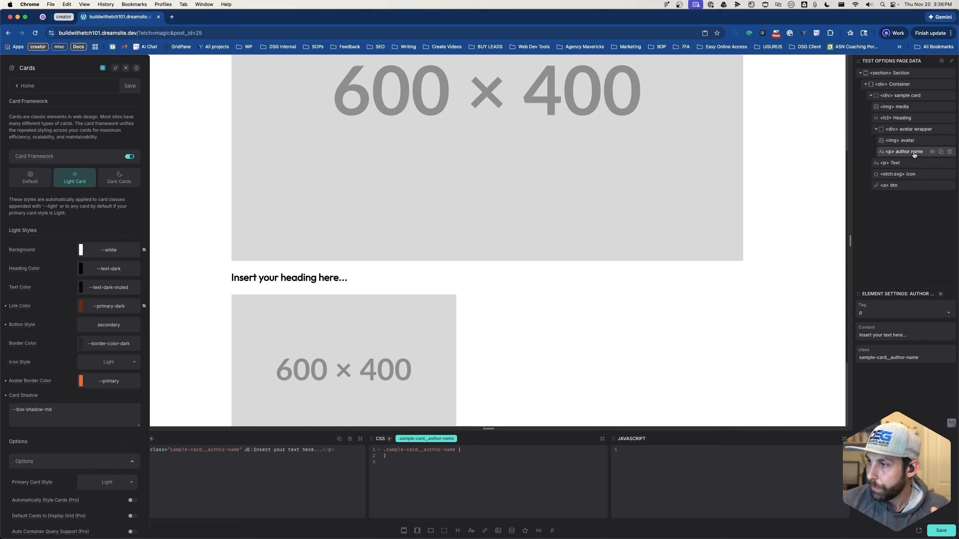
pyautogui.click(907, 176)
pyautogui.click(906, 186)
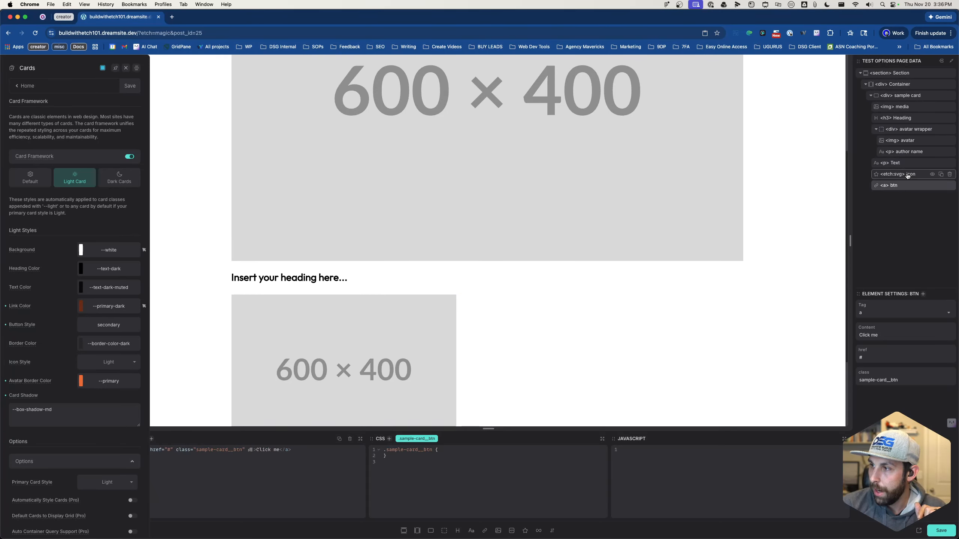
pyautogui.moveTo(907, 176); pyautogui.dragTo(907, 118)
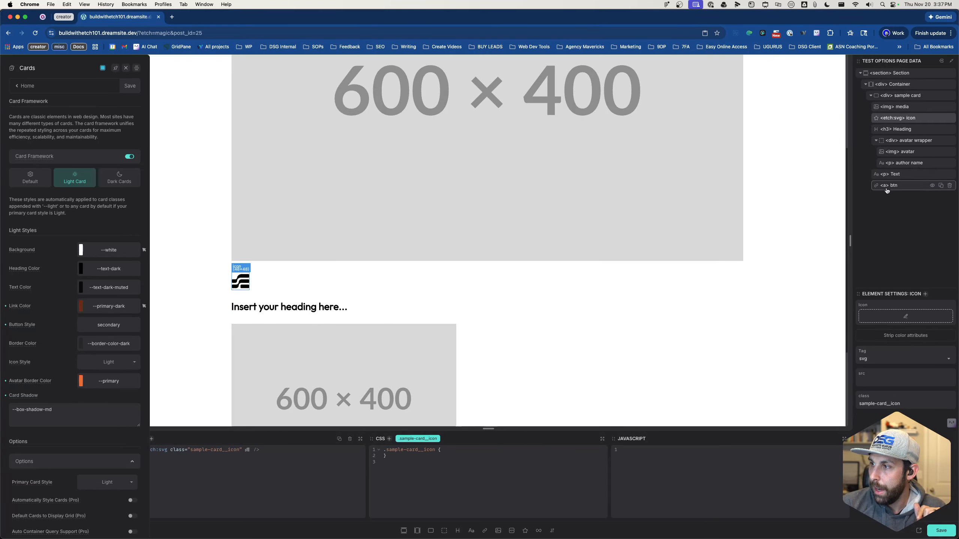
# Step: Select the sample card div and examine the light card styles and the card options
pyautogui.click(903, 95)
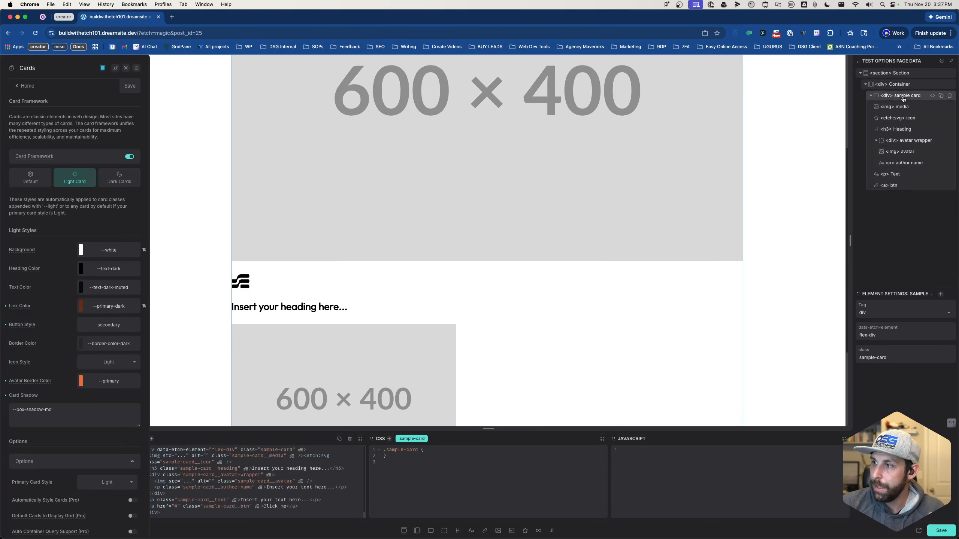
pyautogui.scroll(5, 653, 250)
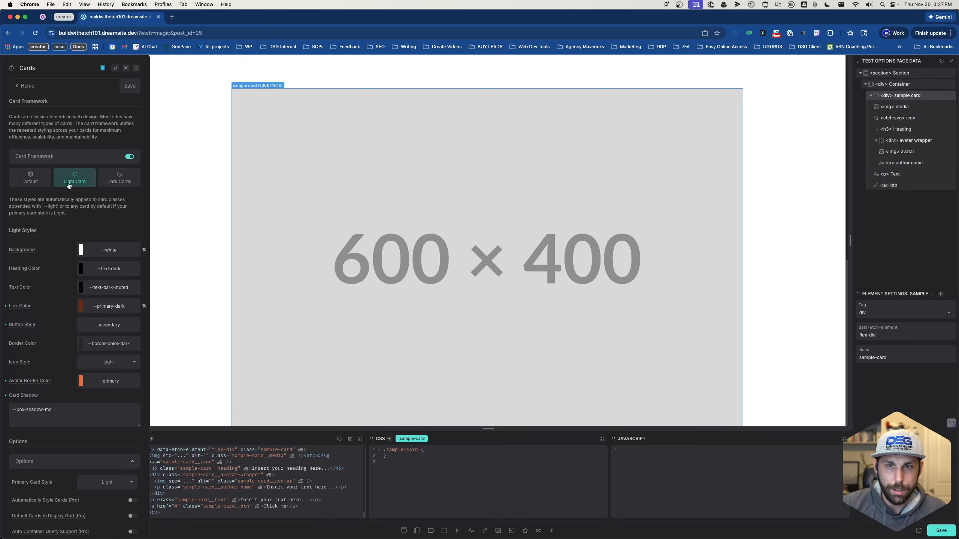
pyautogui.scroll(-2, 43, 185)
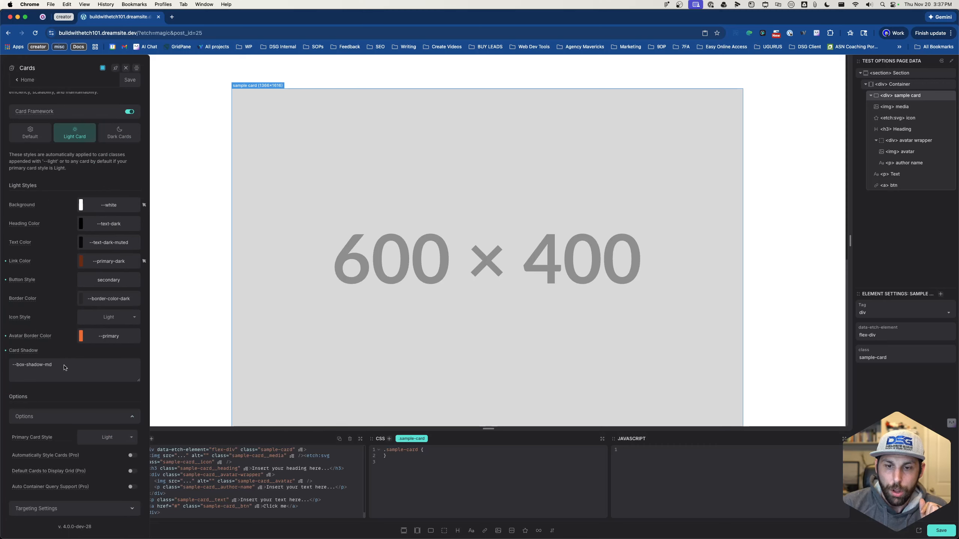
# Step: Add .sample-card to the manual card selectors in the card targeting settings, save the settings, and check the styled card
pyautogui.scroll(2, 66, 367)
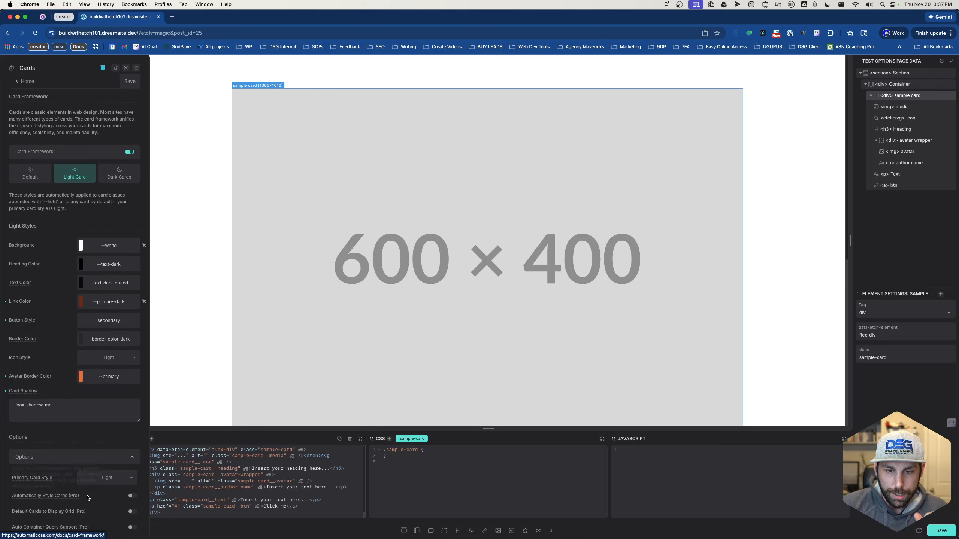
pyautogui.scroll(-2, 122, 502)
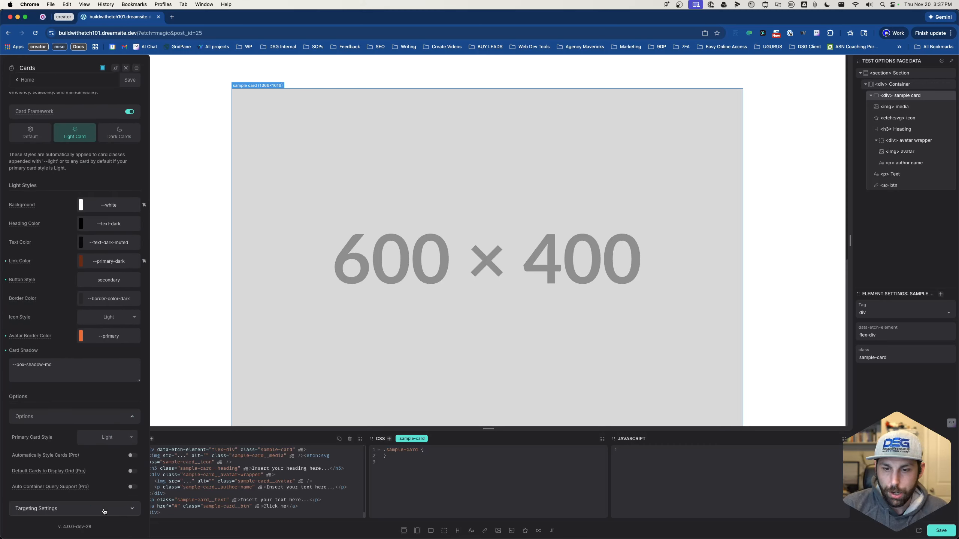
pyautogui.click(105, 512)
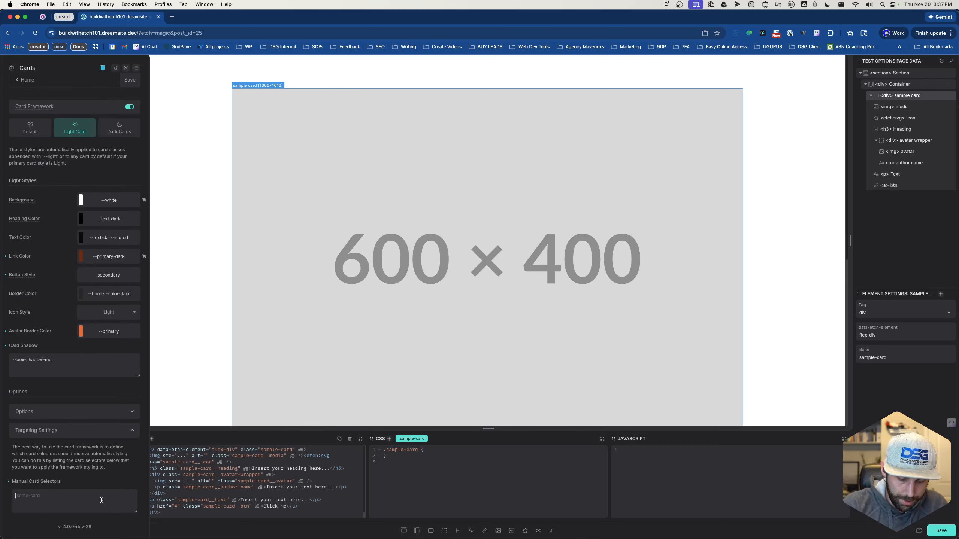
pyautogui.write('.sample-card')
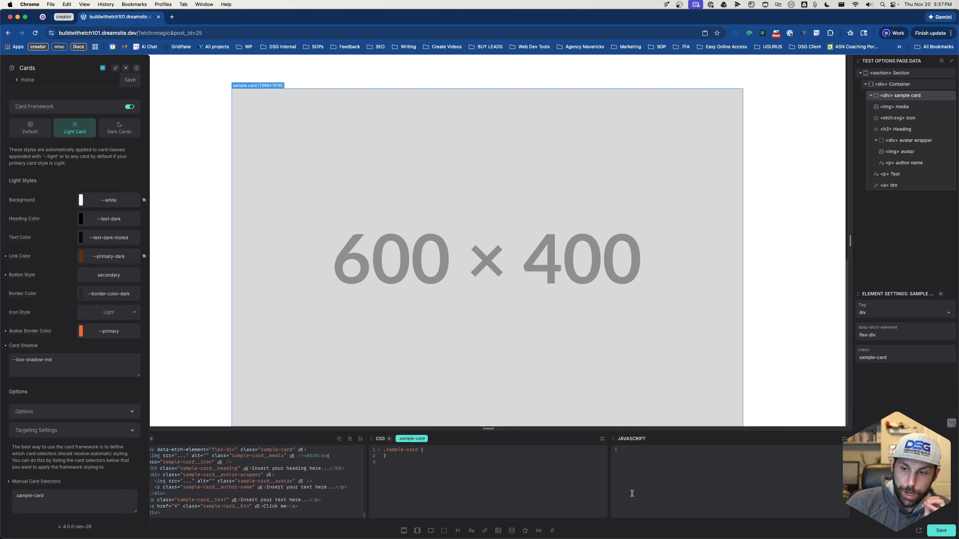
pyautogui.click(131, 81)
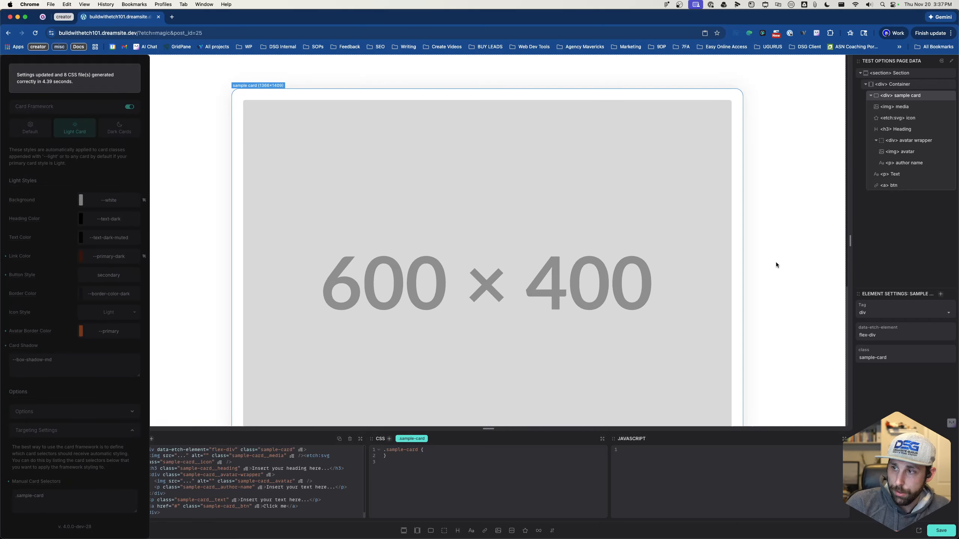
pyautogui.scroll(-6, 776, 258)
pyautogui.scroll(6, 776, 258)
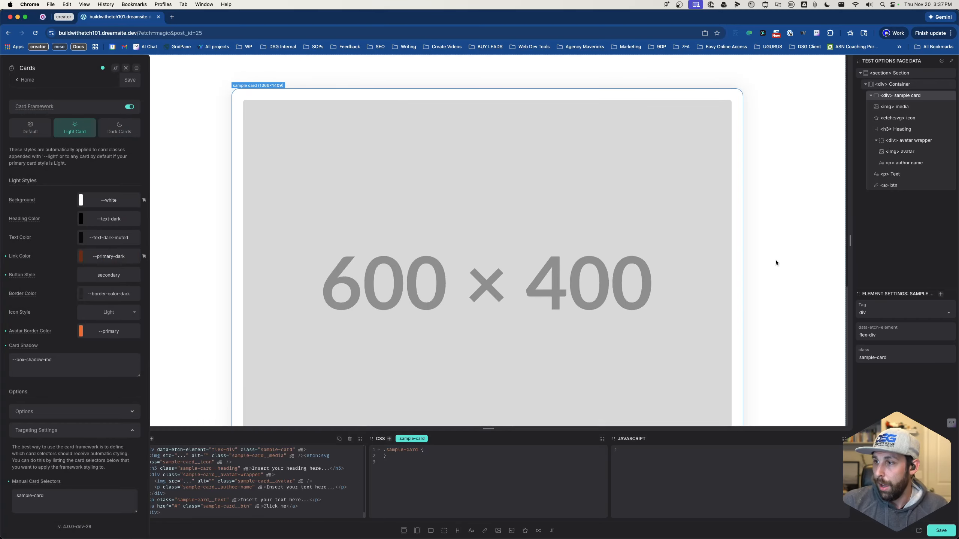
# Step: Add the class sample-card__wrapper to the Container div around the sample card
pyautogui.click(898, 85)
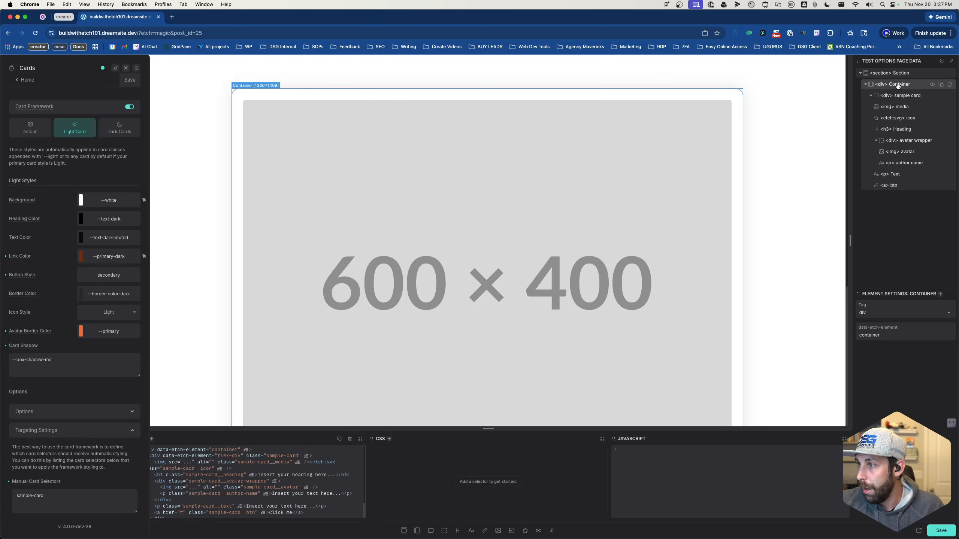
pyautogui.click(488, 482)
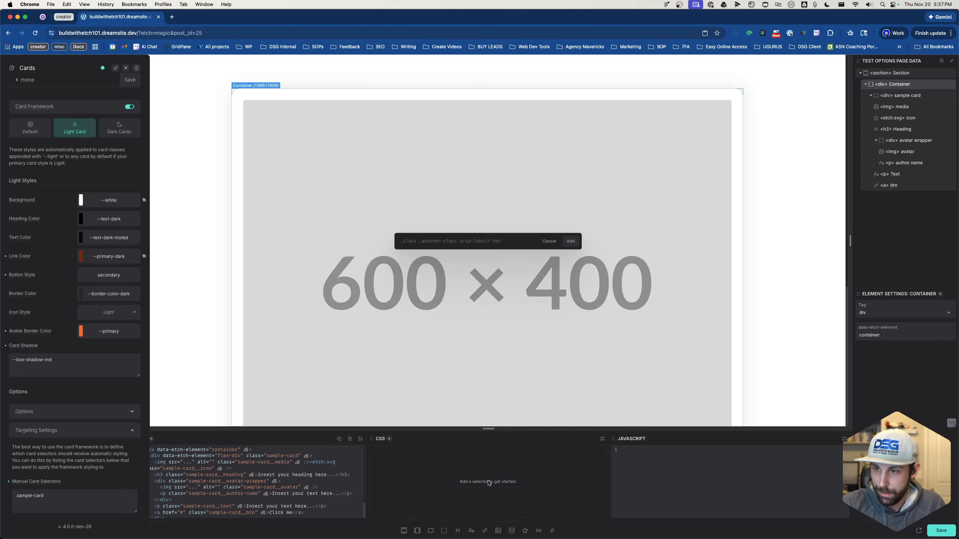
pyautogui.write('.sample-card')
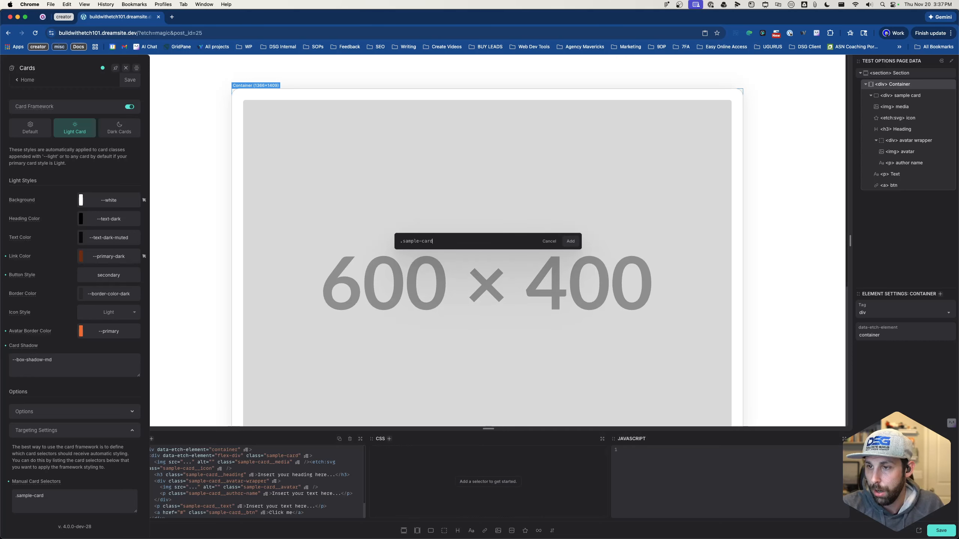
pyautogui.write('-w')
pyautogui.press('BackSpace')
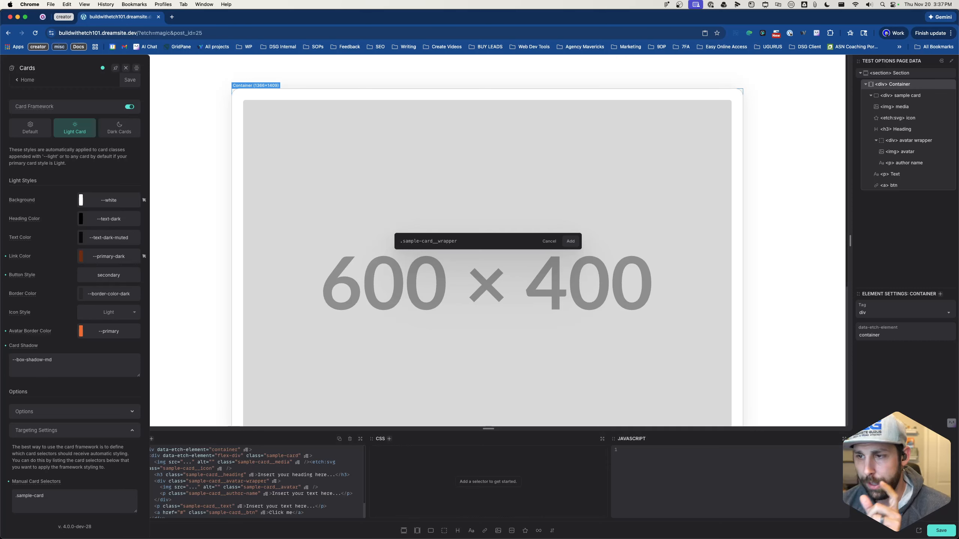
pyautogui.press('Return')
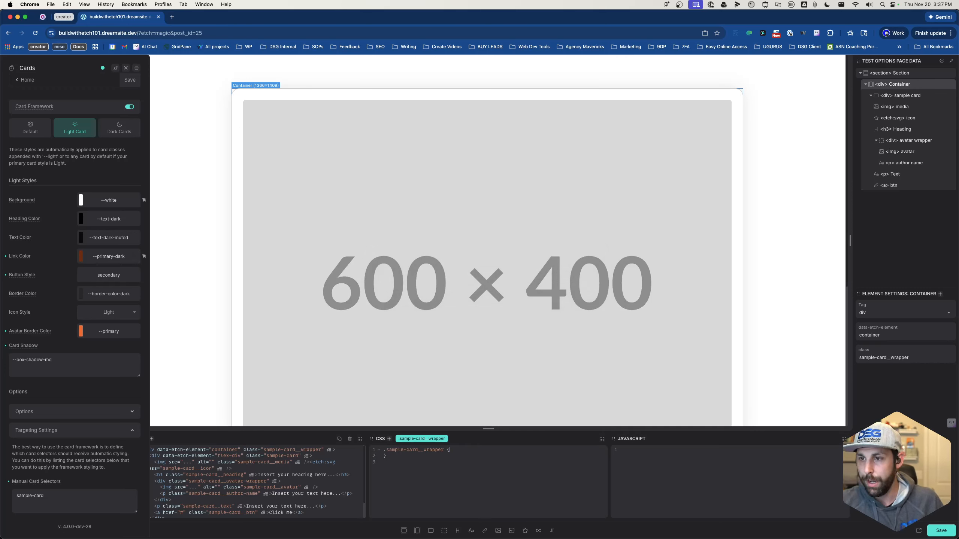
# Step: Apply the ?grid-4 recipe inside the .sample-card__wrapper CSS rule for a four-column grid
pyautogui.press('Return')
pyautogui.write('?')
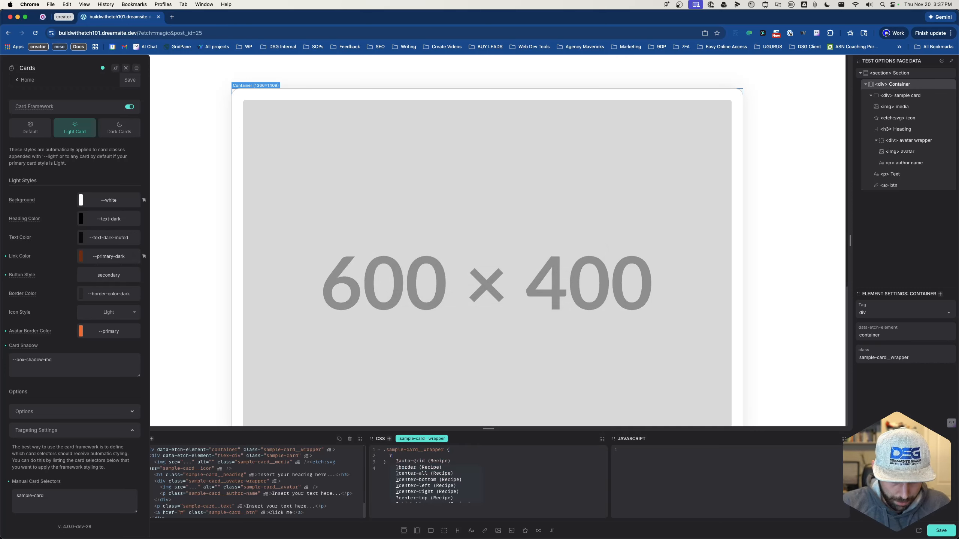
pyautogui.write('grid-')
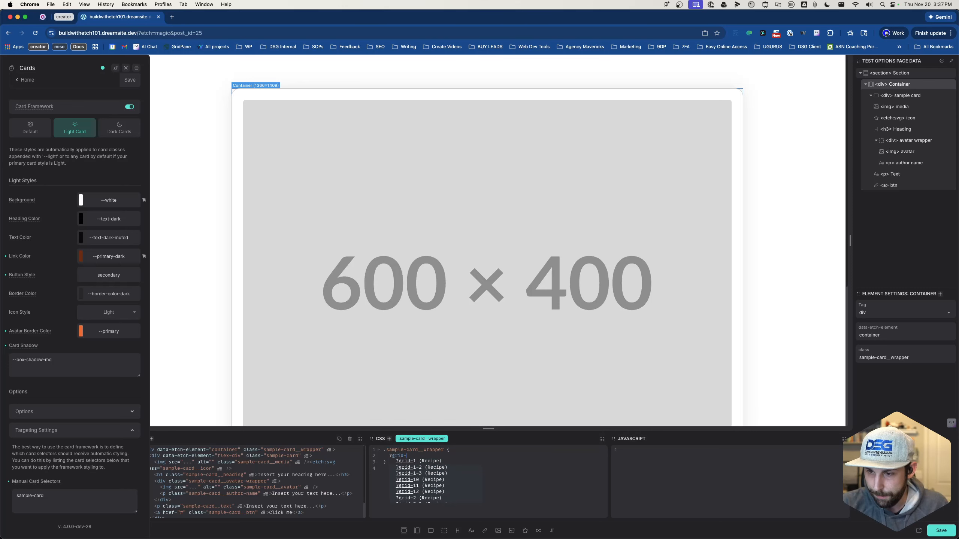
pyautogui.write('4')
pyautogui.press('Return')
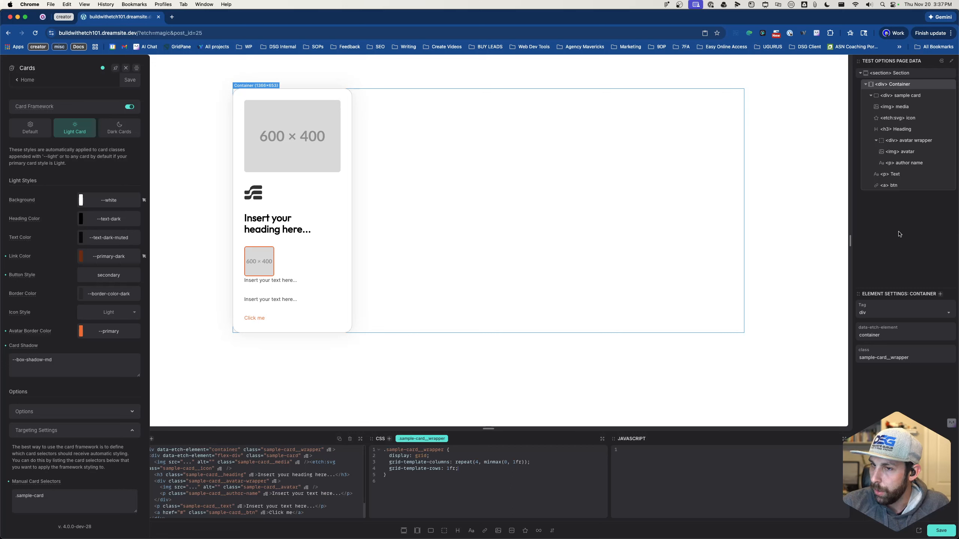
# Step: Replace the sample card's heading text with "Primary Style"
pyautogui.doubleClick(256, 230)
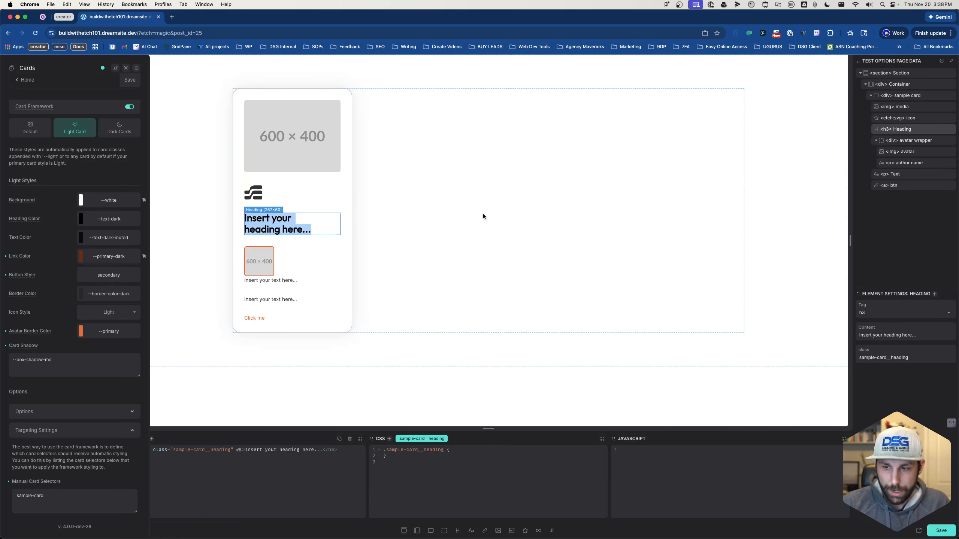
pyautogui.write('Pri')
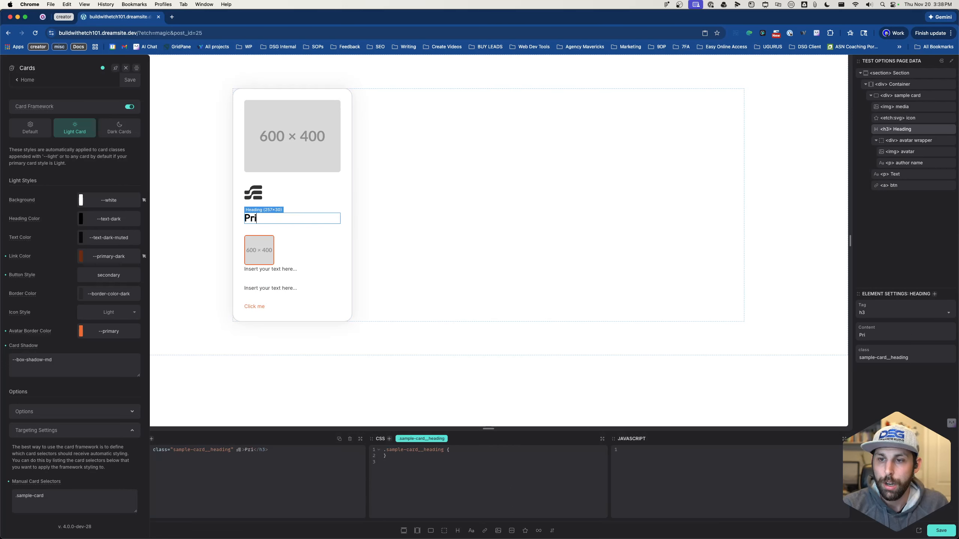
pyautogui.write('mary Sty')
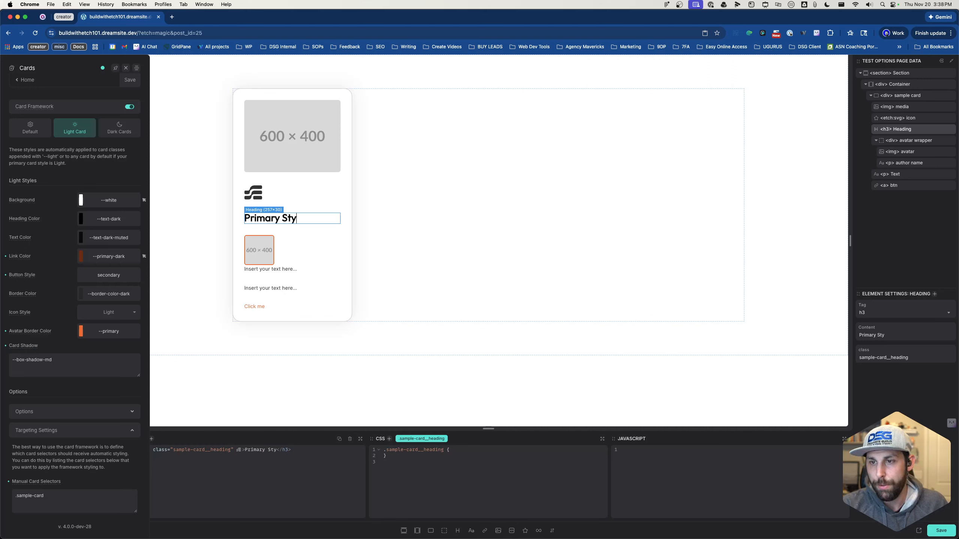
pyautogui.write('le')
pyautogui.click(463, 242)
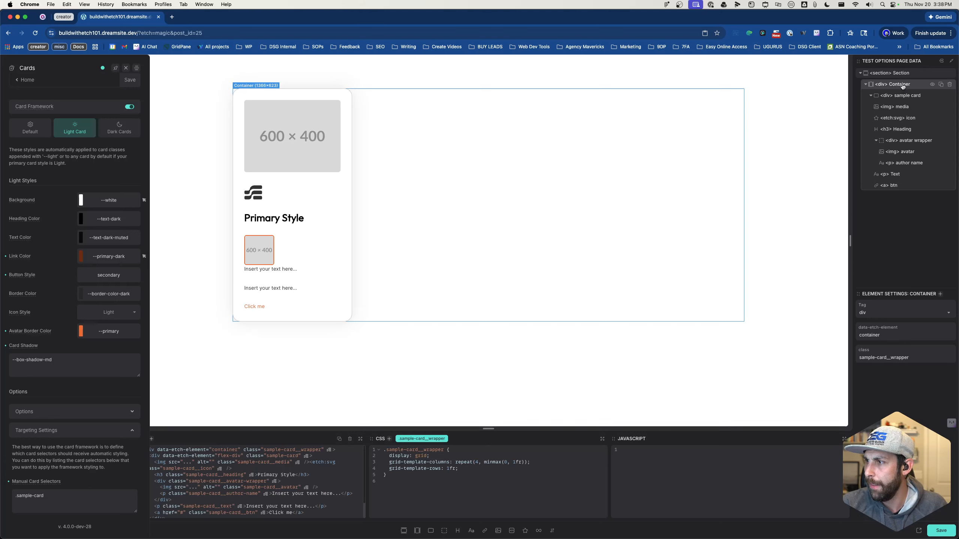
# Step: Set the card's media image to the dark modern house photo from the media library
pyautogui.click(902, 119)
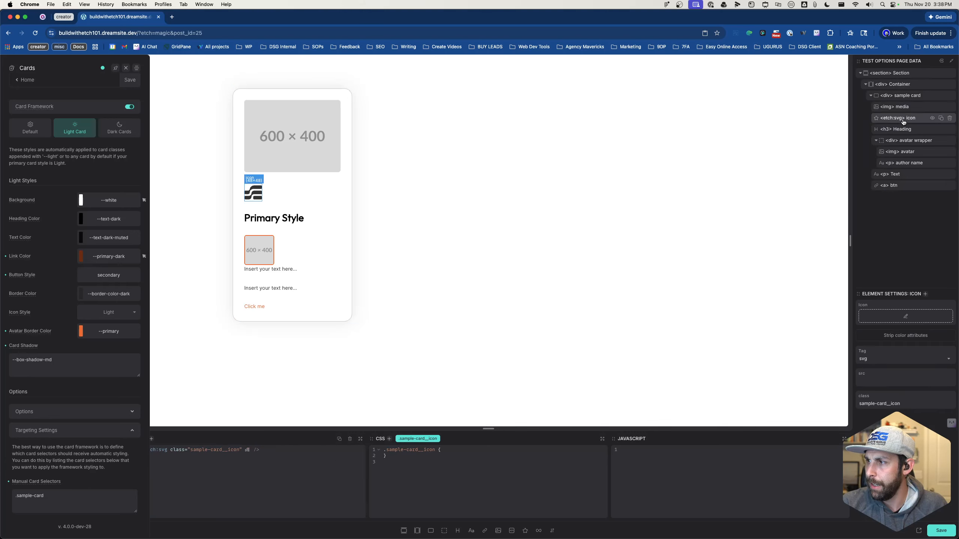
pyautogui.click(898, 108)
pyautogui.click(872, 340)
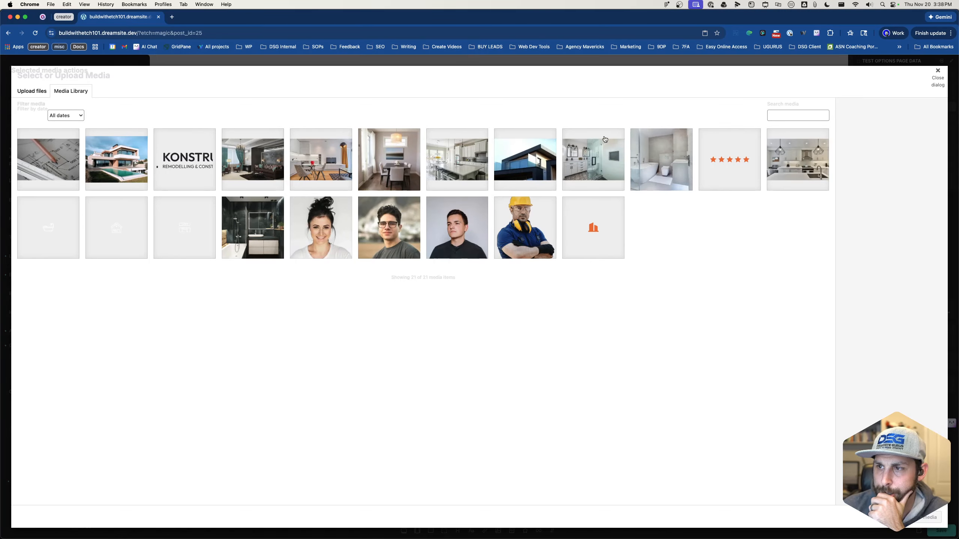
pyautogui.click(512, 156)
pyautogui.click(919, 522)
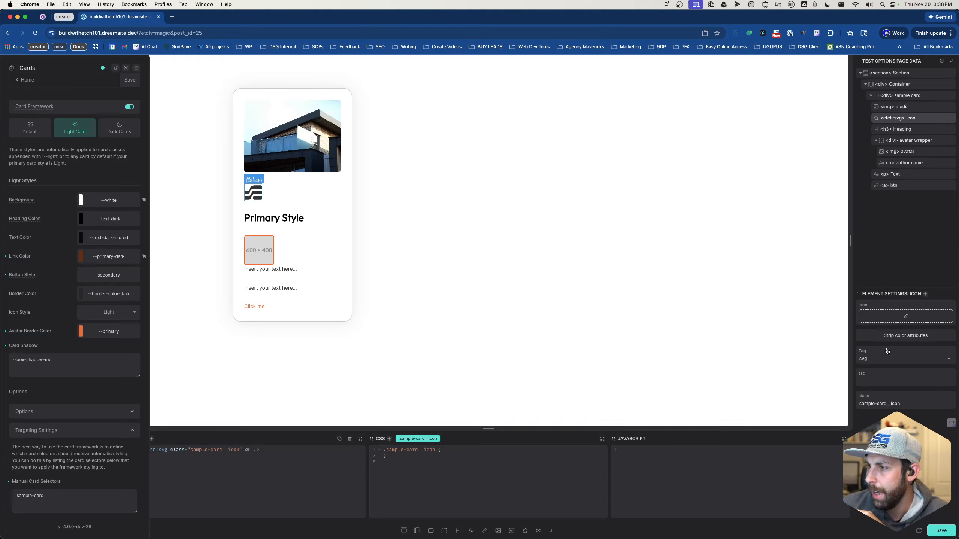
# Step: Set the card's icon to building-2-fill.svg from the media library and strip its color attributes
pyautogui.click(898, 318)
pyautogui.click(596, 233)
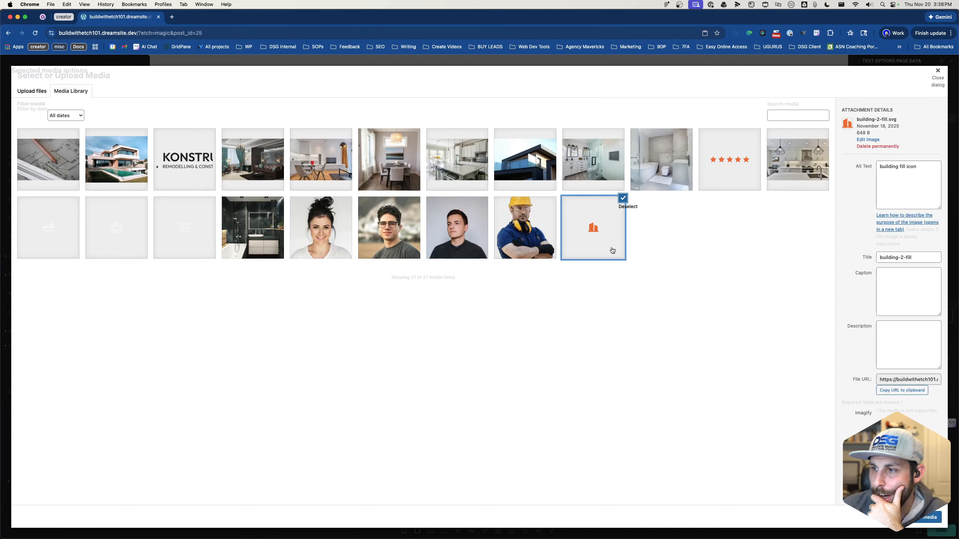
pyautogui.click(923, 521)
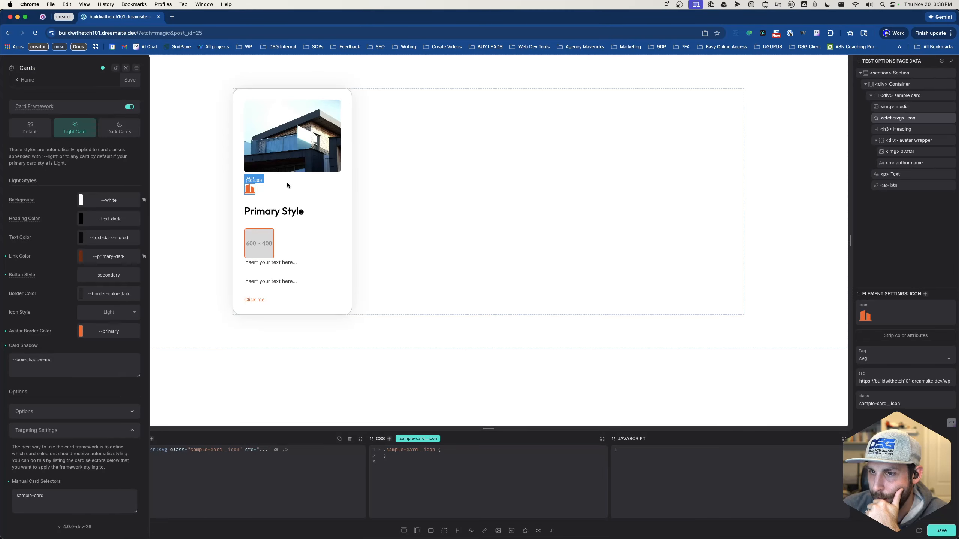
pyautogui.click(918, 336)
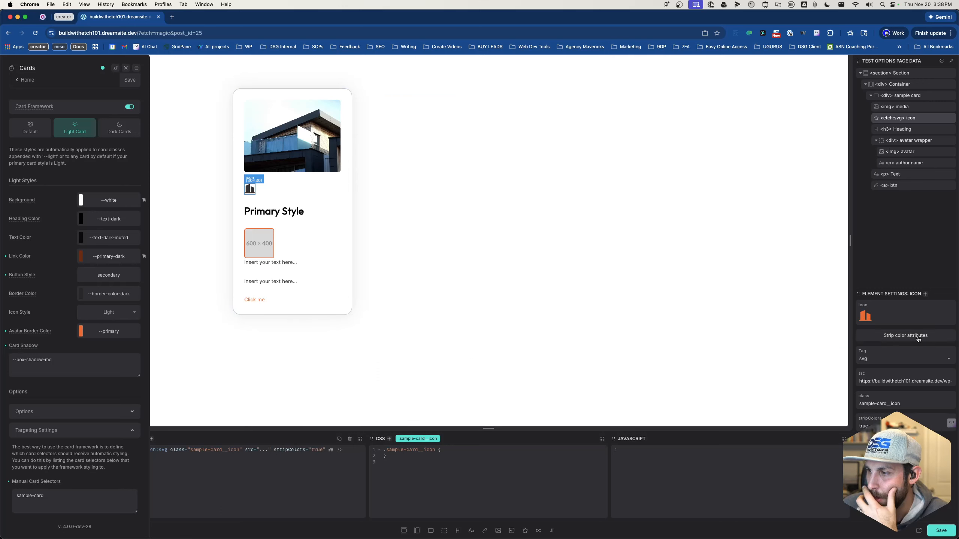
# Step: Check the light card's icon style options and the default card icon size and radius settings
pyautogui.click(108, 313)
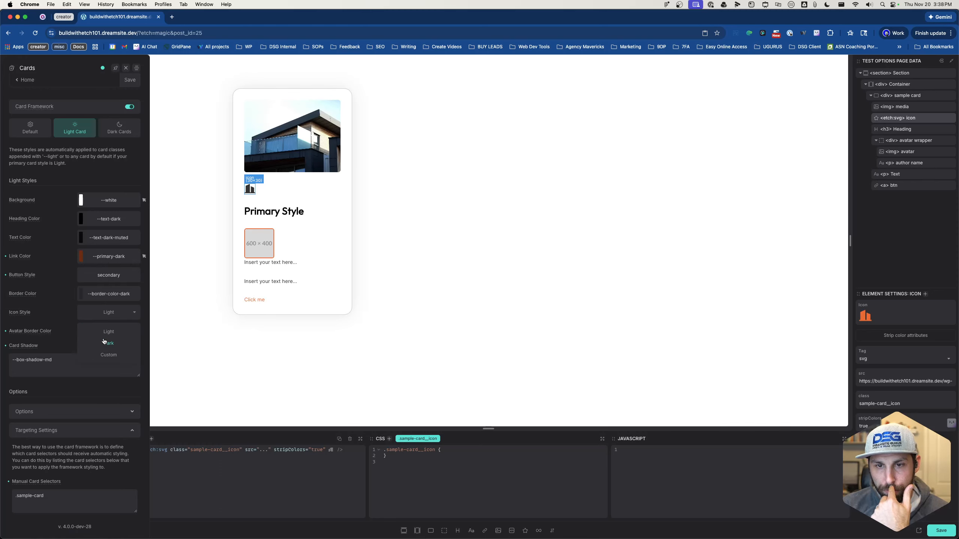
pyautogui.click(105, 316)
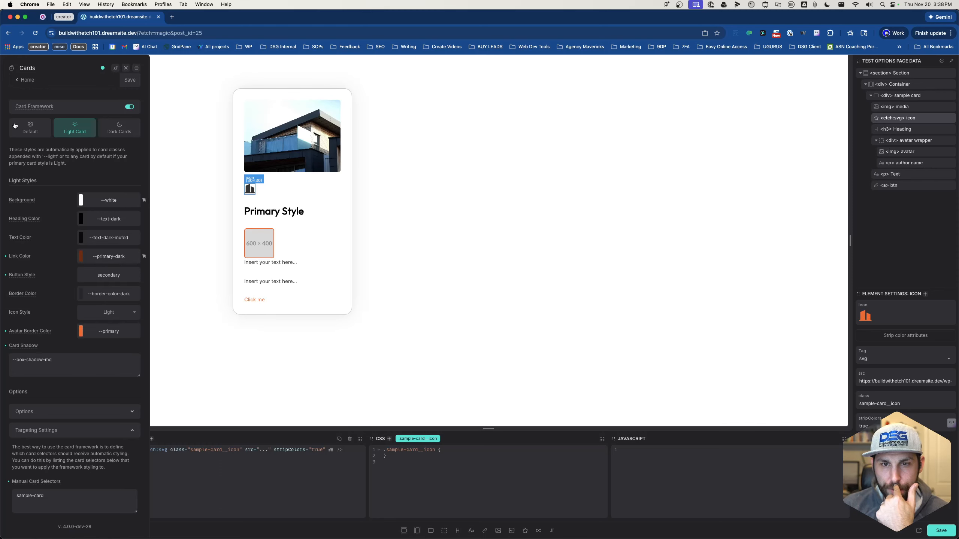
pyautogui.click(15, 125)
pyautogui.click(48, 278)
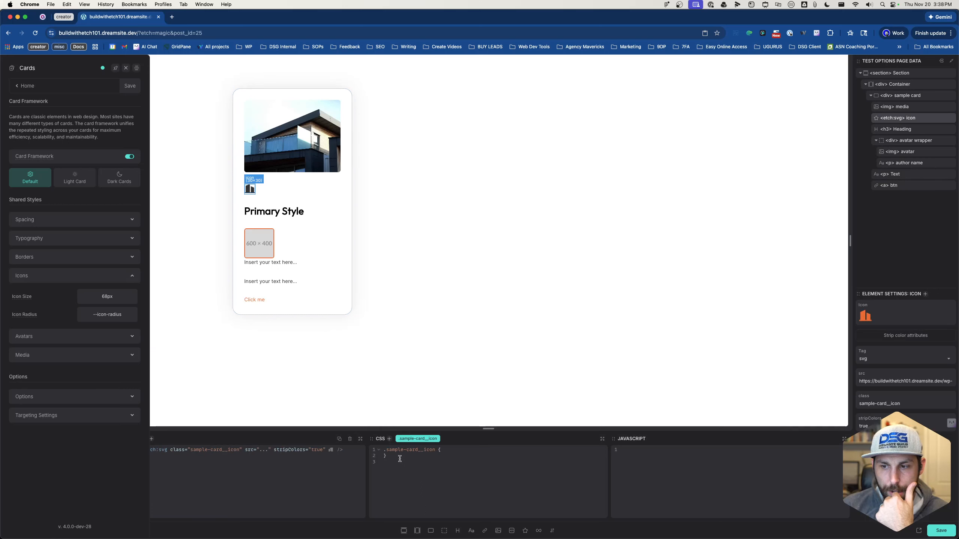
pyautogui.click(94, 295)
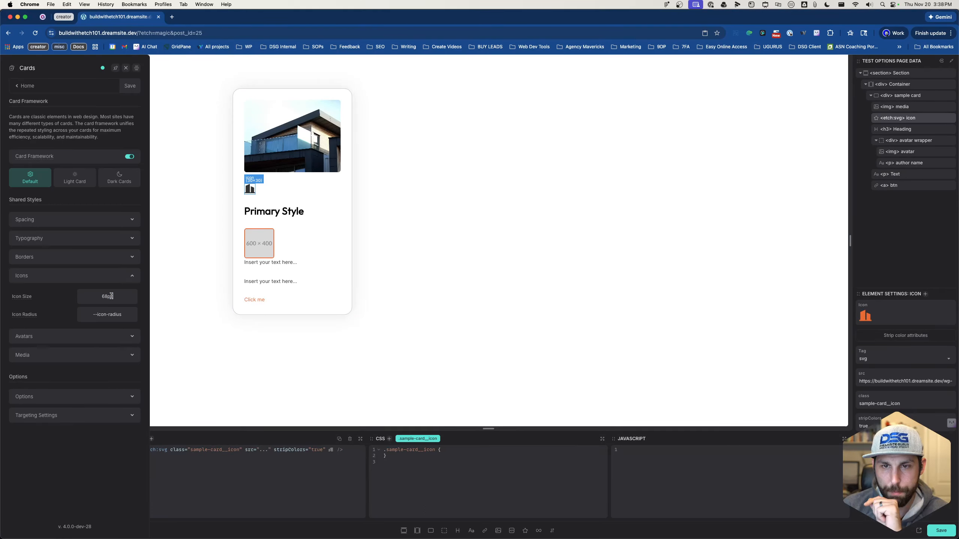
pyautogui.moveTo(27, 300)
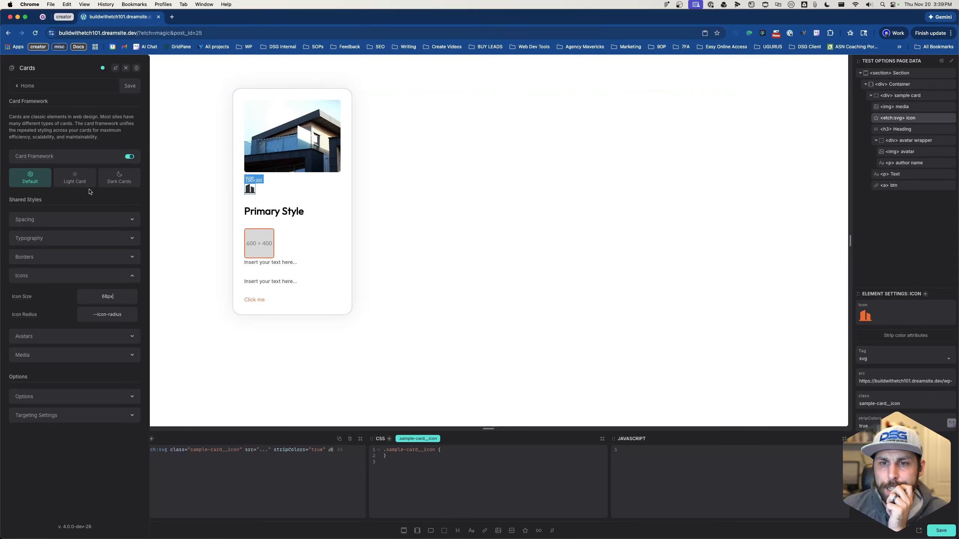
pyautogui.click(76, 182)
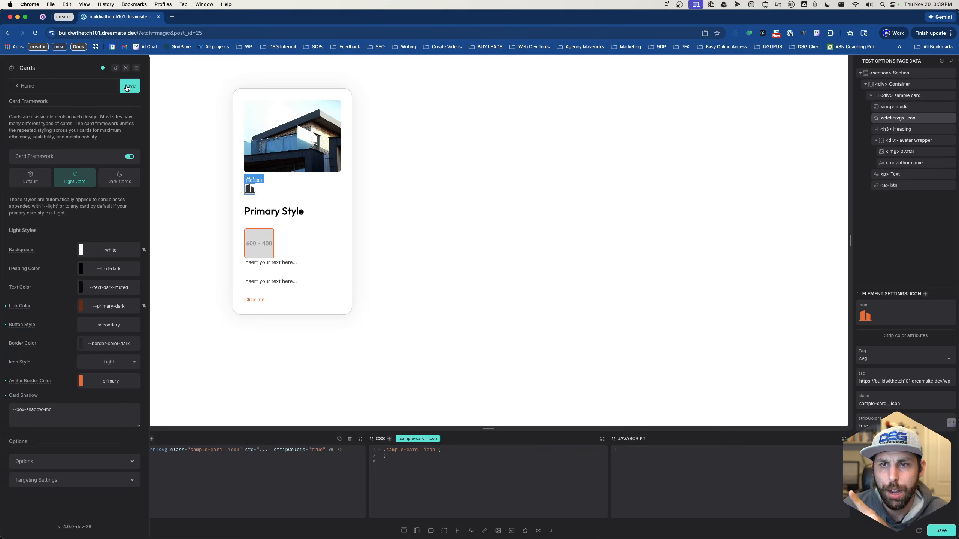
# Step: Try Light as the default icon theme in the global icon styles of the icon framework and restore Dark
pyautogui.click(34, 89)
pyautogui.click(52, 290)
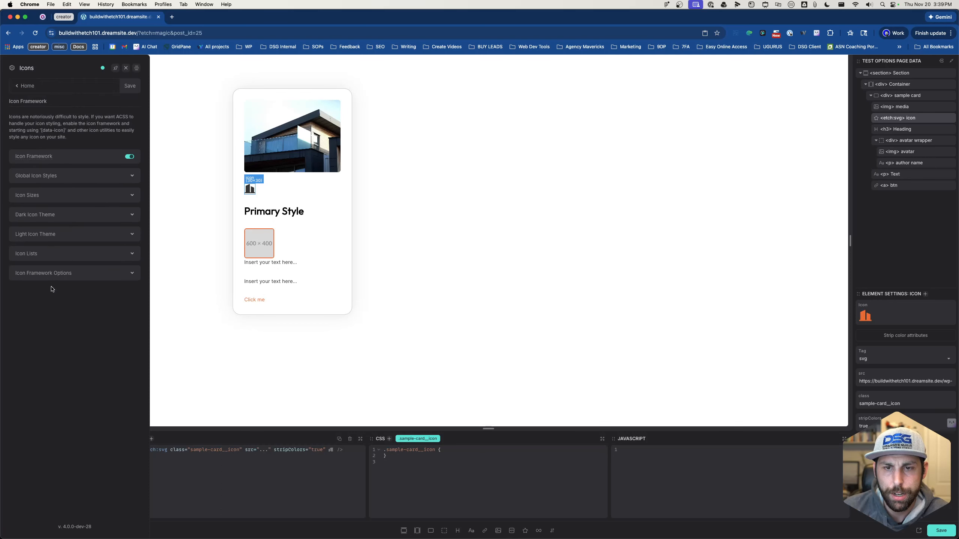
pyautogui.click(61, 175)
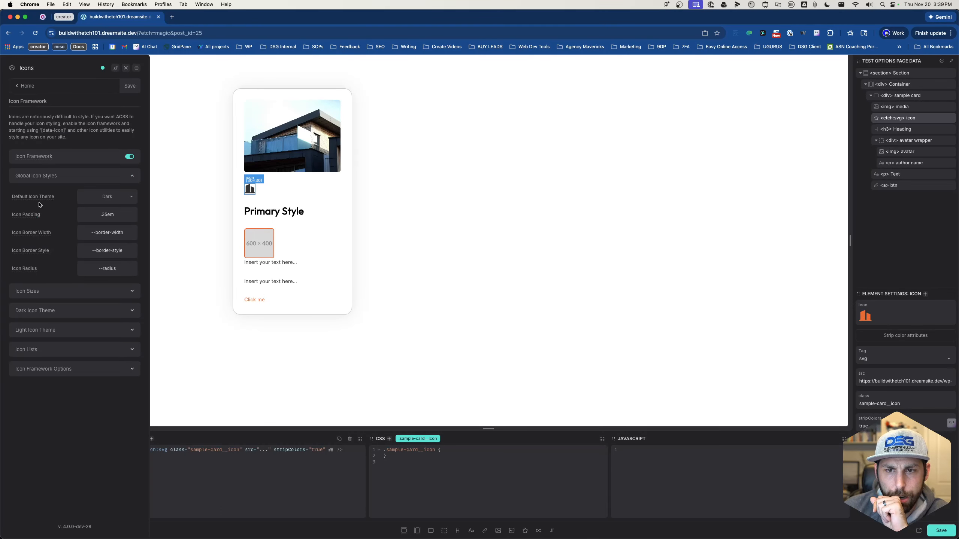
pyautogui.click(105, 197)
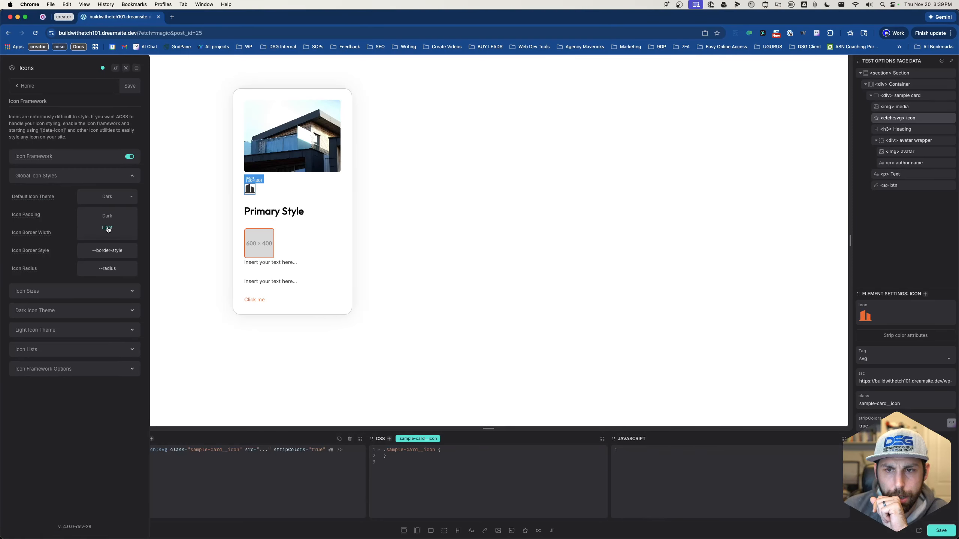
pyautogui.click(107, 228)
pyautogui.click(116, 200)
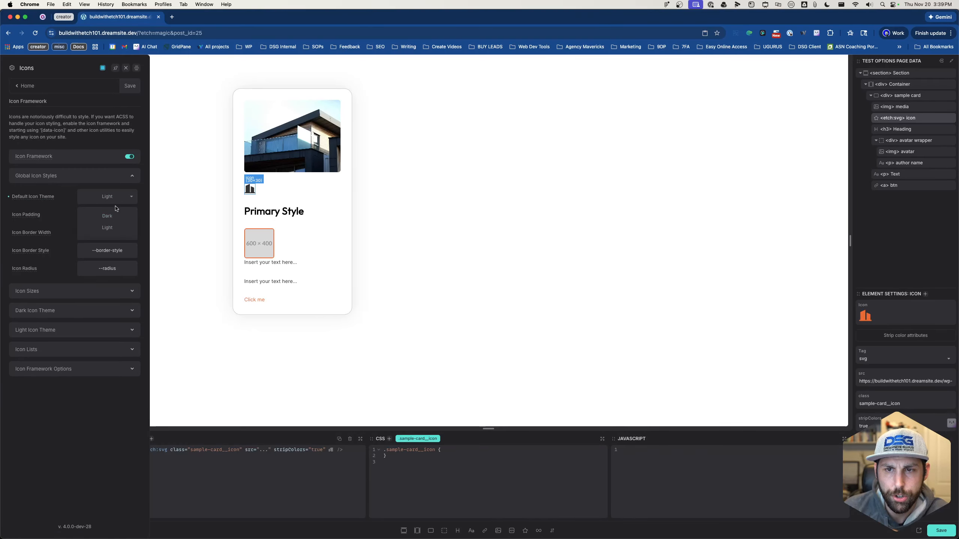
pyautogui.click(108, 217)
# Step: Review the icon framework's icon sizes and the card framework's default and light card icon settings
pyautogui.click(112, 291)
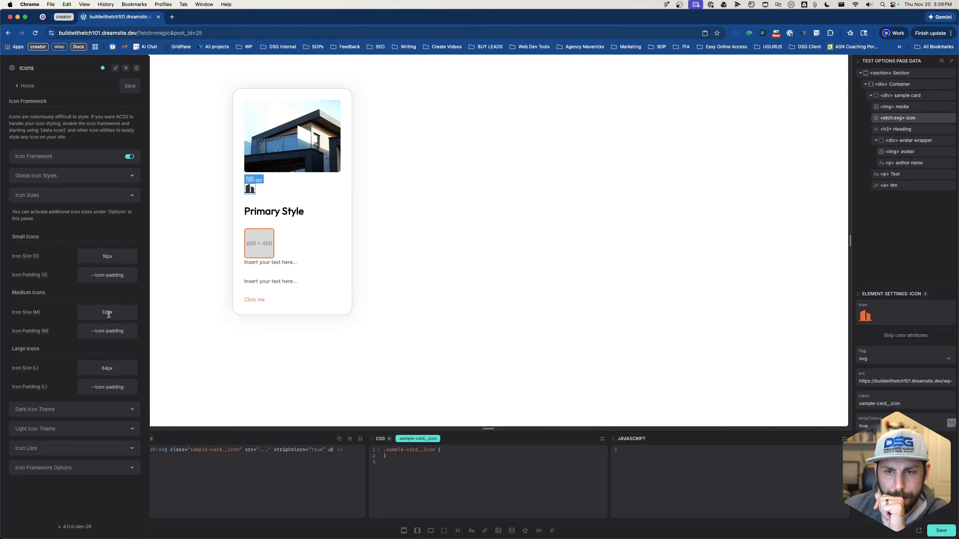
pyautogui.click(27, 86)
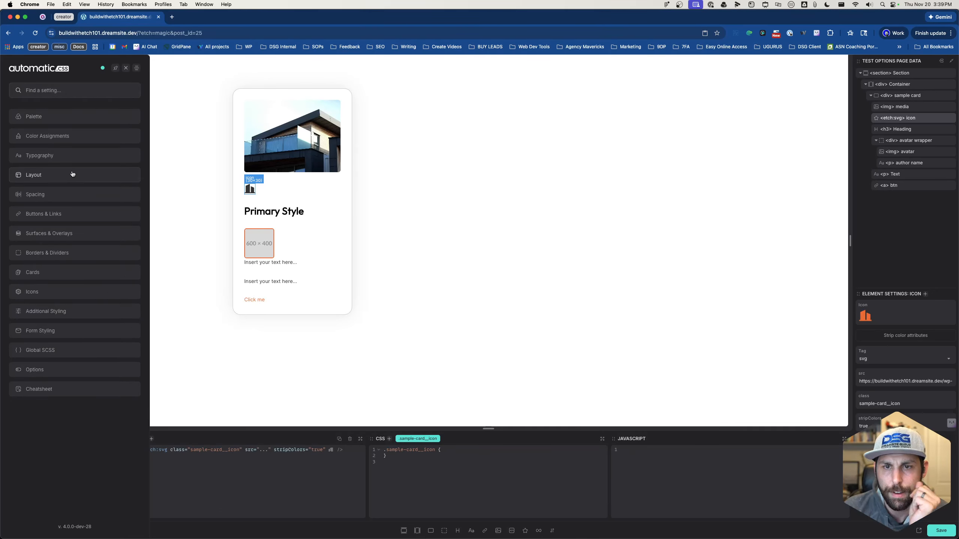
pyautogui.click(54, 279)
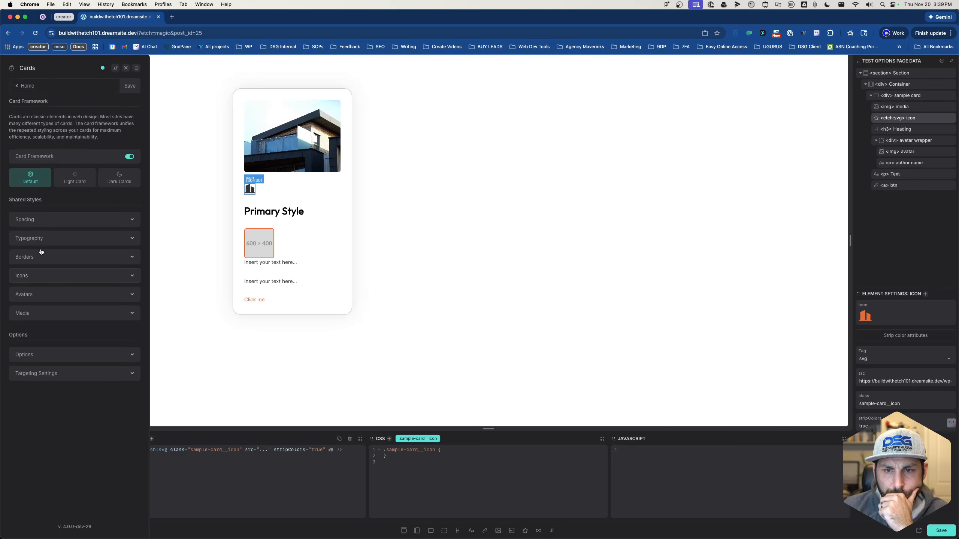
pyautogui.click(43, 280)
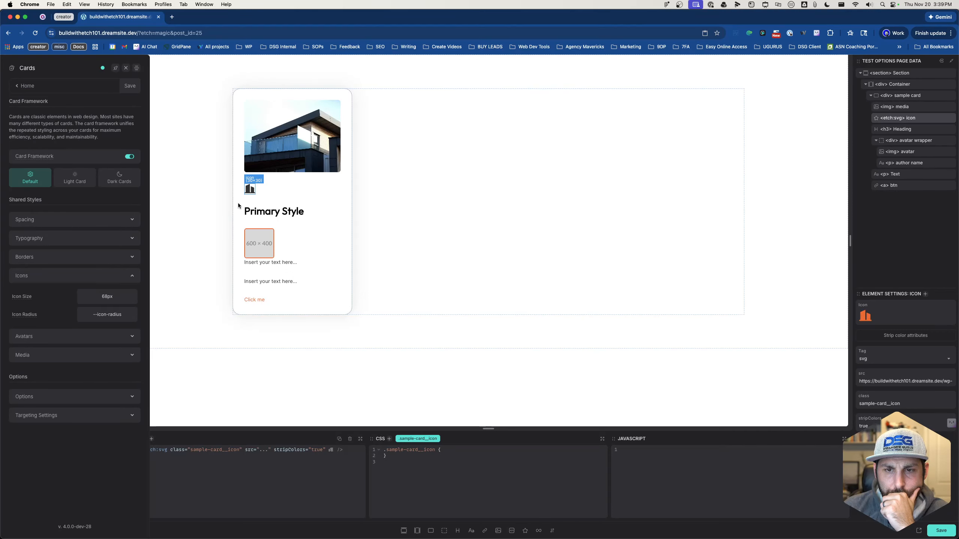
pyautogui.click(81, 179)
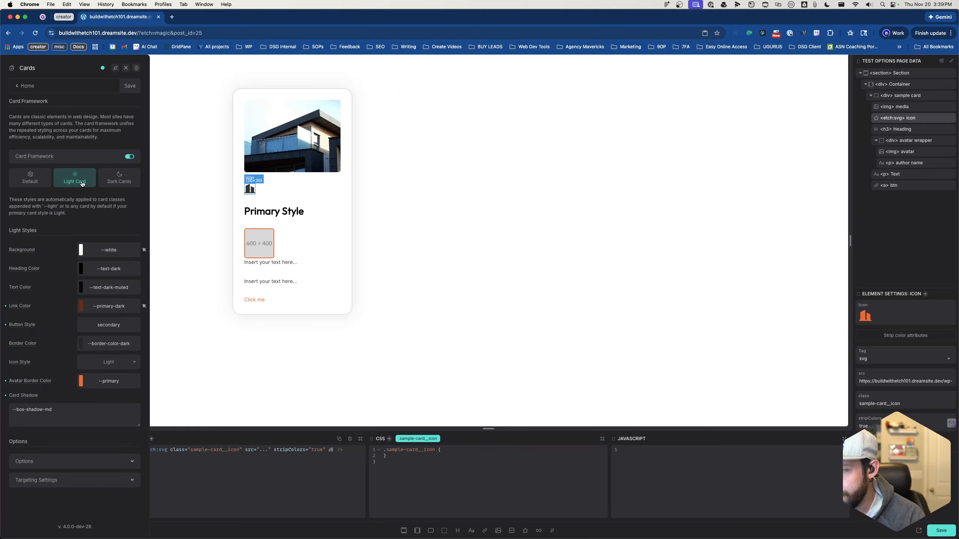
pyautogui.click(44, 183)
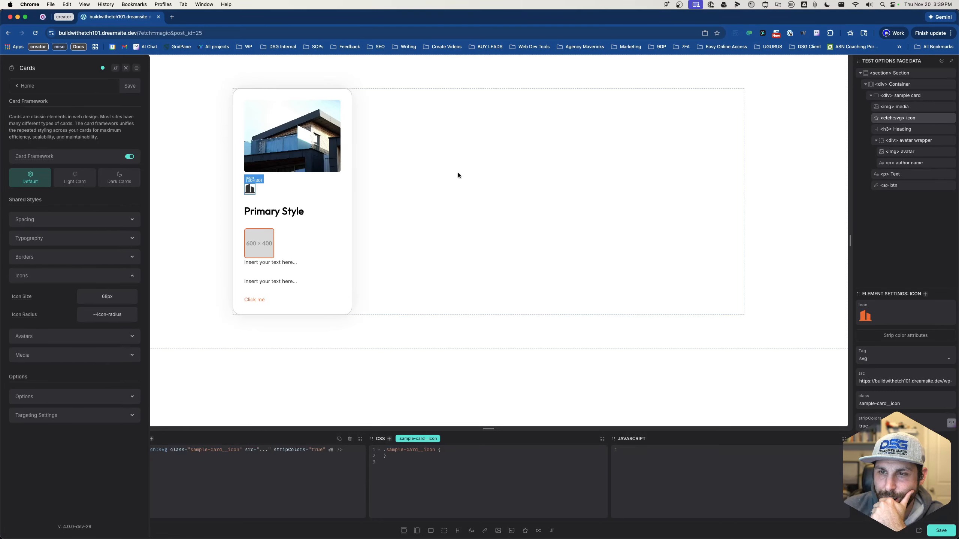
# Step: Delete the SVG icon element from the sample card
pyautogui.click(285, 185)
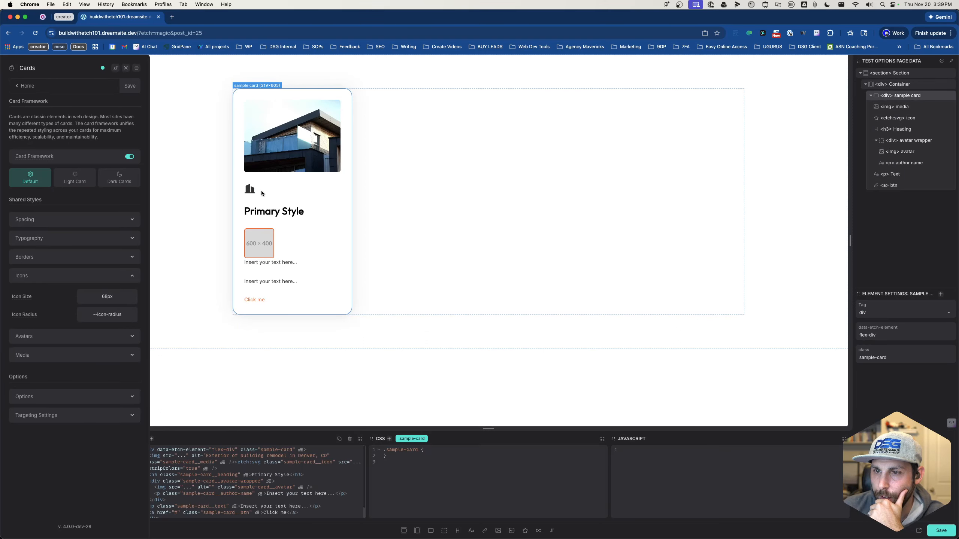
pyautogui.click(913, 118)
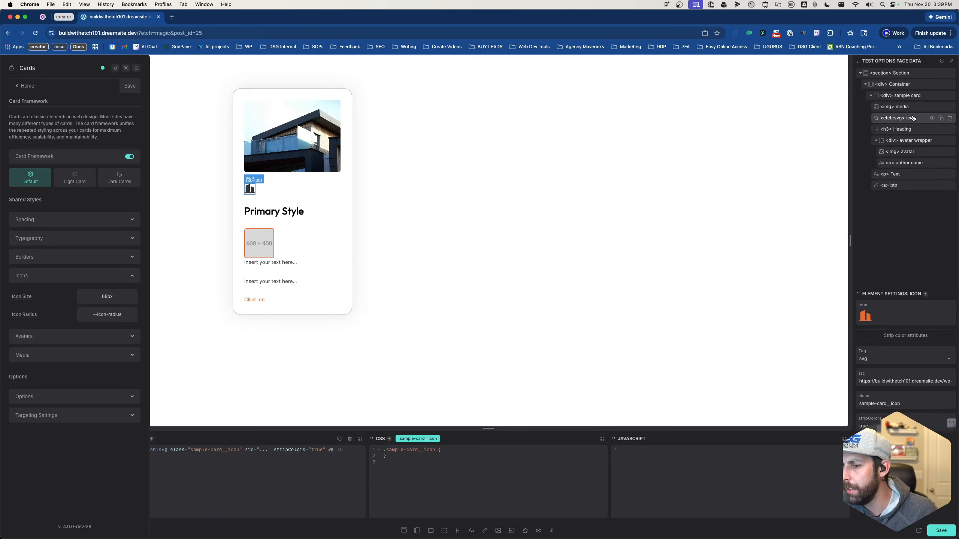
pyautogui.click(950, 119)
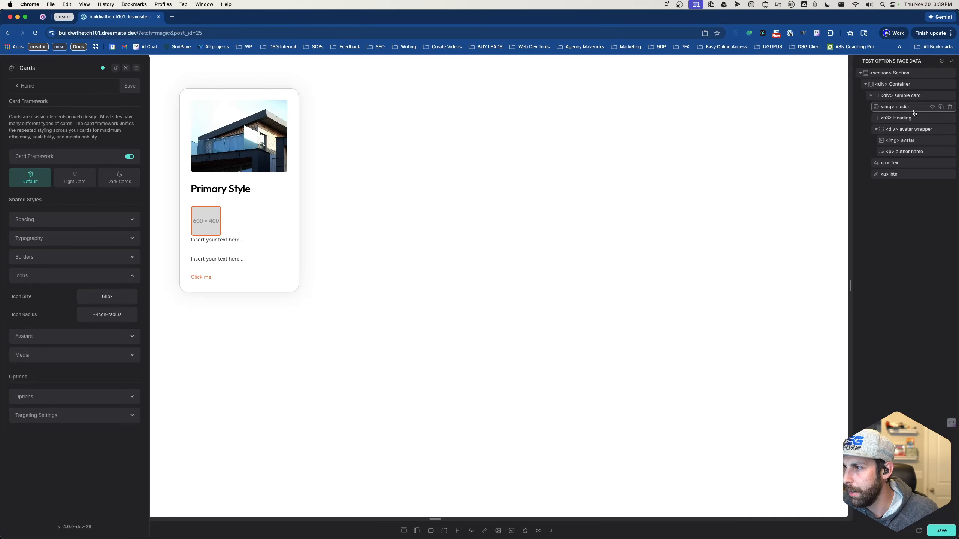
# Step: Insert an image element below the card's media image, name it icon and give it the class .sample-card__icon
pyautogui.click(914, 112)
pyautogui.click(498, 531)
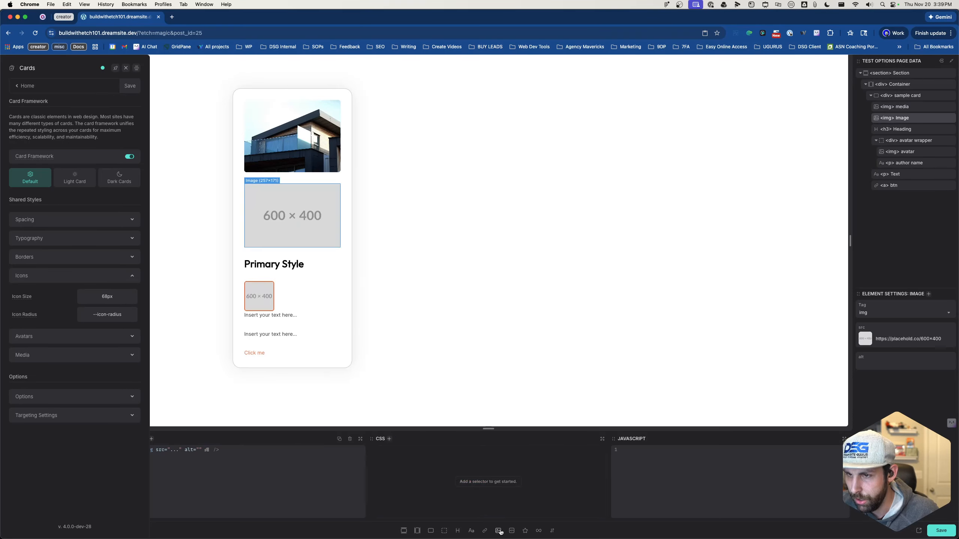
pyautogui.doubleClick(899, 118)
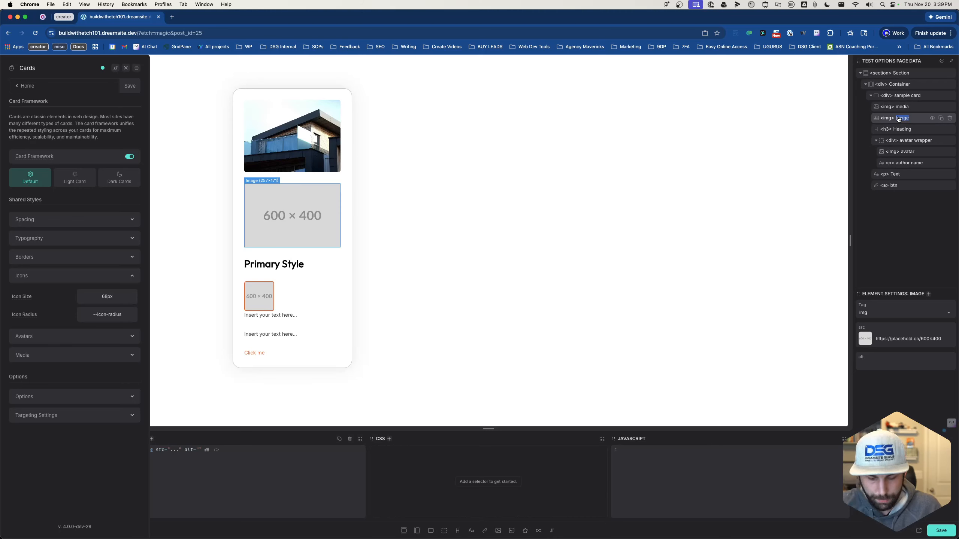
pyautogui.write('icon')
pyautogui.press('Return')
pyautogui.press('super+.')
pyautogui.write('.')
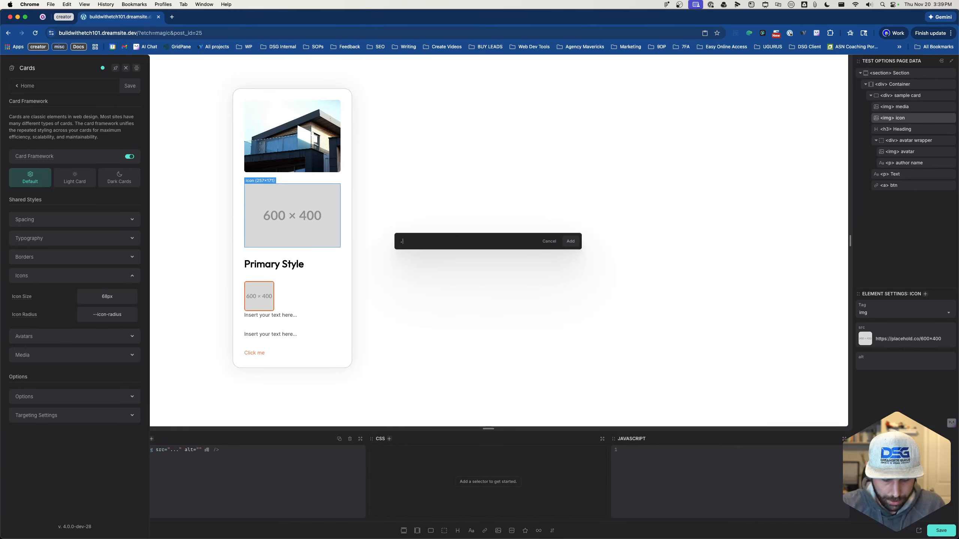
pyautogui.write('sample-')
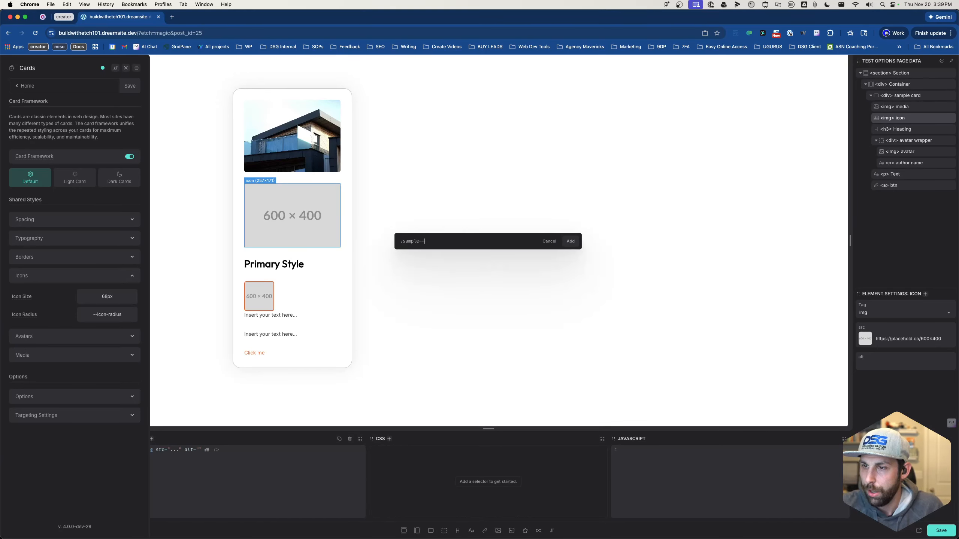
pyautogui.write('card__icon')
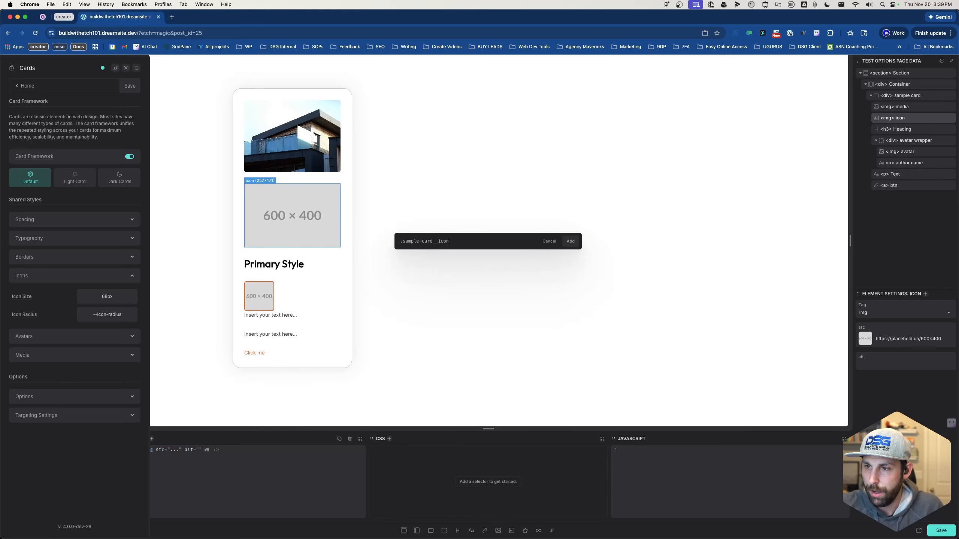
pyautogui.press('Return')
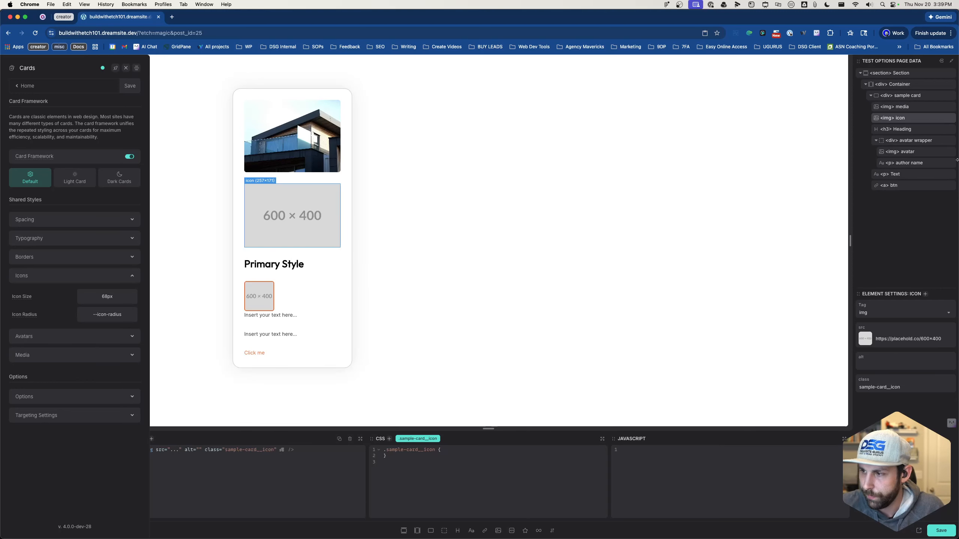
# Step: Set the icon image's source to the white modern house with a pool from the media library
pyautogui.click(865, 339)
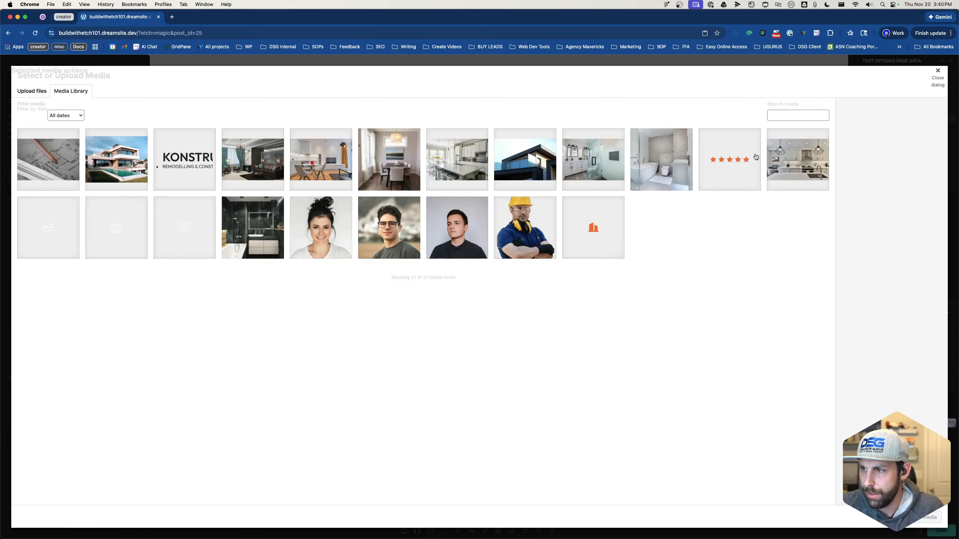
pyautogui.click(109, 166)
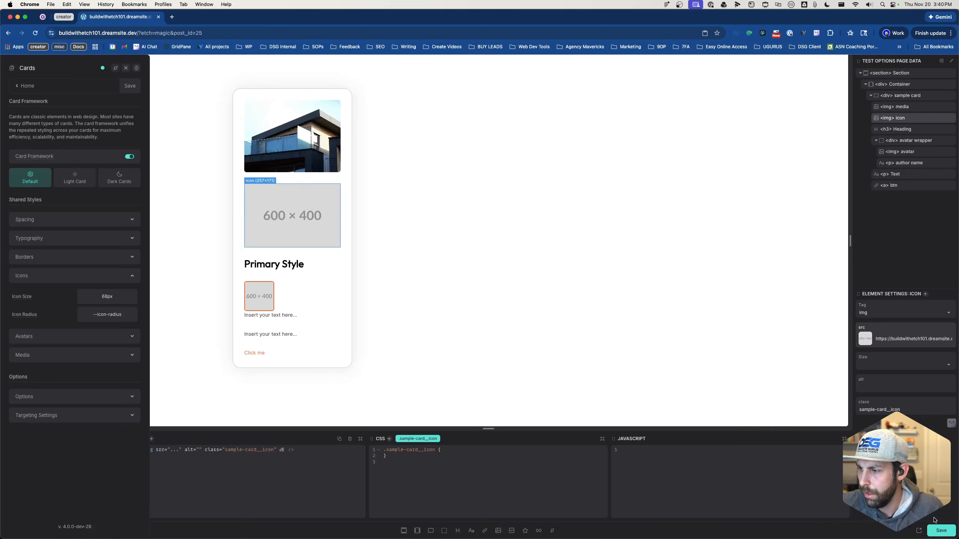
pyautogui.click(930, 518)
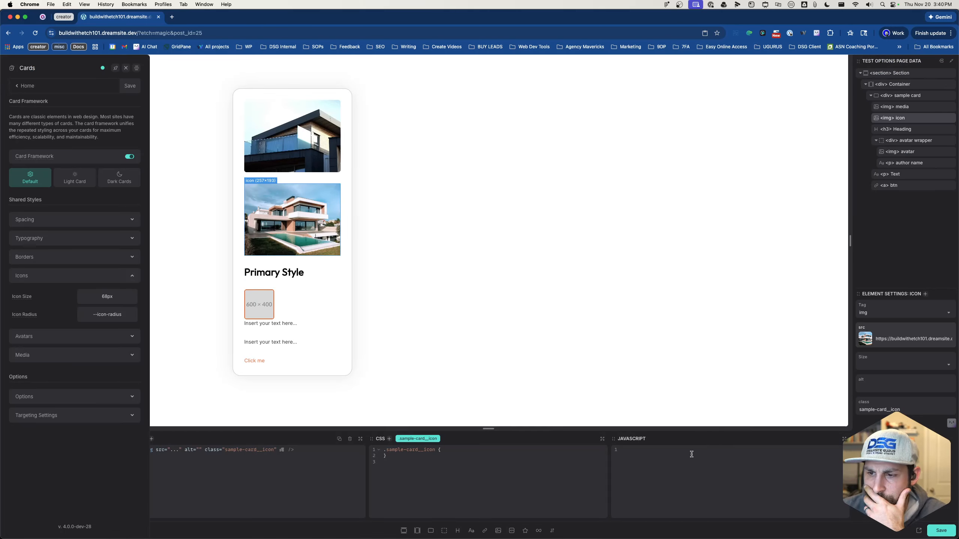
pyautogui.click(478, 455)
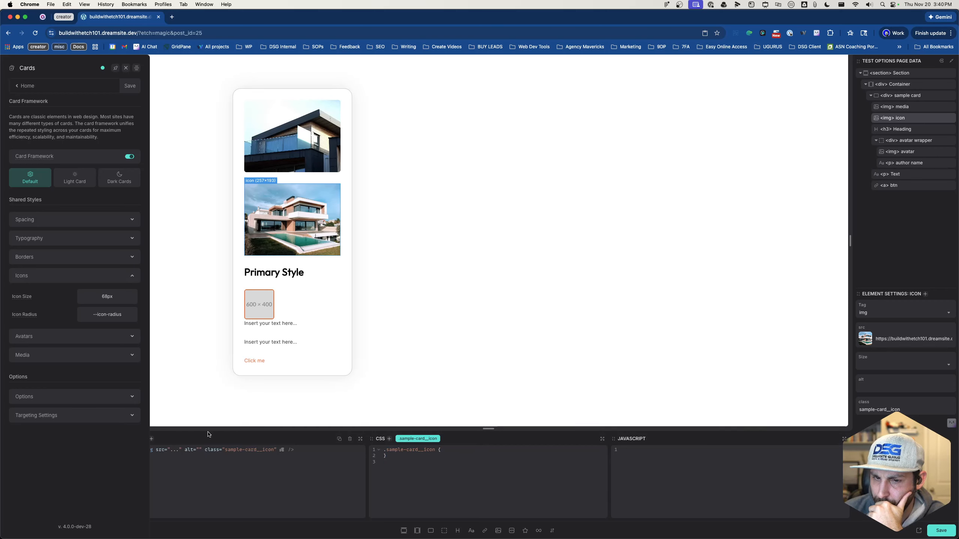
# Step: Check the shared icon size and radius settings in the card framework's default styles
pyautogui.click(95, 410)
pyautogui.click(94, 378)
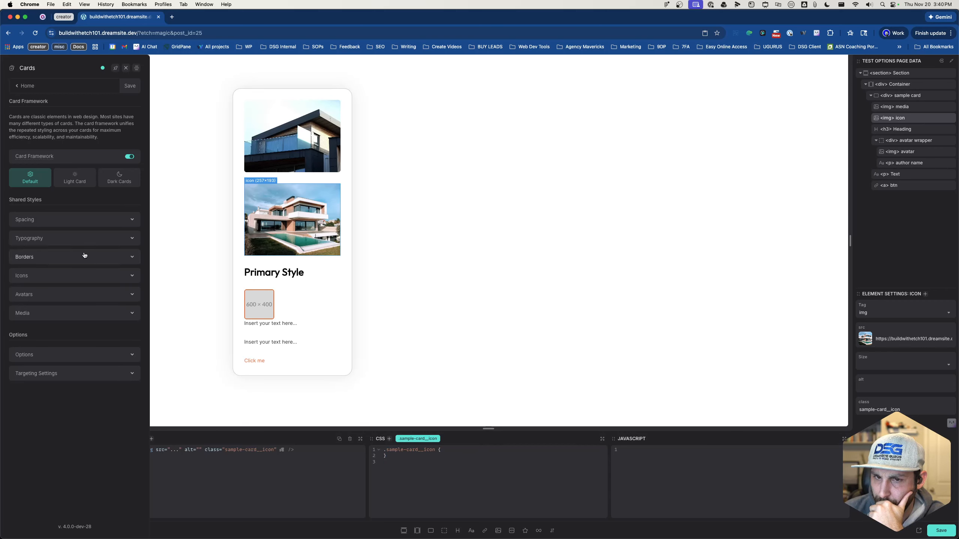
pyautogui.click(38, 282)
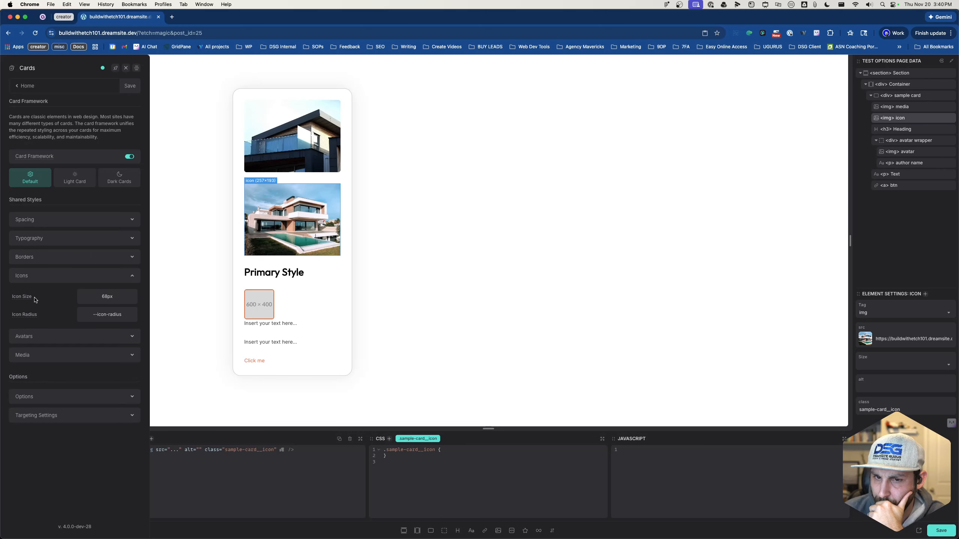
pyautogui.moveTo(25, 299)
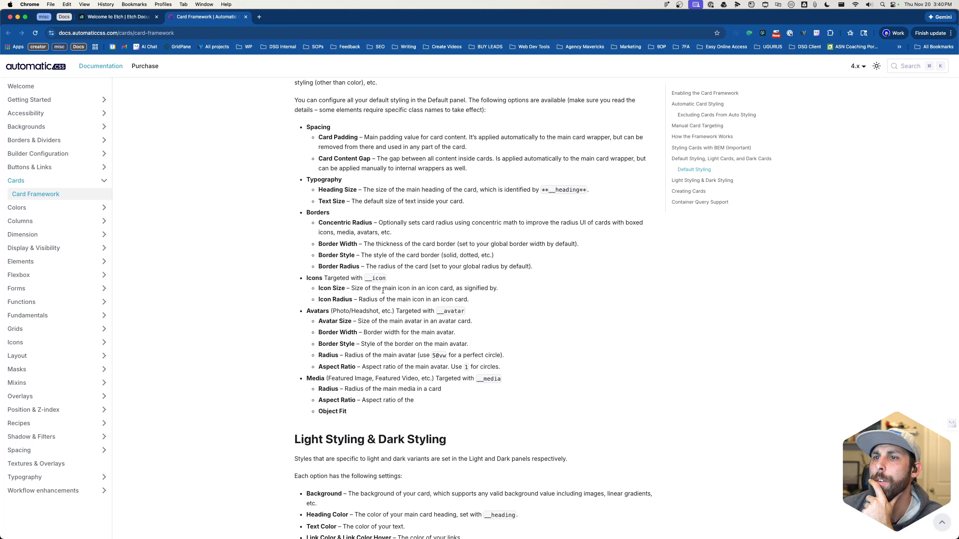
# Step: Read the Card Framework documentation on icon targeting, icon size and radius, light and dark styling, and creating cards
pyautogui.moveTo(337, 276); pyautogui.dragTo(486, 291)
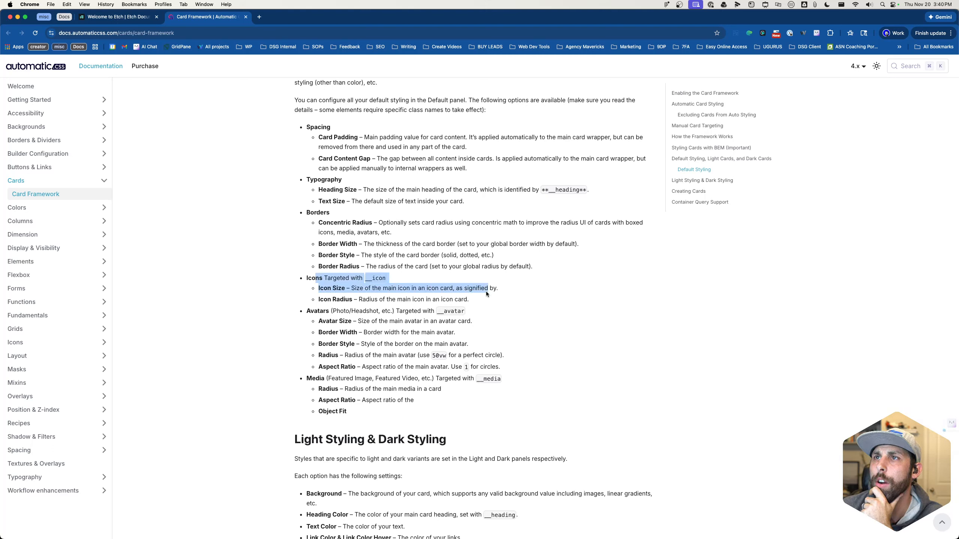
pyautogui.click(485, 291)
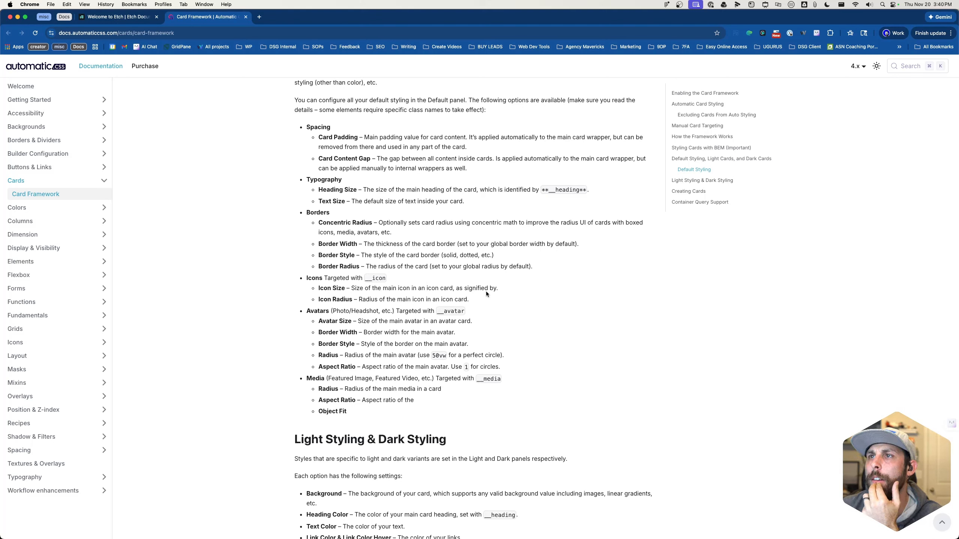
pyautogui.moveTo(366, 299); pyautogui.dragTo(477, 302)
pyautogui.click(476, 302)
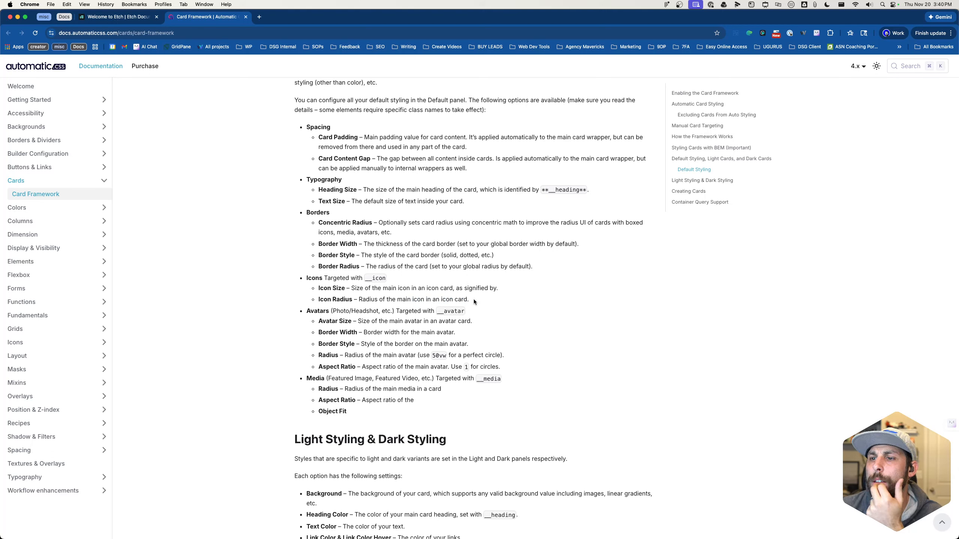
pyautogui.moveTo(476, 298)
pyautogui.mouseDown()
pyautogui.moveTo(385, 289)
pyautogui.moveTo(483, 298)
pyautogui.mouseUp()
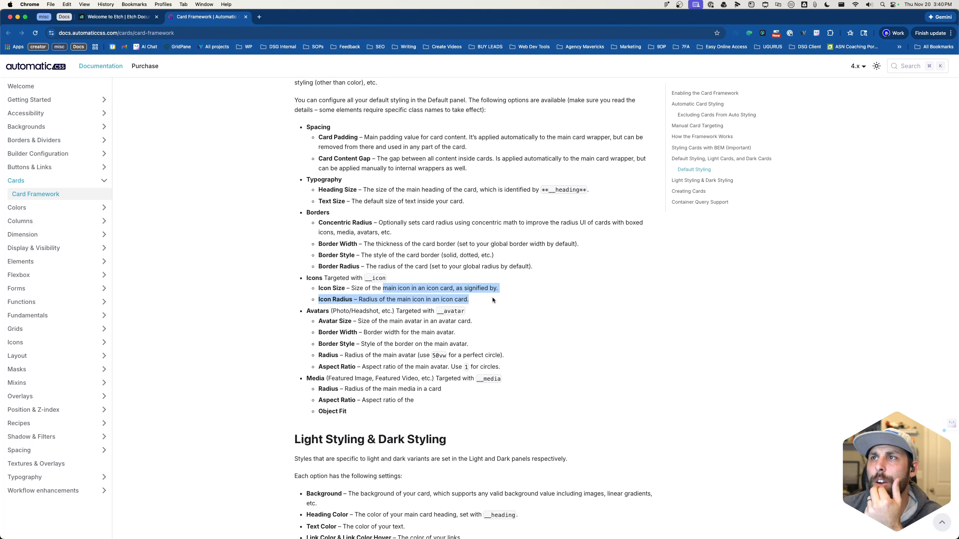
pyautogui.scroll(-4, 453, 369)
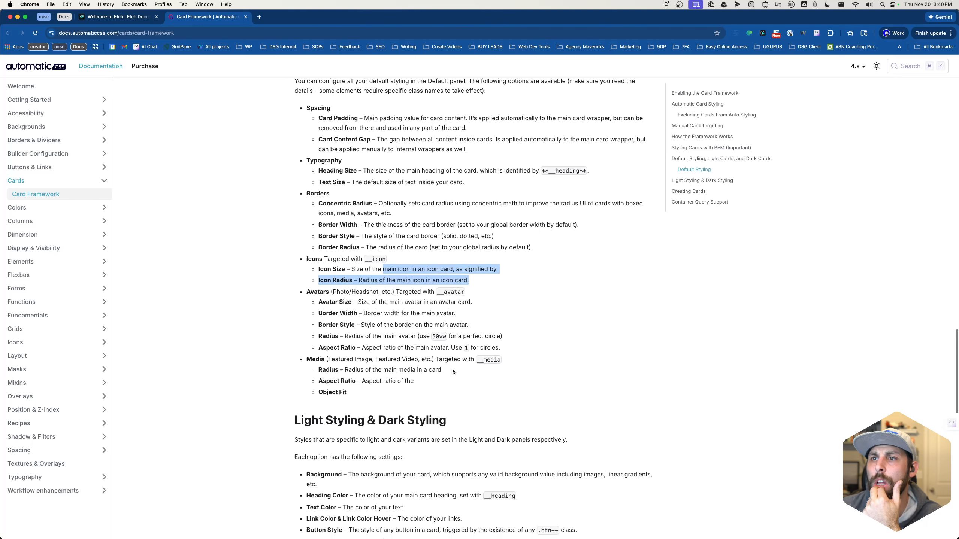
pyautogui.scroll(-5, 452, 368)
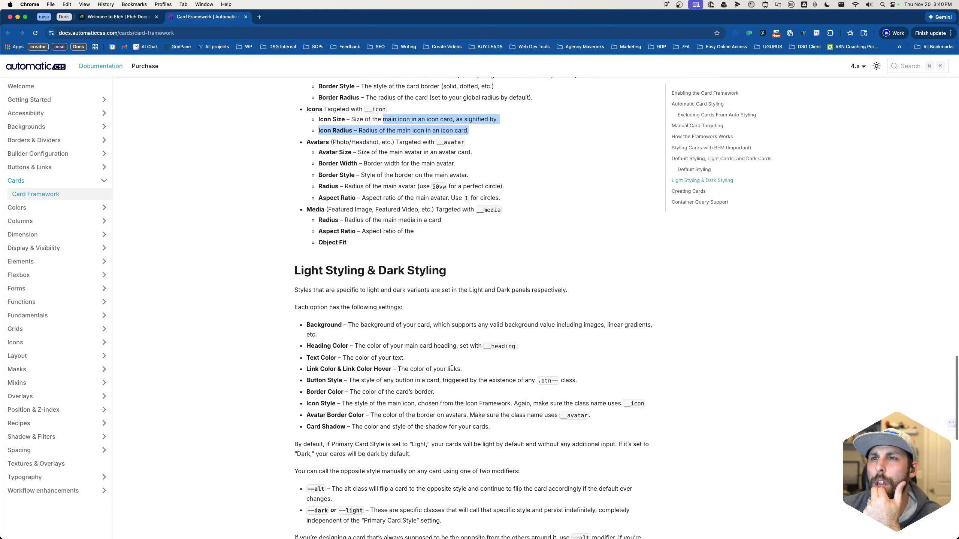
pyautogui.scroll(-12, 451, 367)
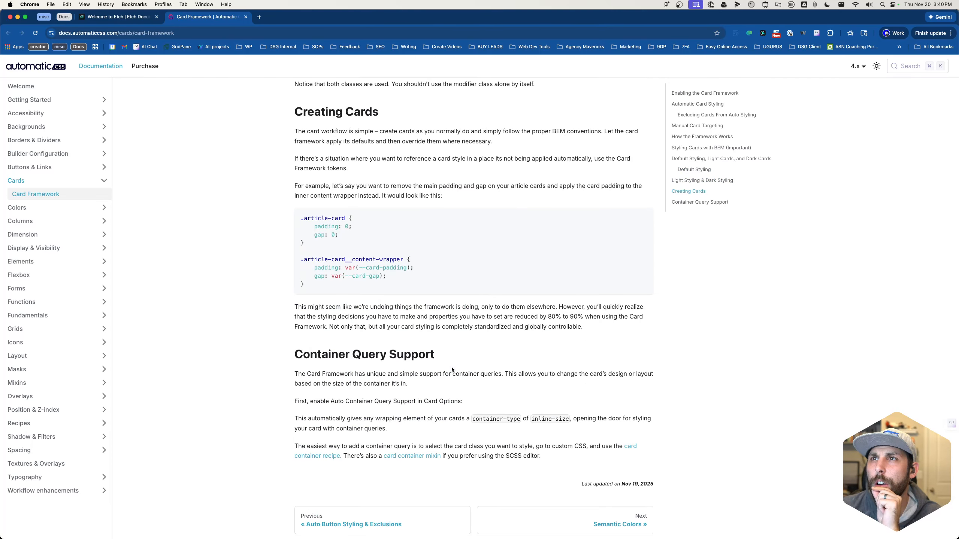
pyautogui.scroll(20, 452, 370)
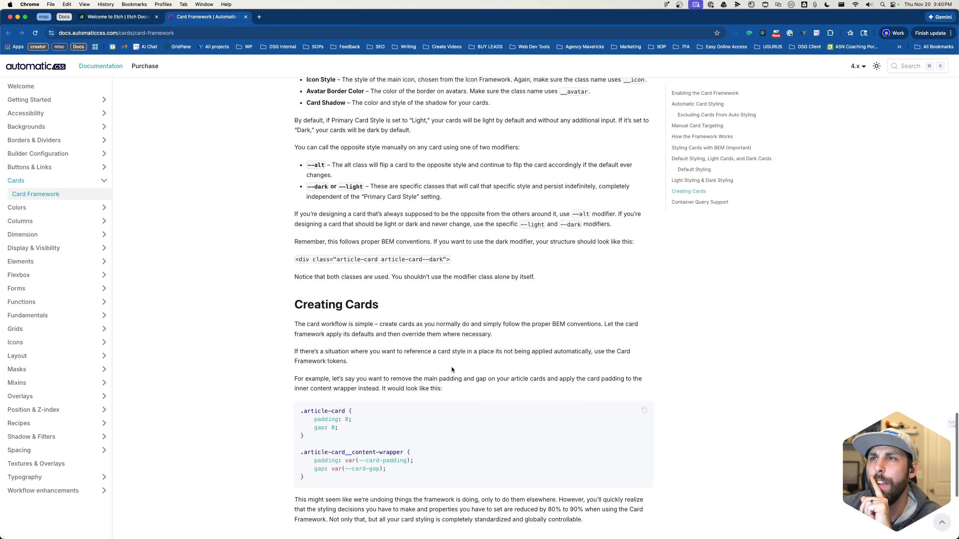
pyautogui.scroll(3, 452, 369)
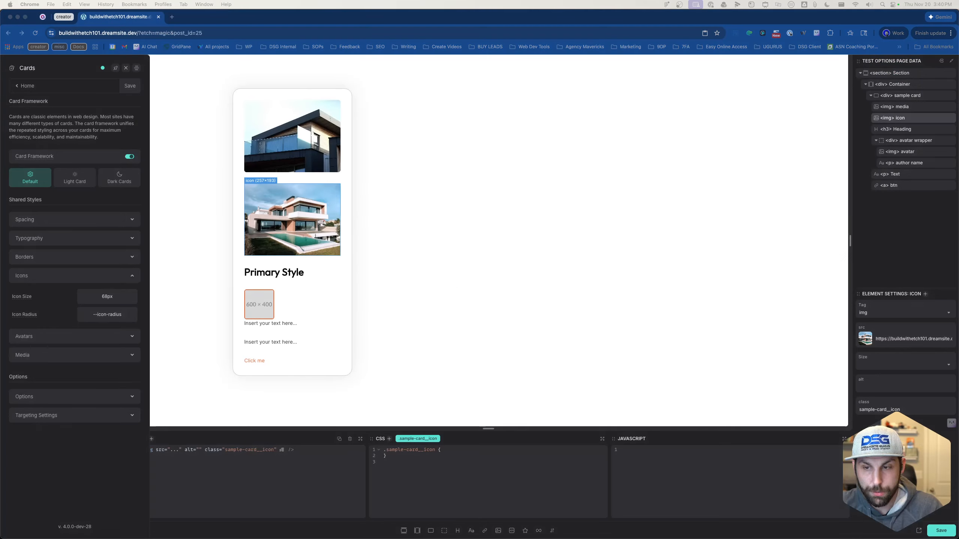
# Step: Save the light card settings and delete the icon image from the sample card
pyautogui.moveTo(916, 121); pyautogui.dragTo(891, 123)
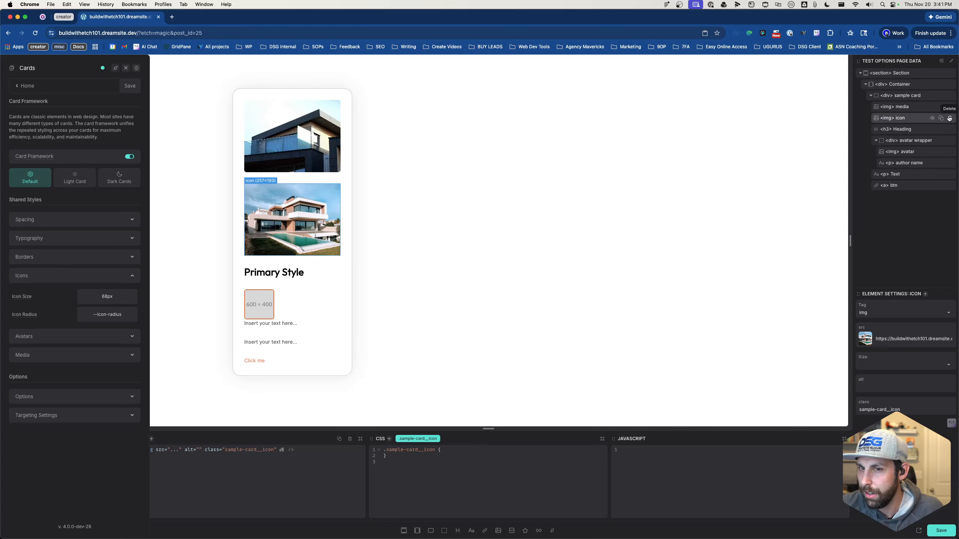
pyautogui.click(63, 183)
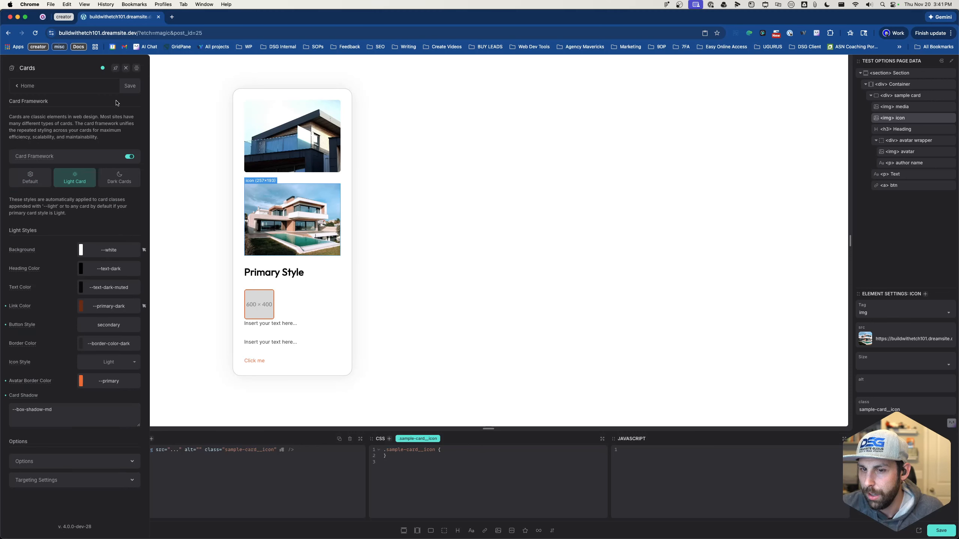
pyautogui.click(130, 86)
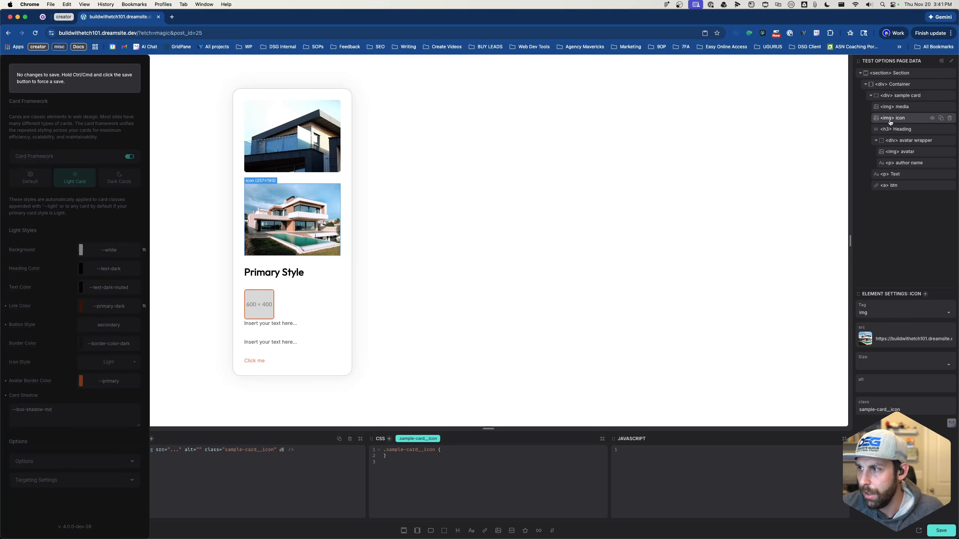
pyautogui.click(949, 118)
# Step: Insert an SVG element after the sample card's media image and name it icon
pyautogui.click(911, 108)
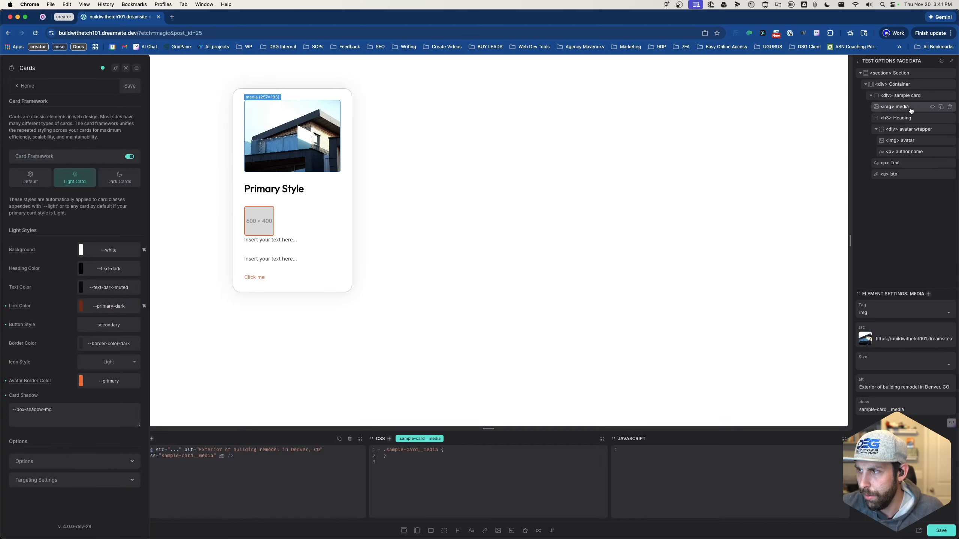
pyautogui.click(524, 531)
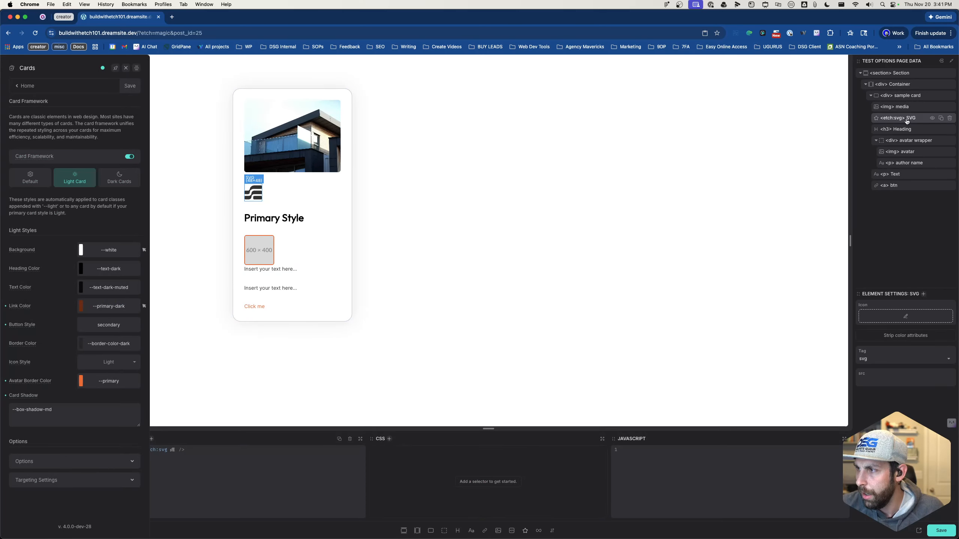
pyautogui.write('icon')
pyautogui.press('Return')
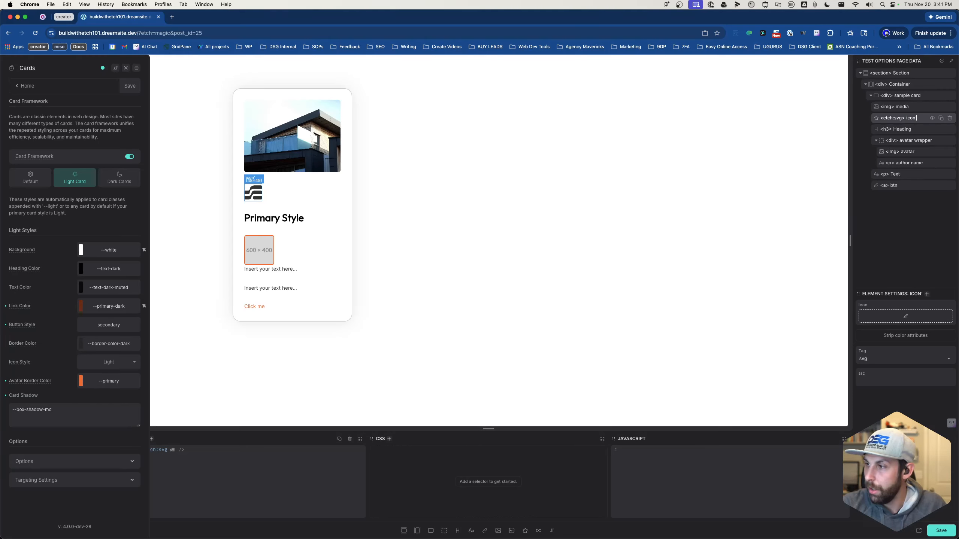
# Step: Add the class sample-card__icon to the new SVG icon element
pyautogui.press('super+.')
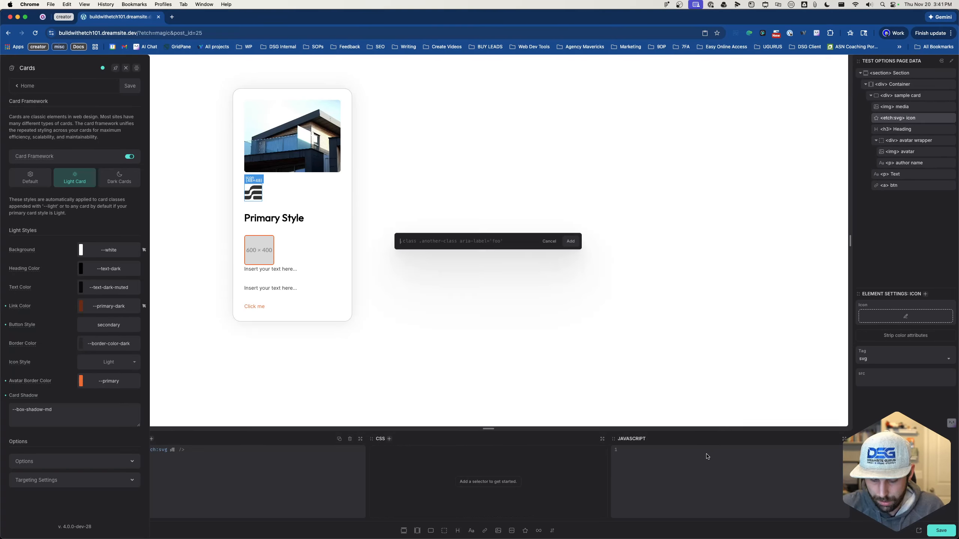
pyautogui.write('.sample-card')
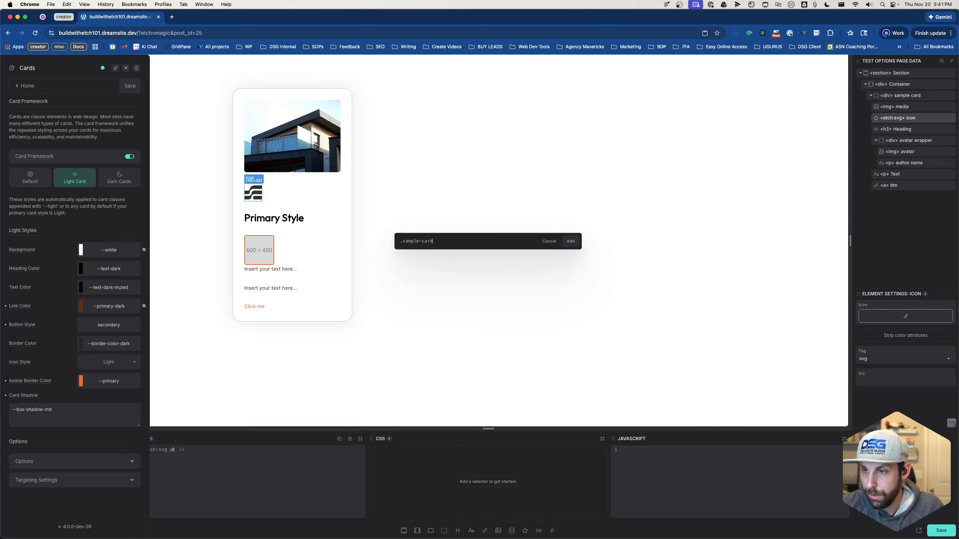
pyautogui.write('__icon')
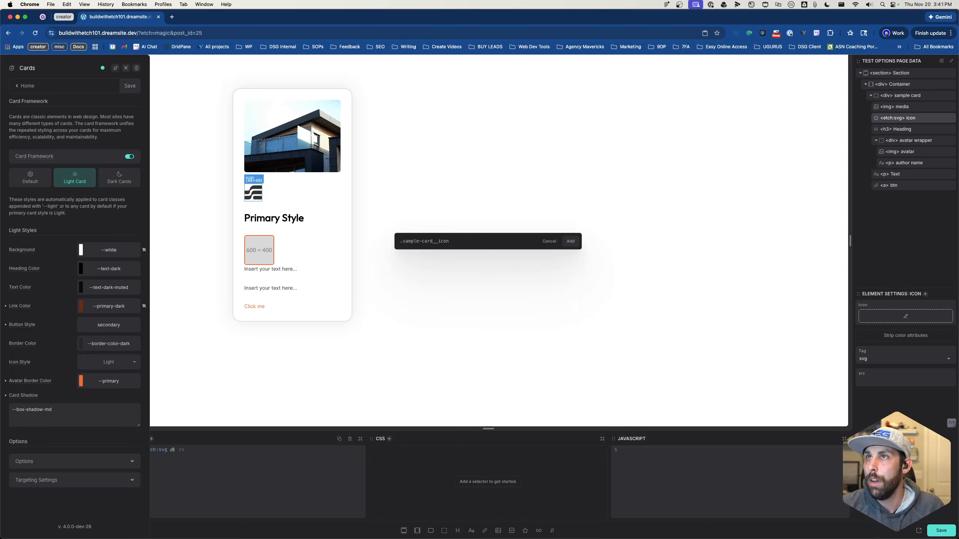
pyautogui.press('Return')
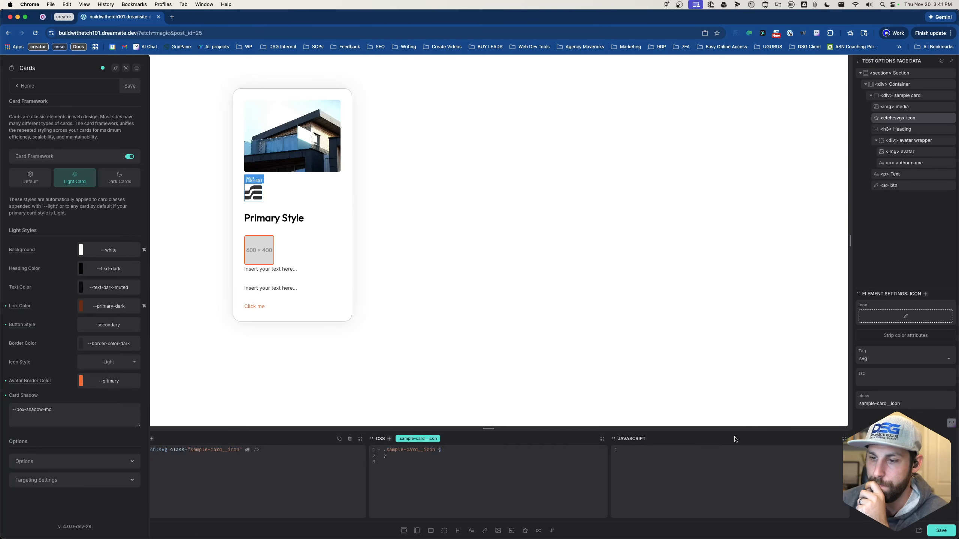
# Step: Set the SVG icon's source to the orange five-star graphic from the media library
pyautogui.click(898, 319)
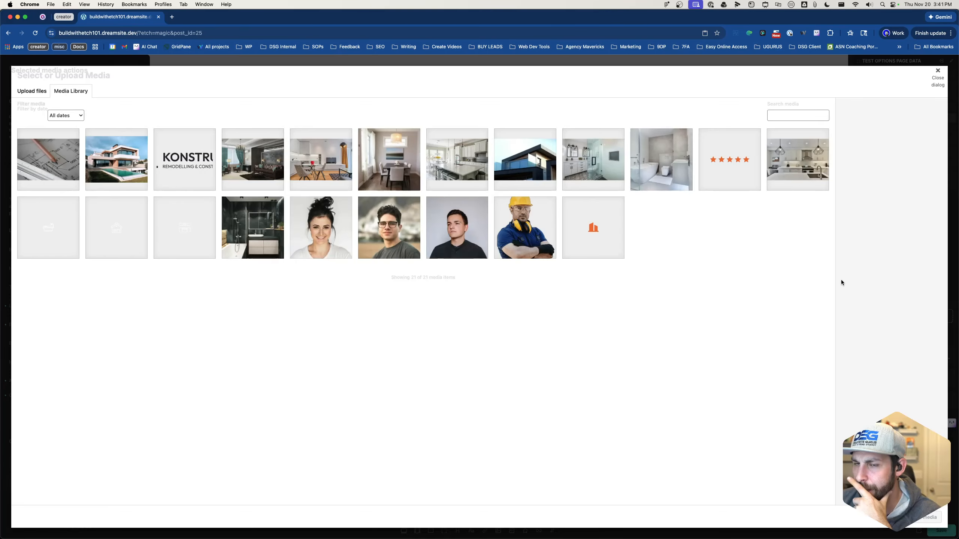
pyautogui.click(603, 233)
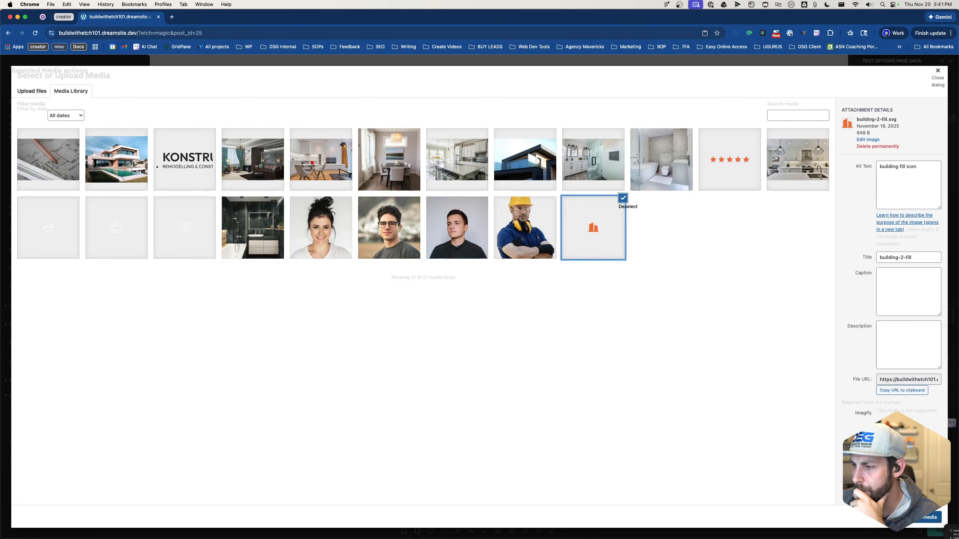
pyautogui.click(747, 176)
pyautogui.click(920, 518)
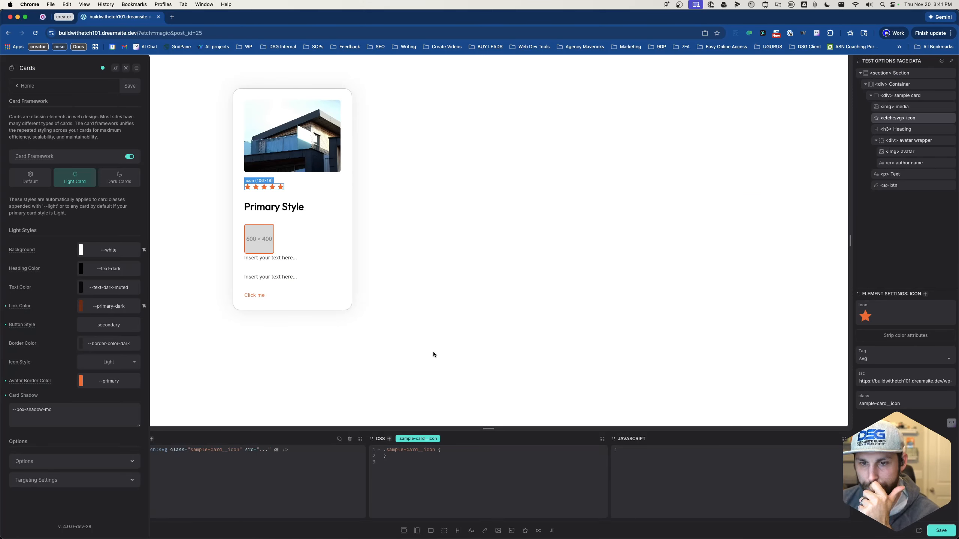
pyautogui.click(491, 320)
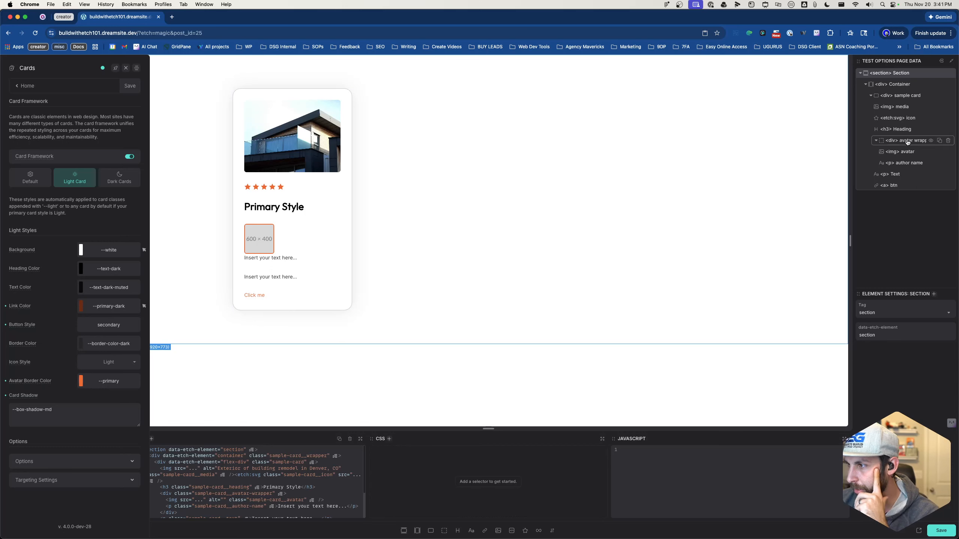
# Step: Apply the ?center-all recipe in the avatar wrapper's sample-card__avatar-wrapper CSS rule
pyautogui.click(901, 129)
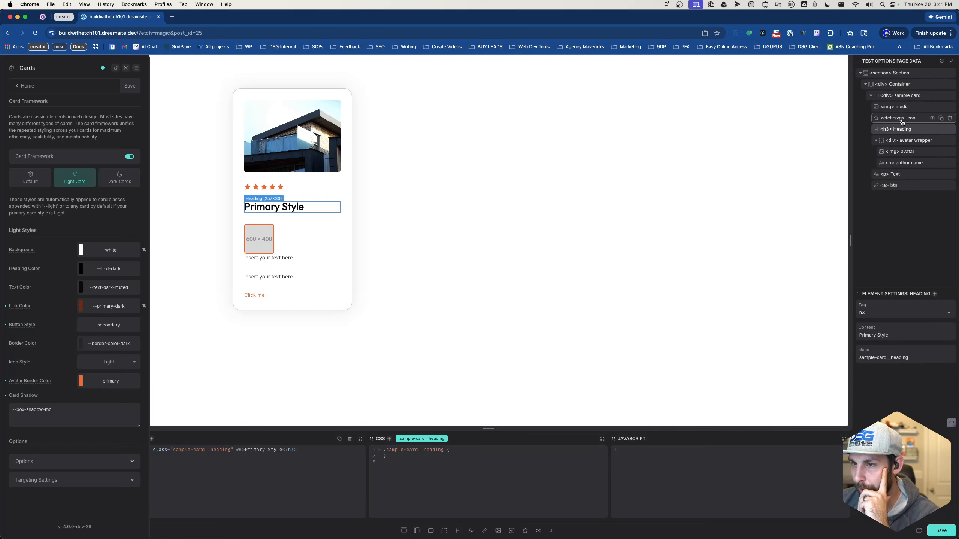
pyautogui.click(899, 141)
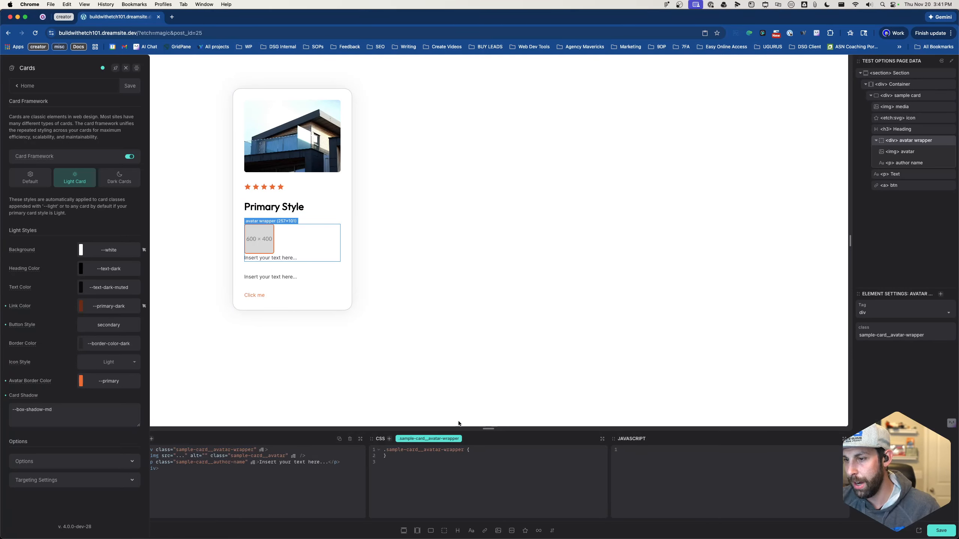
pyautogui.click(486, 453)
pyautogui.press('Return')
pyautogui.write('?center')
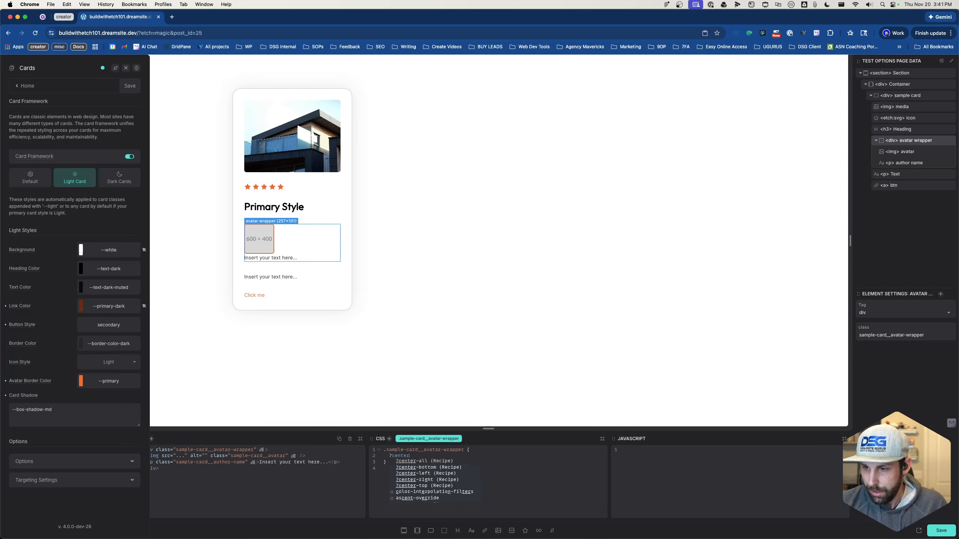
pyautogui.press('Return')
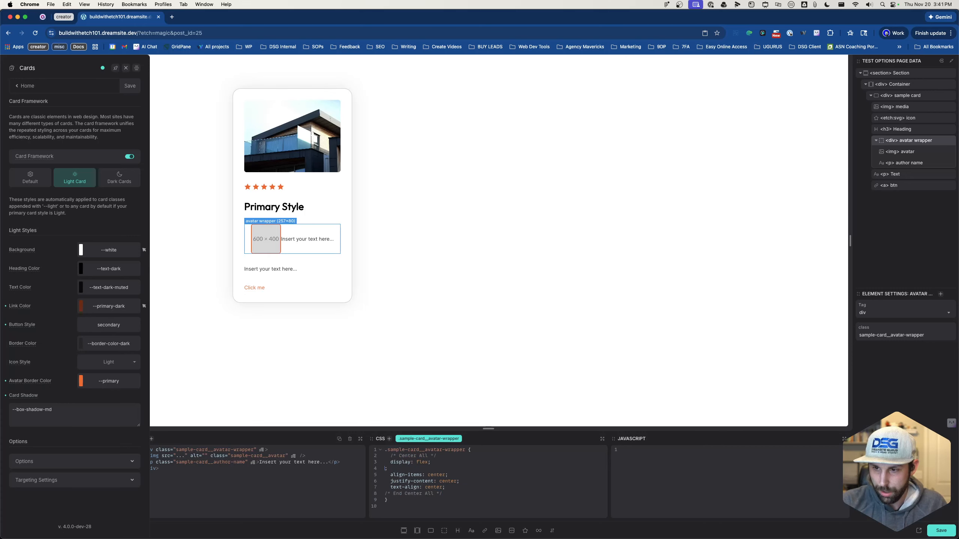
# Step: Set the avatar wrapper's flex-direction to row and its justify-content to flex-start
pyautogui.write('row')
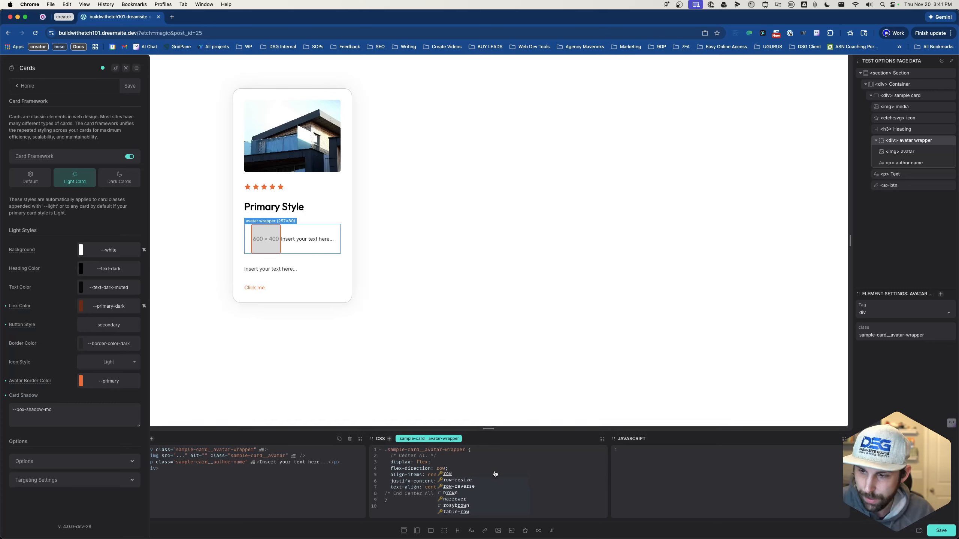
pyautogui.click(483, 455)
pyautogui.doubleClick(444, 481)
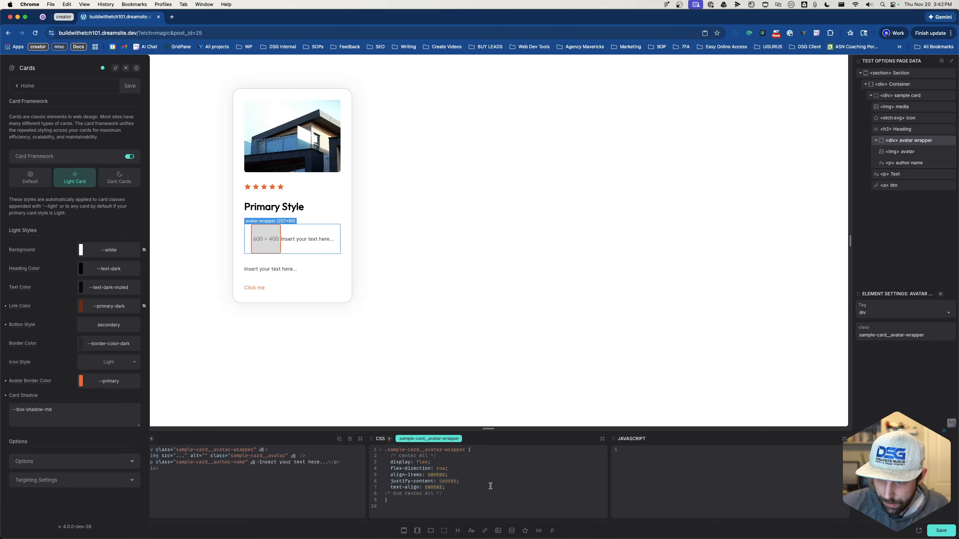
pyautogui.write('flex-start')
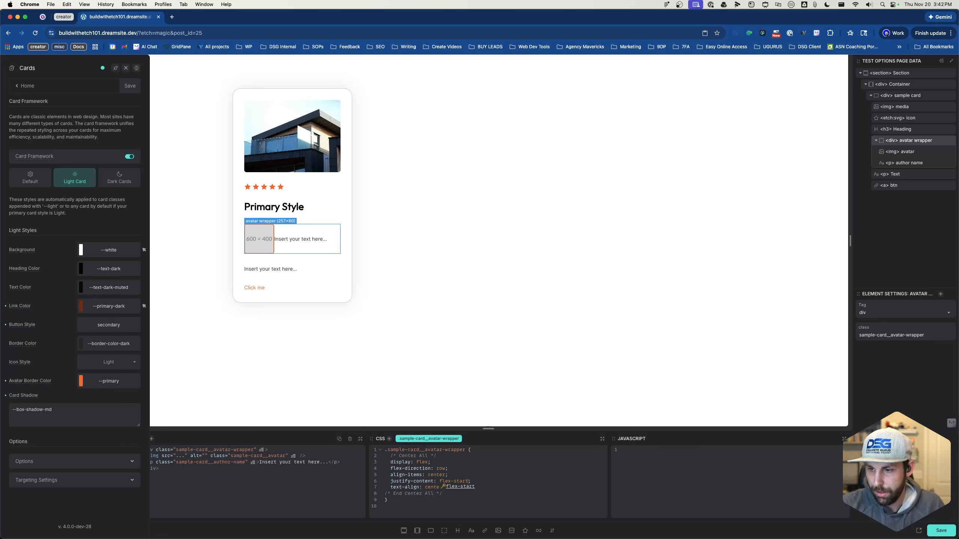
# Step: Add a gap of var(--card-gap) to the avatar wrapper's CSS after the centering recipe
pyautogui.click(477, 493)
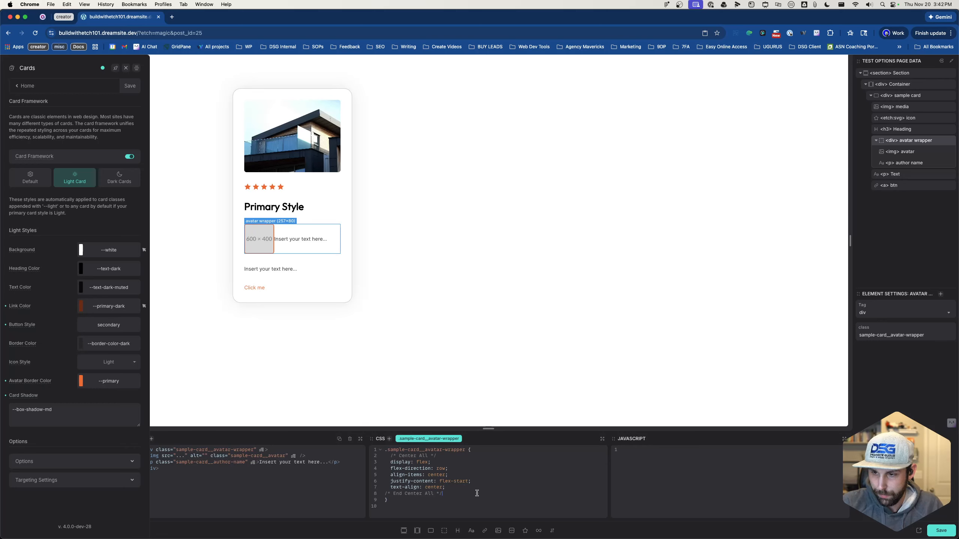
pyautogui.write('gap:')
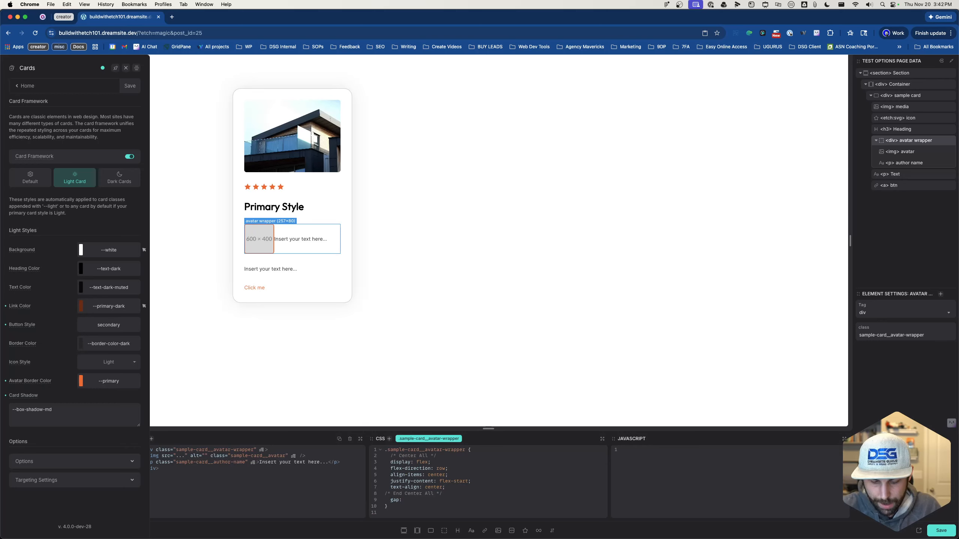
pyautogui.write(' var(--car')
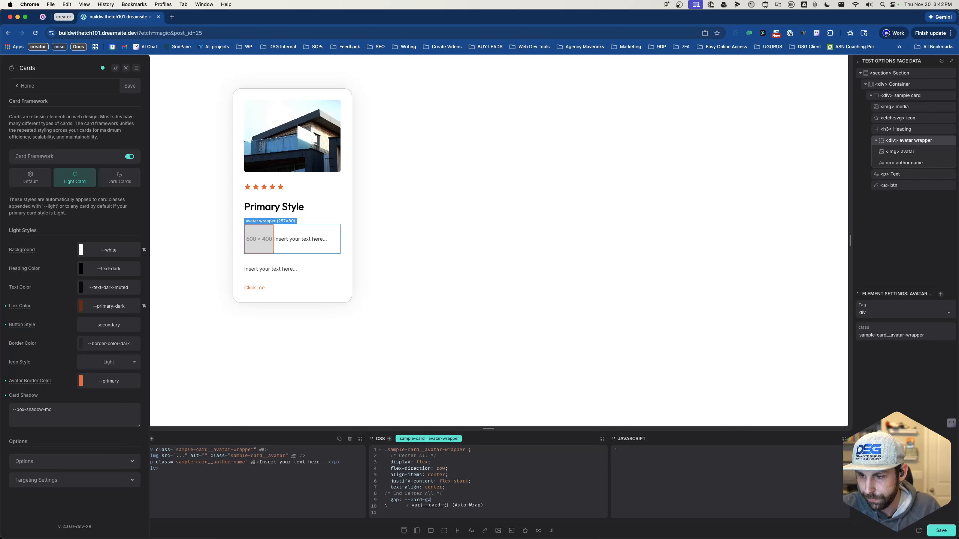
pyautogui.press('Return')
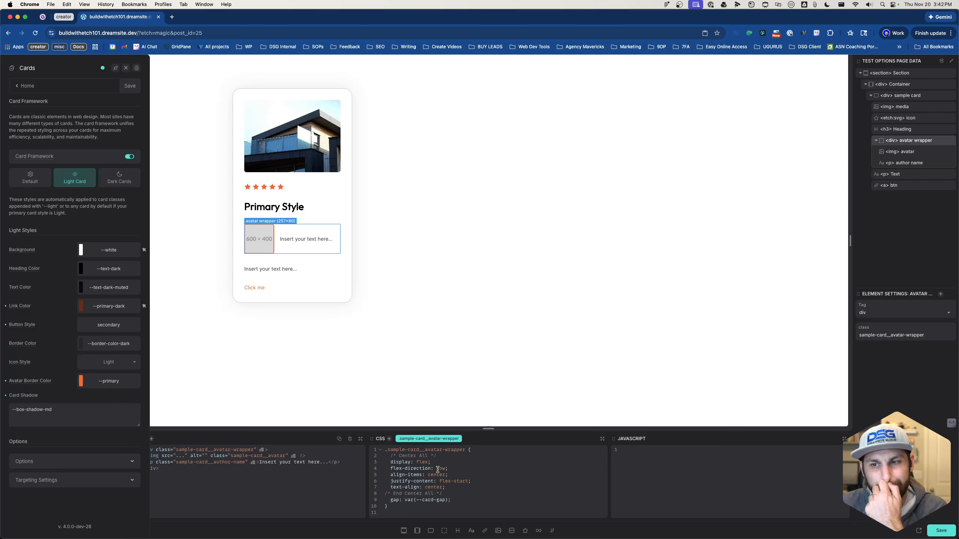
# Step: Try the class card__btn on the card's "Click me" link and remove it again
pyautogui.click(251, 286)
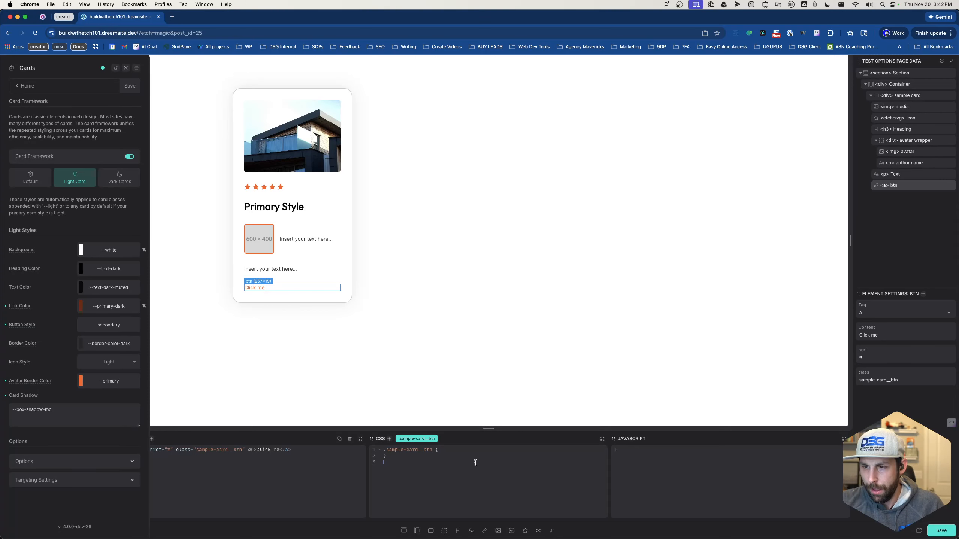
pyautogui.press('super+.')
pyautogui.write('btn')
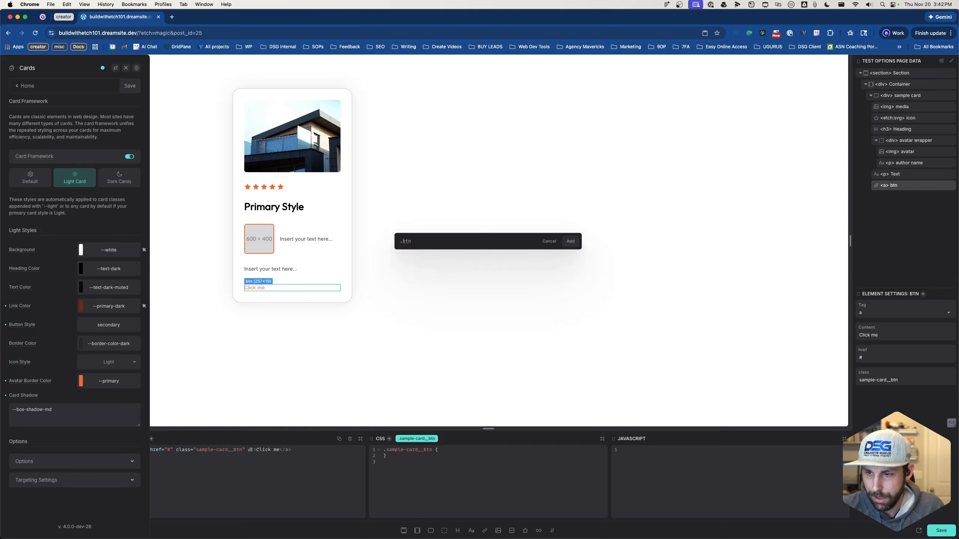
pyautogui.write('card--')
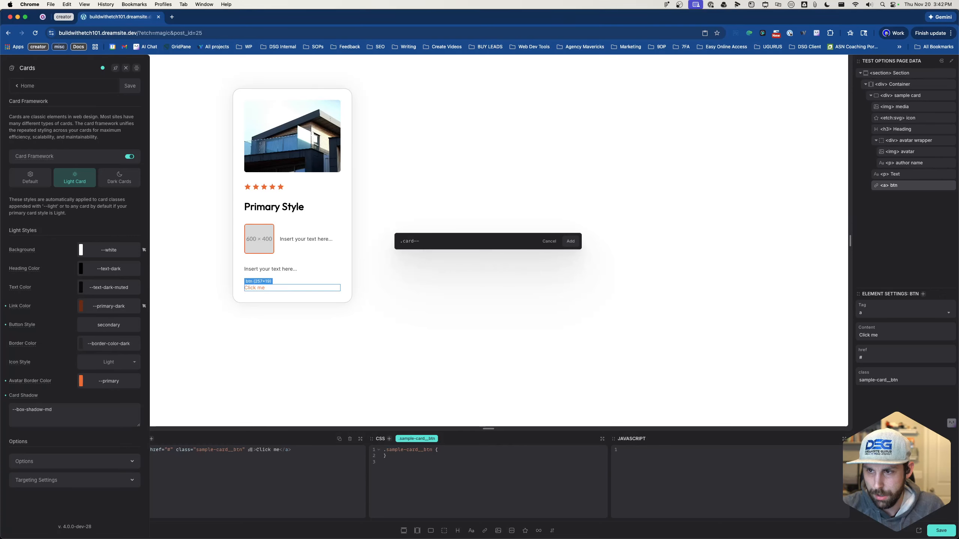
pyautogui.write('btn')
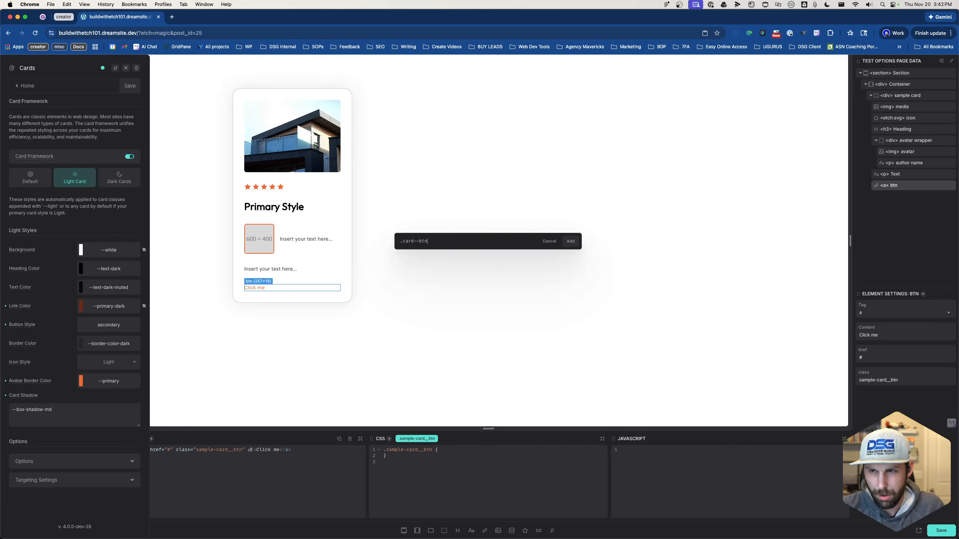
pyautogui.press('BackSpace')
pyautogui.press('BackSpace')
pyautogui.press('BackSpace')
pyautogui.press('BackSpace')
pyautogui.press('BackSpace')
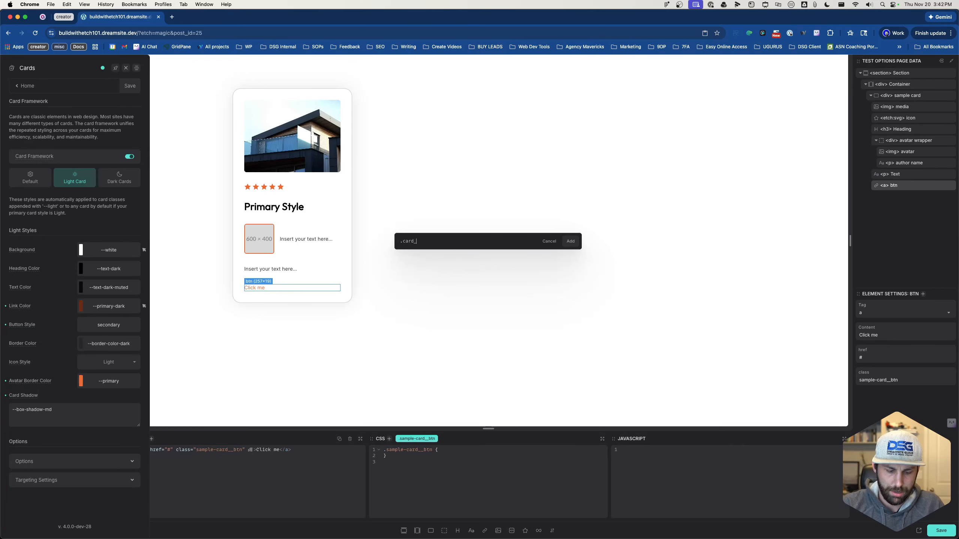
pyautogui.write('_btn')
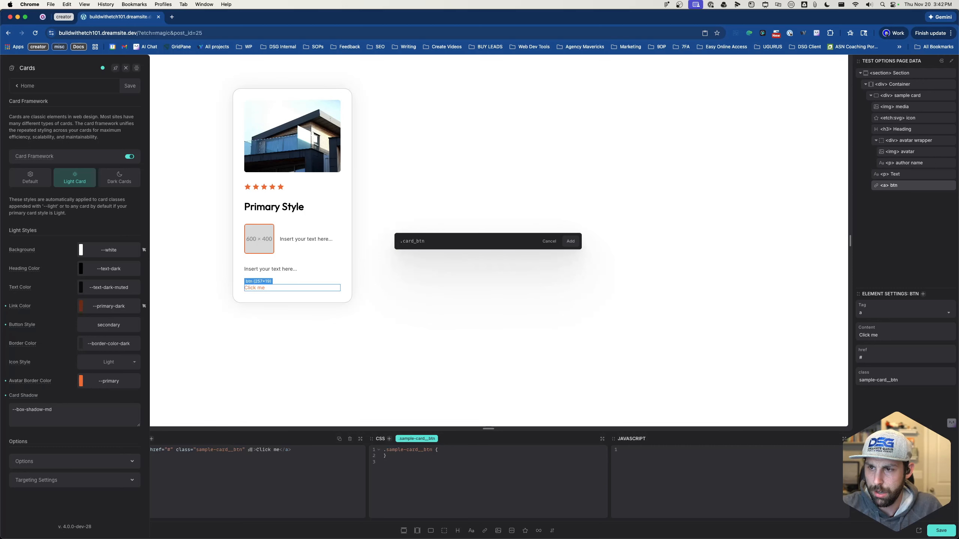
pyautogui.press('BackSpace')
pyautogui.press('BackSpace')
pyautogui.press('BackSpace')
pyautogui.write('_')
pyautogui.write('b')
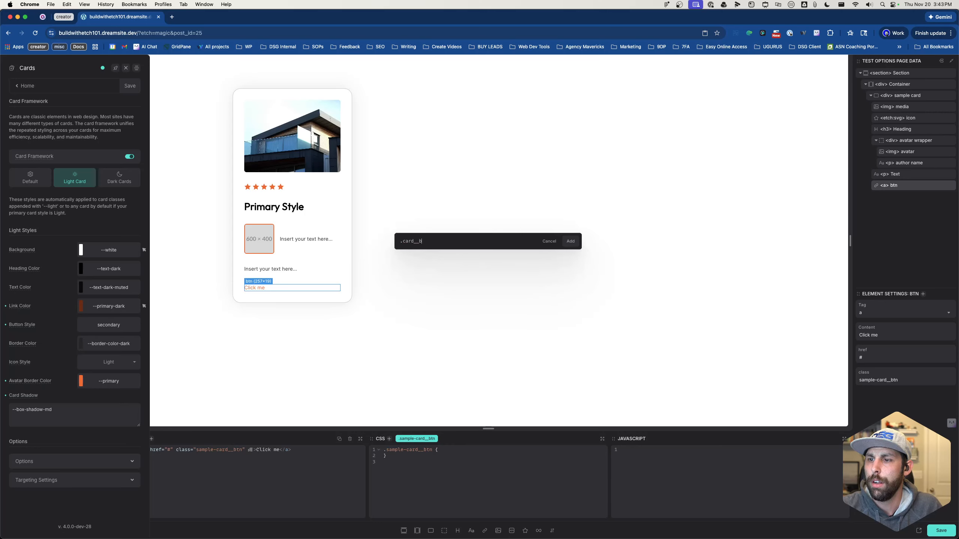
pyautogui.write('rtnn')
pyautogui.press('Return')
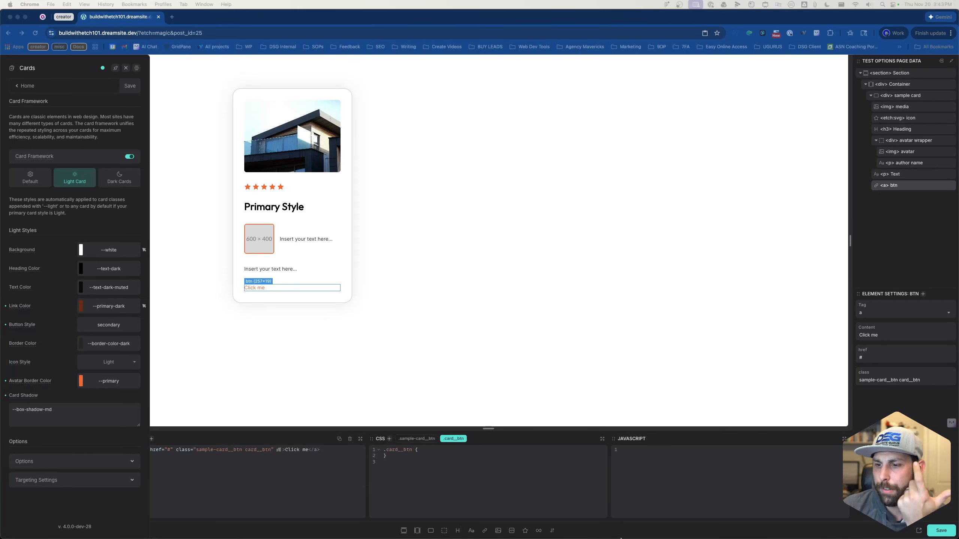
pyautogui.click(464, 440)
pyautogui.click(464, 439)
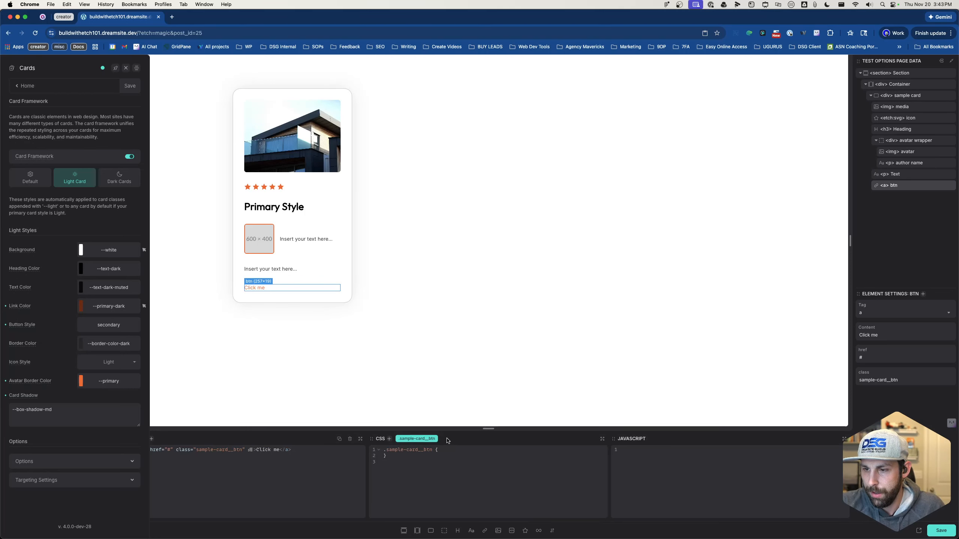
# Step: Replace the "Click me" link's sample-card__btn class with sample-card__link
pyautogui.click(434, 439)
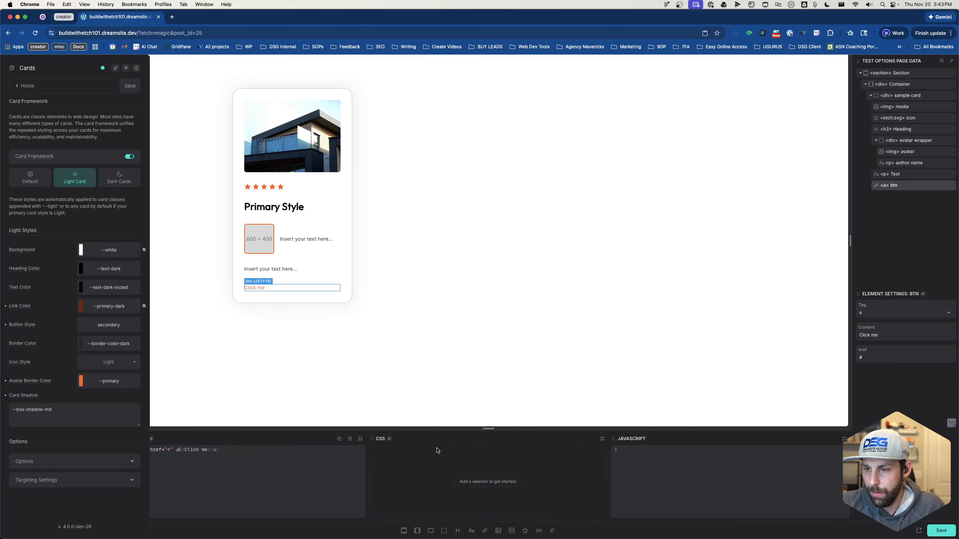
pyautogui.click(477, 485)
pyautogui.write('.')
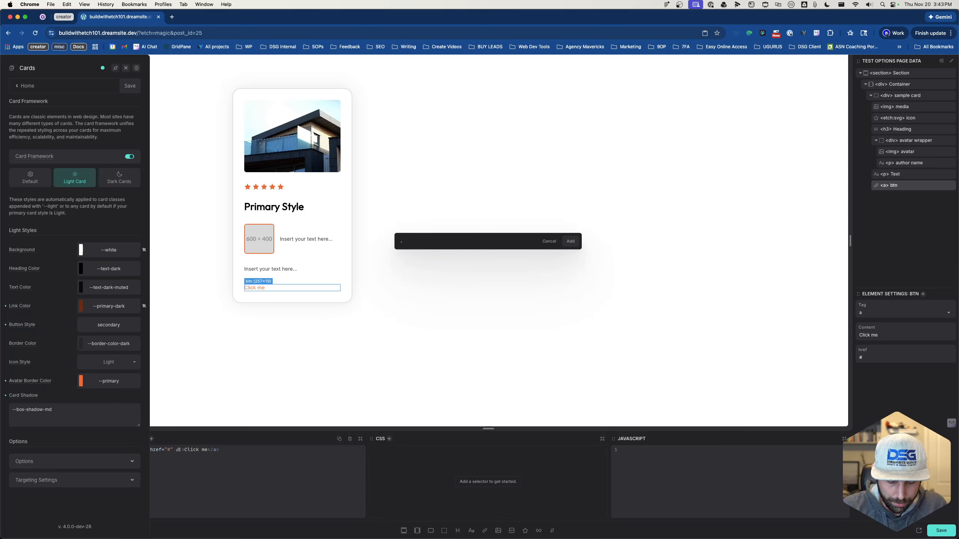
pyautogui.write('sample-card__')
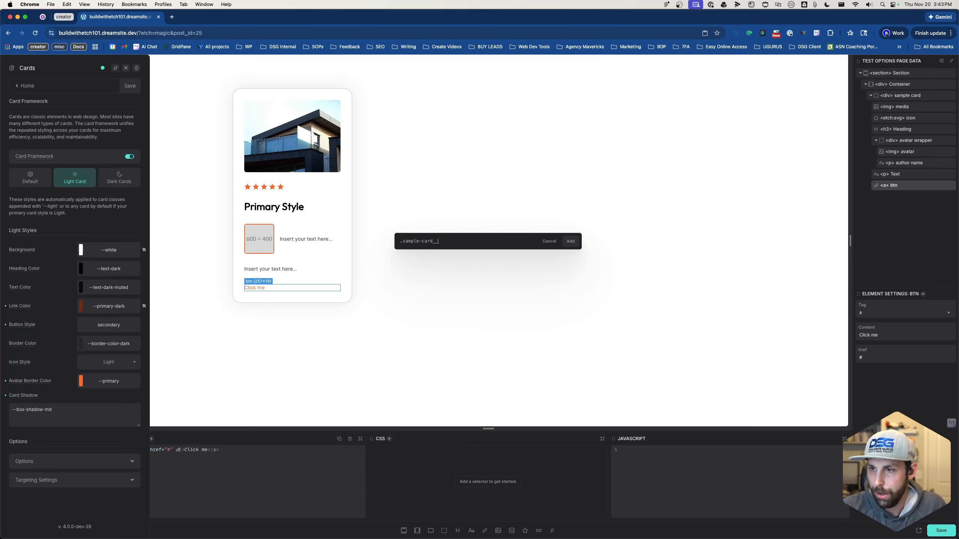
pyautogui.write('link')
pyautogui.press('Return')
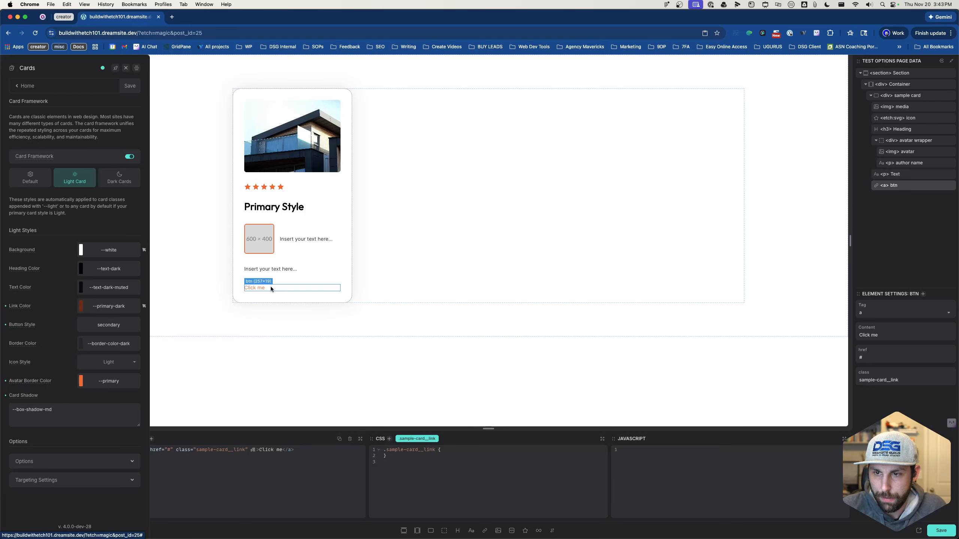
# Step: Replace the "Click me" link's sample-card__link class with btn--sample-card
pyautogui.click(372, 281)
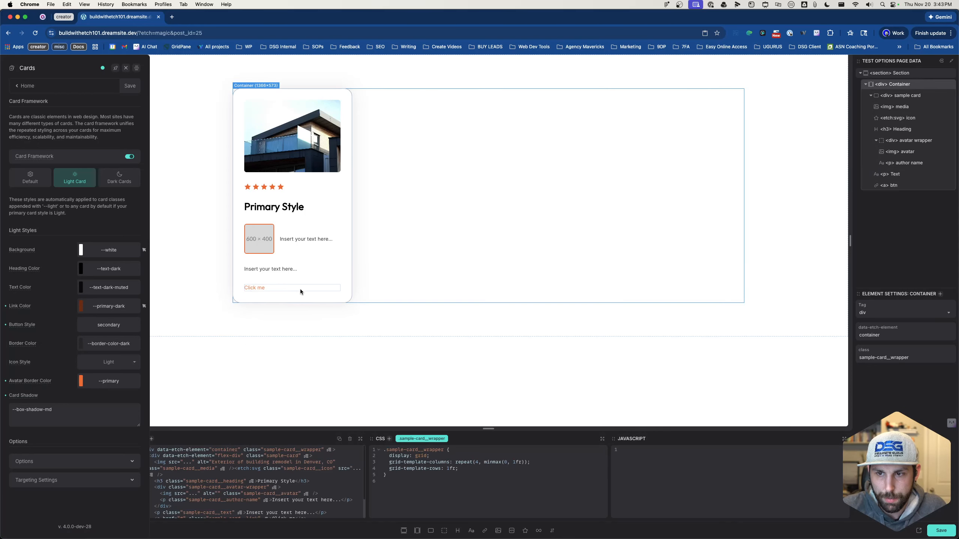
pyautogui.click(250, 287)
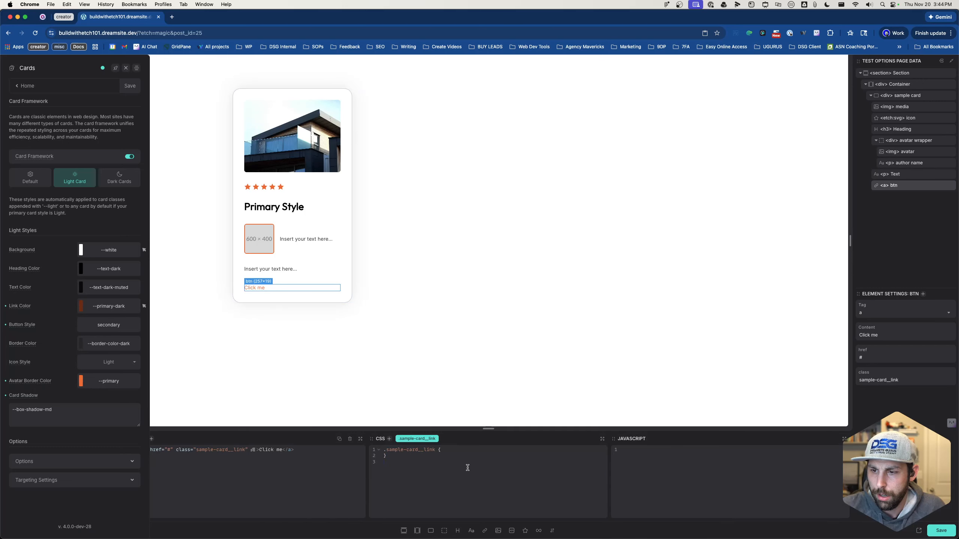
pyautogui.click(435, 440)
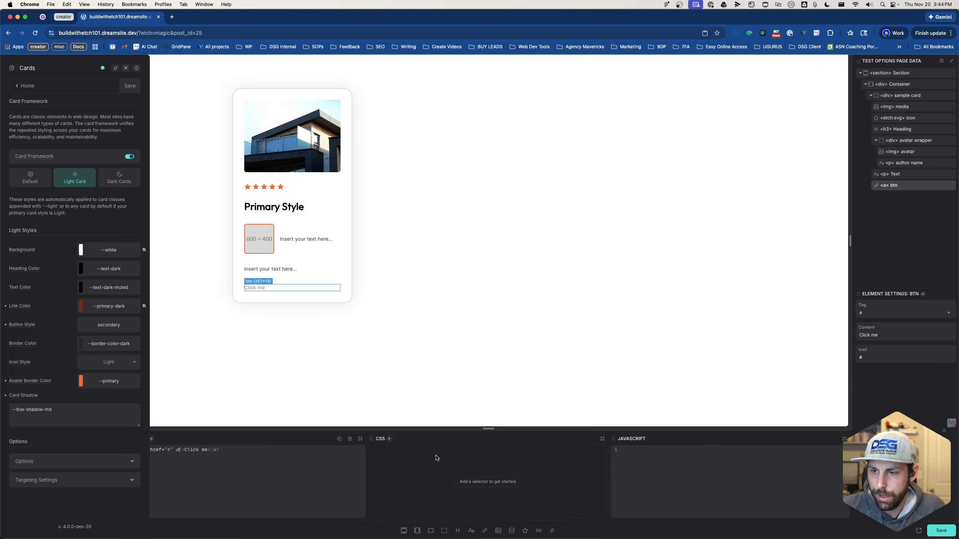
pyautogui.click(505, 483)
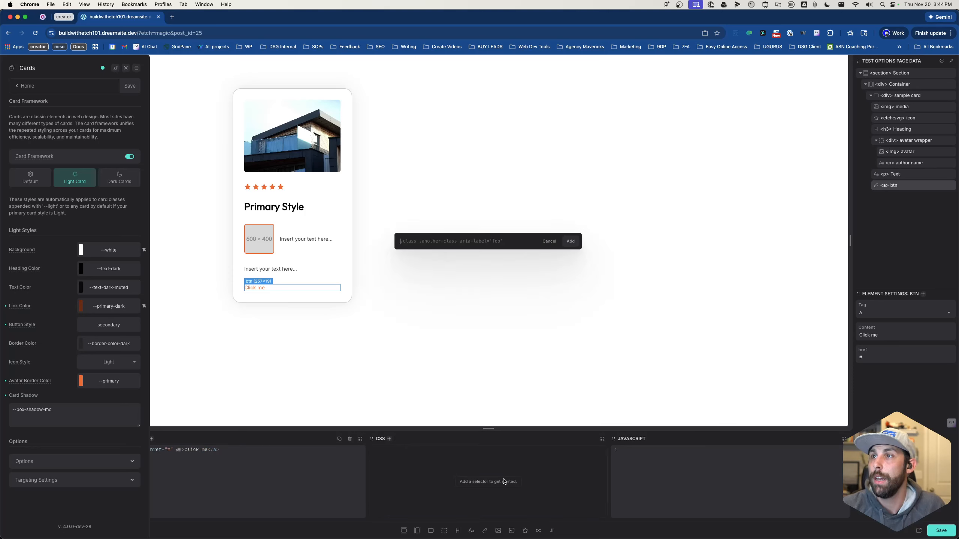
pyautogui.write('.btn')
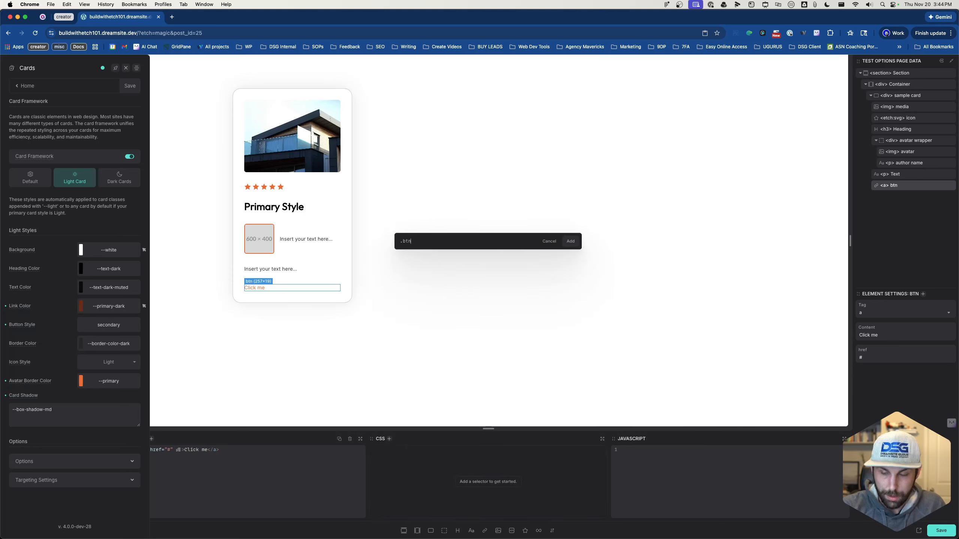
pyautogui.write('--sa')
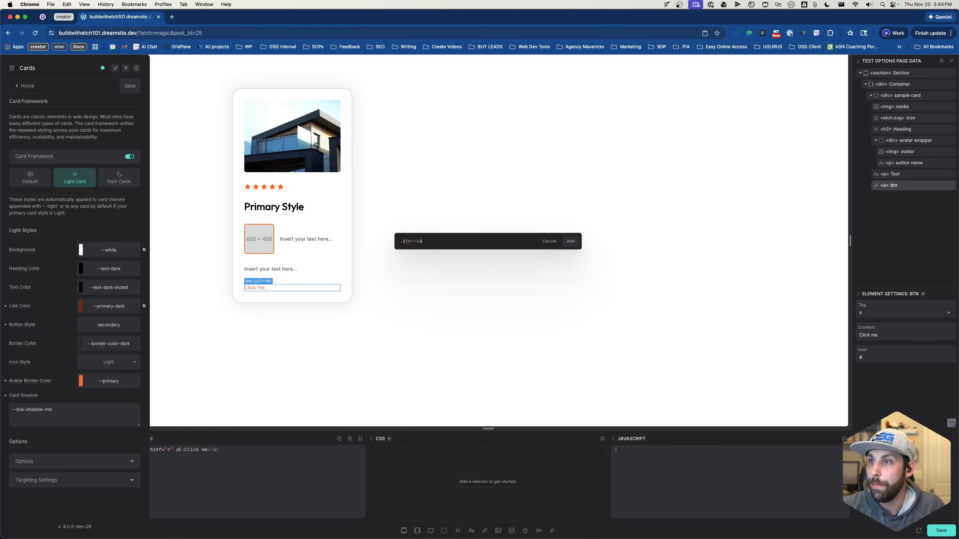
pyautogui.write('mple-card')
pyautogui.press('Return')
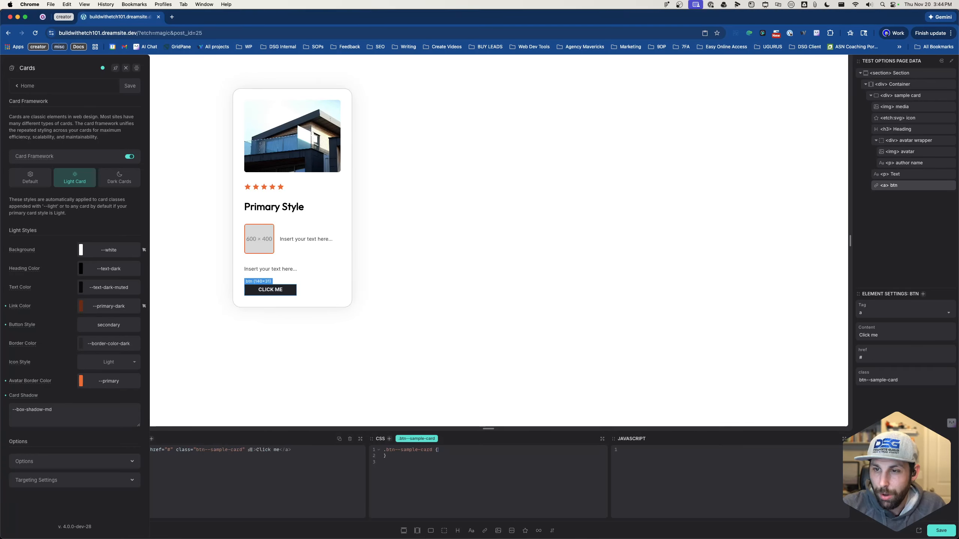
pyautogui.click(446, 484)
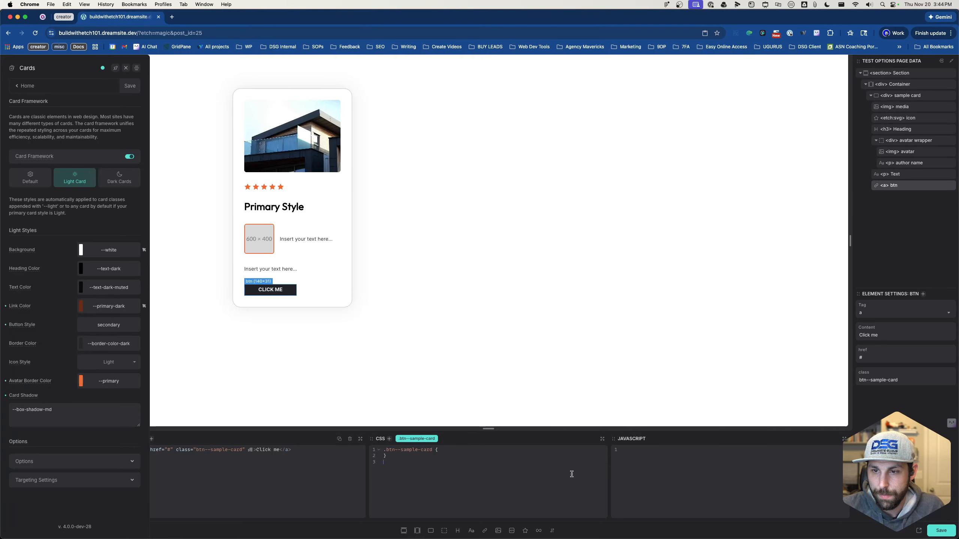
# Step: Set the light card's Button Style to primary and save the card framework settings
pyautogui.click(114, 324)
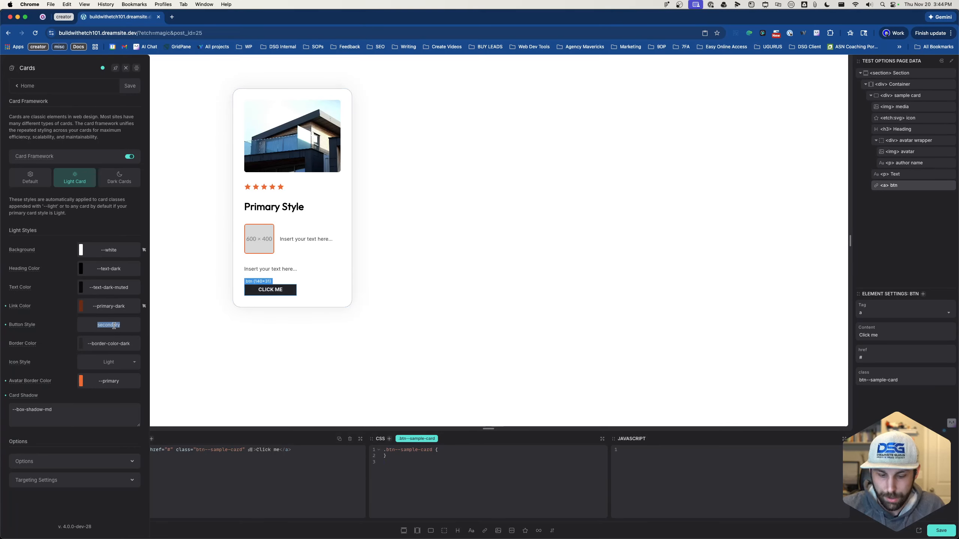
pyautogui.write('primary')
pyautogui.press('Tab')
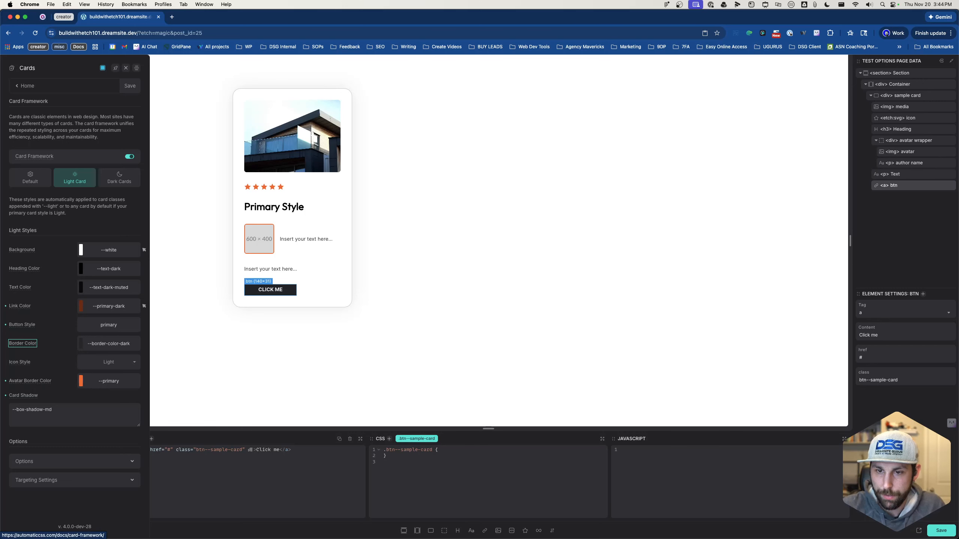
pyautogui.click(130, 85)
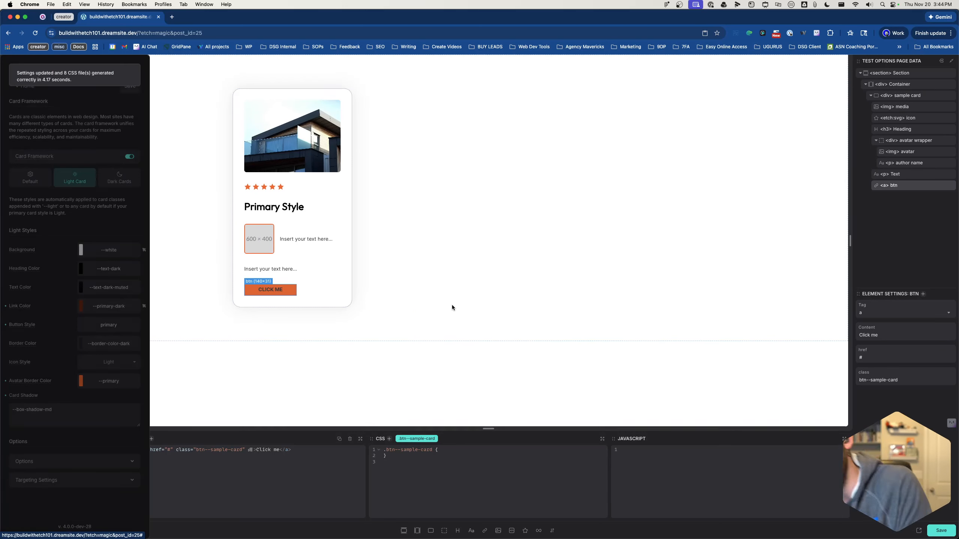
# Step: Return the light card's Button Style to secondary and save the card framework settings
pyautogui.doubleClick(108, 325)
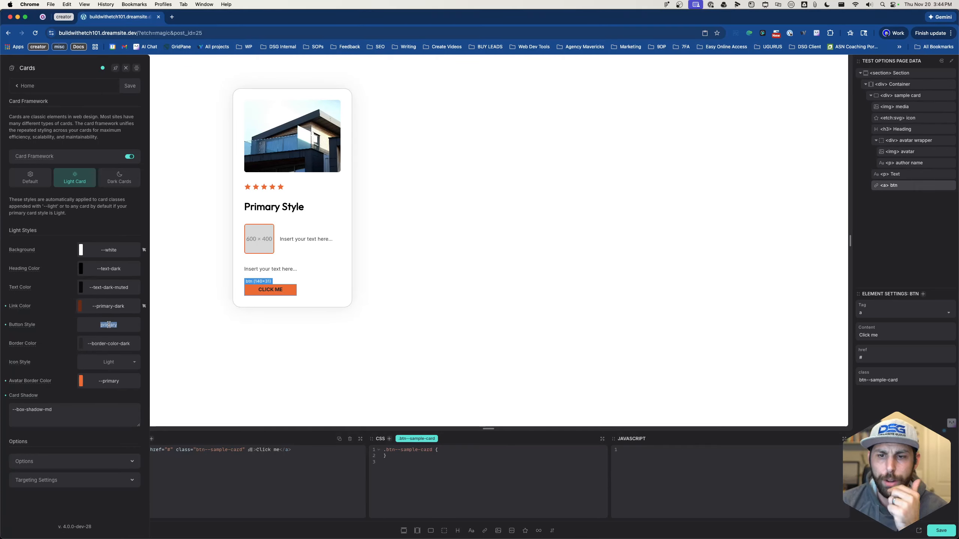
pyautogui.write('secondary')
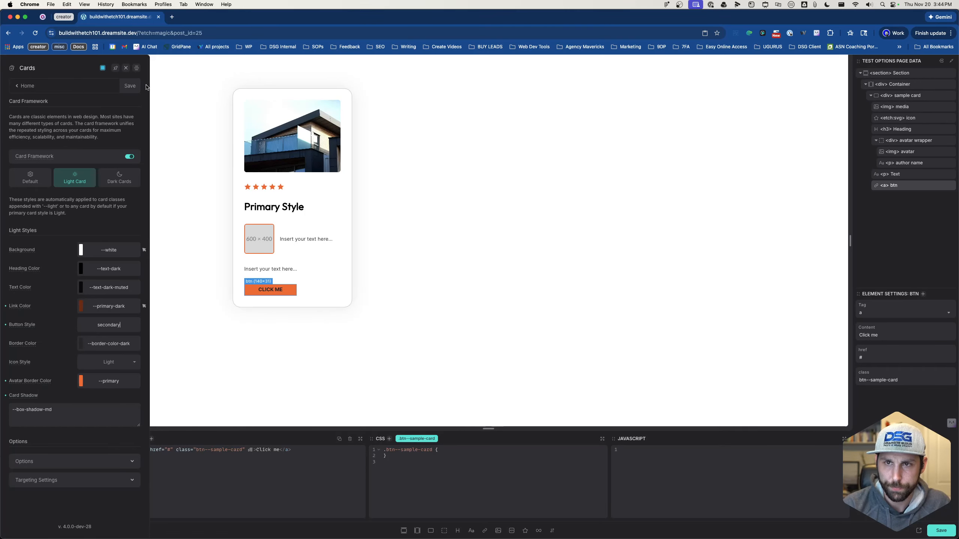
pyautogui.click(129, 86)
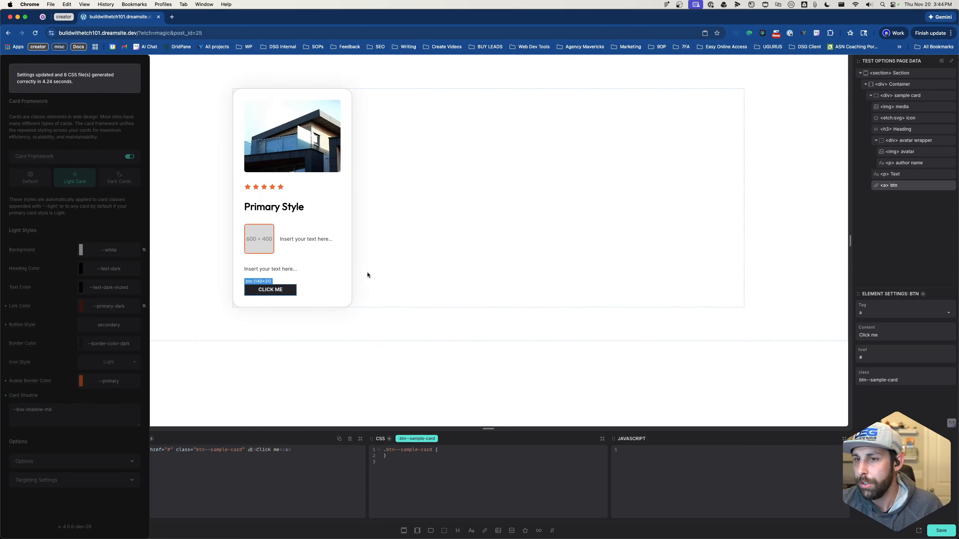
# Step: Duplicate the sample card three times to fill the four-column grid
pyautogui.click(596, 223)
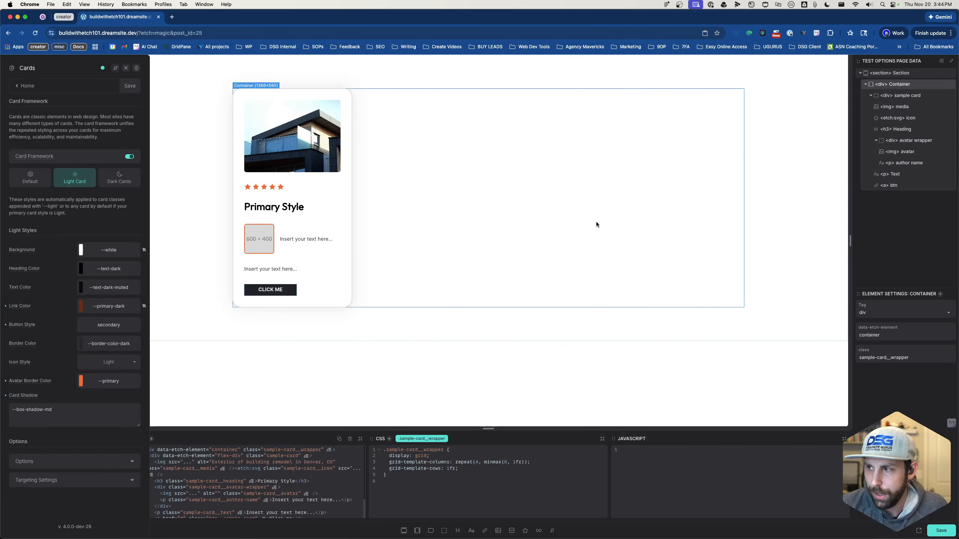
pyautogui.click(901, 95)
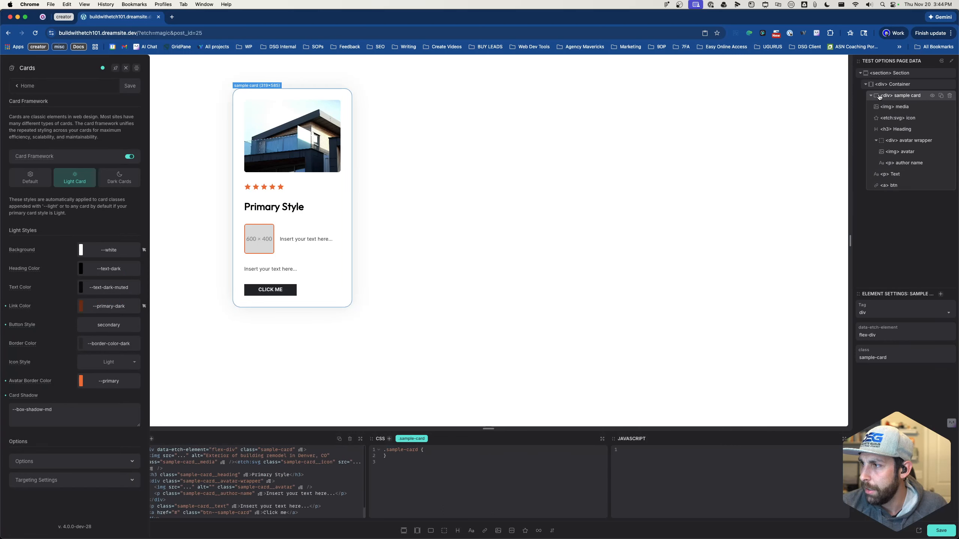
pyautogui.click(940, 95)
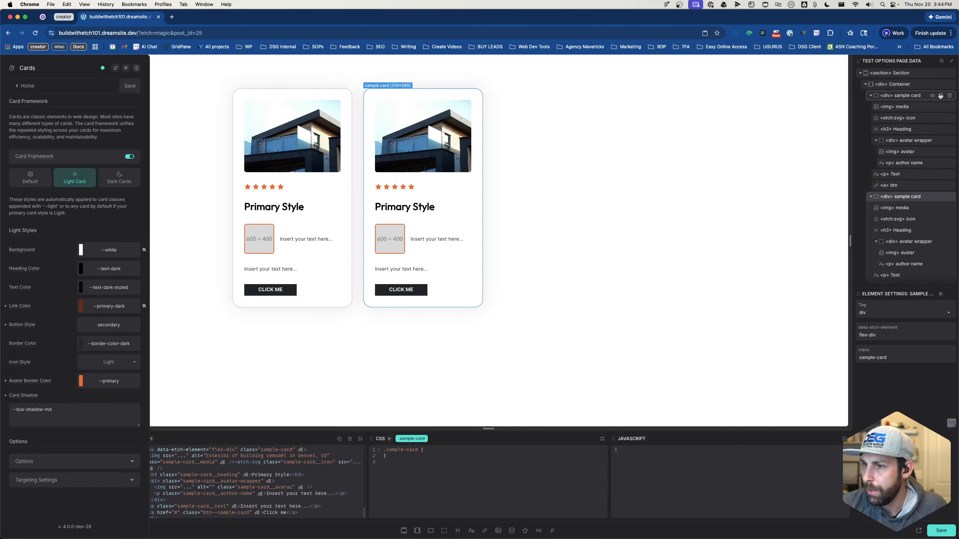
pyautogui.click(941, 96)
pyautogui.click(941, 95)
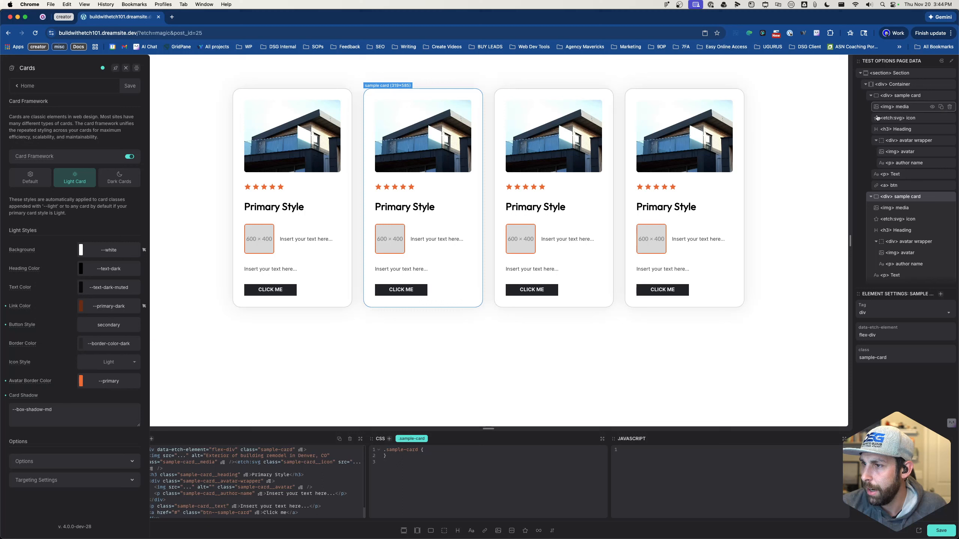
# Step: Try the class sample-card--alt on the second card's heading and remove it again
pyautogui.click(432, 204)
pyautogui.tripleClick(431, 204)
pyautogui.click(483, 461)
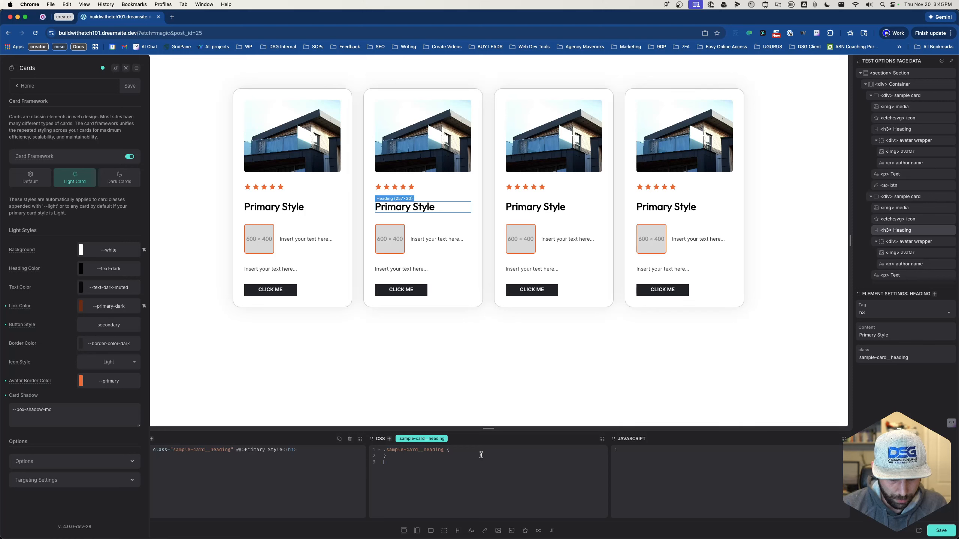
pyautogui.press('super+k')
pyautogui.write('.')
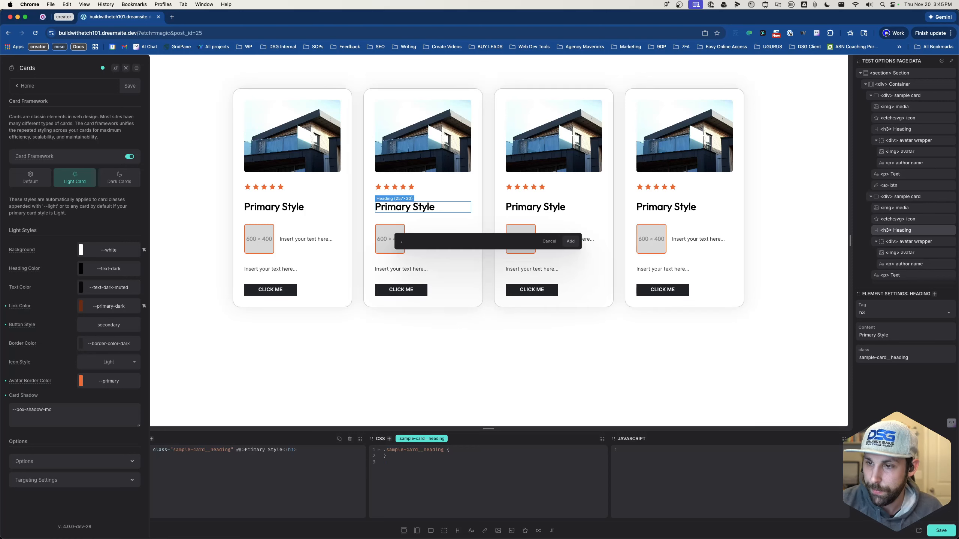
pyautogui.write('sample-card--alt')
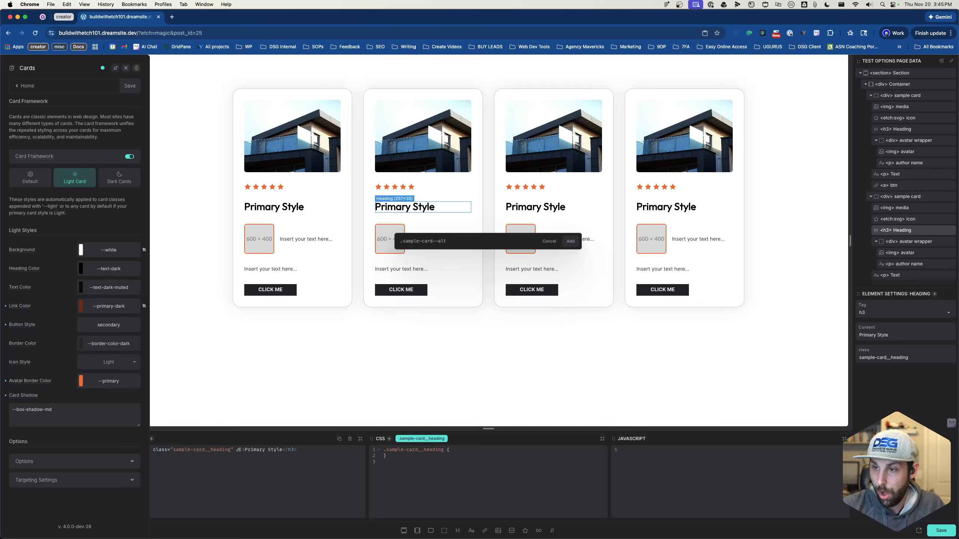
pyautogui.press('Return')
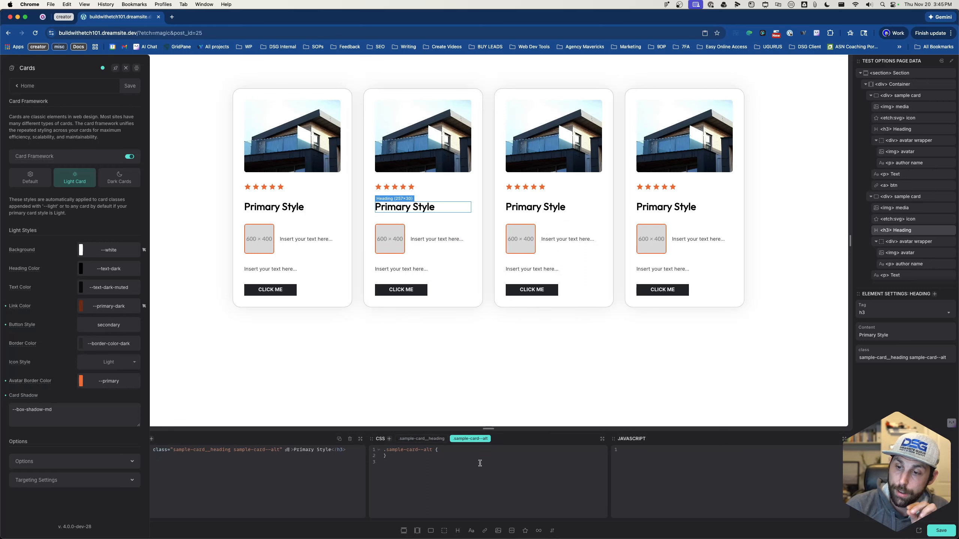
pyautogui.click(488, 442)
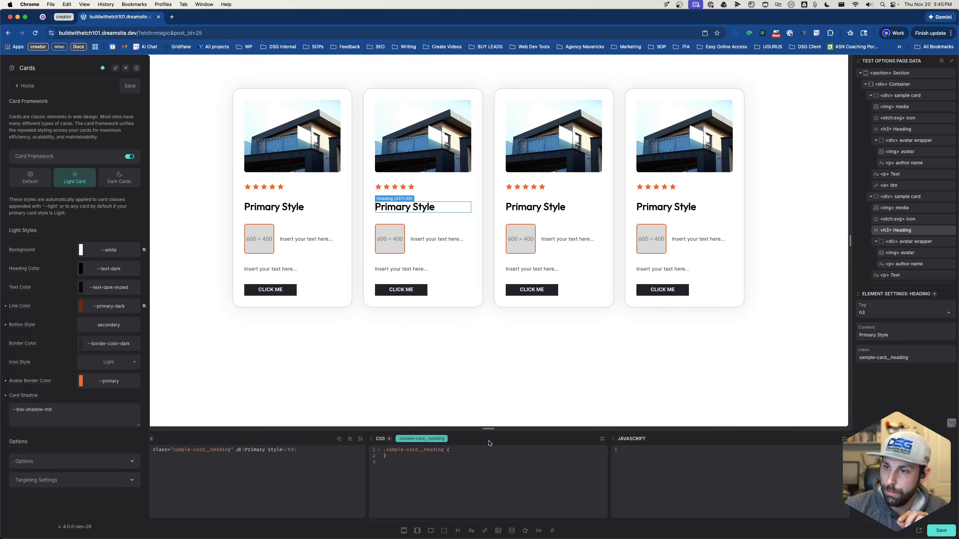
# Step: Collapse all four sample cards in the page's element structure
pyautogui.click(464, 90)
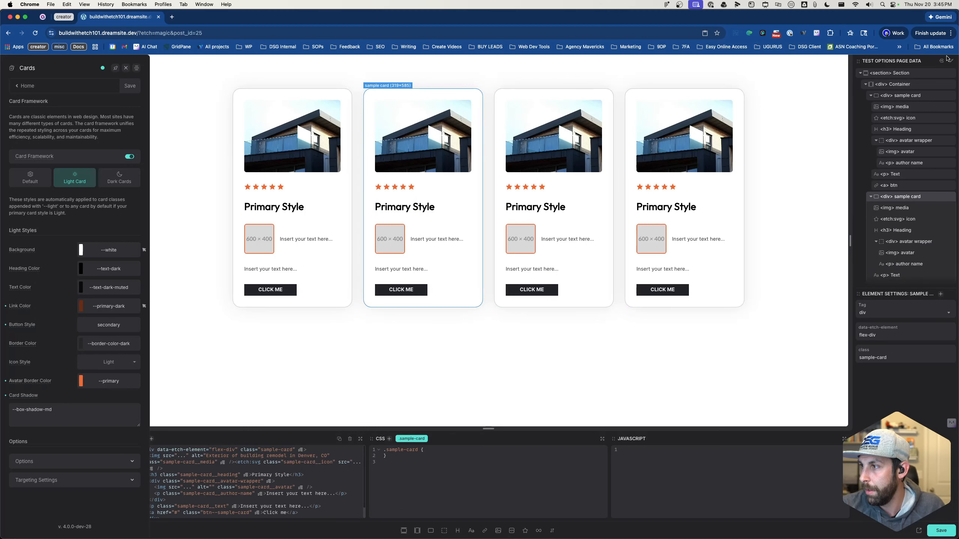
pyautogui.click(860, 73)
pyautogui.click(860, 73)
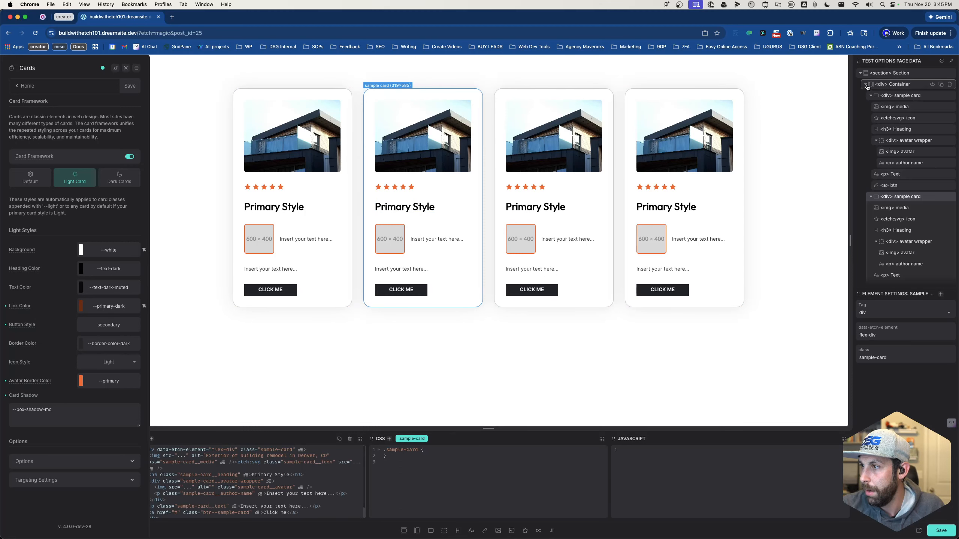
pyautogui.click(870, 197)
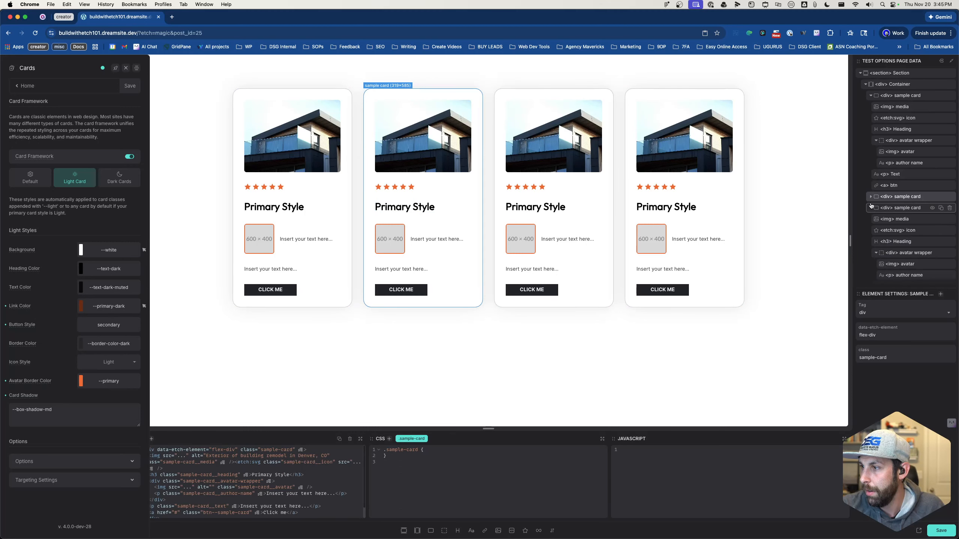
pyautogui.click(871, 209)
pyautogui.click(871, 219)
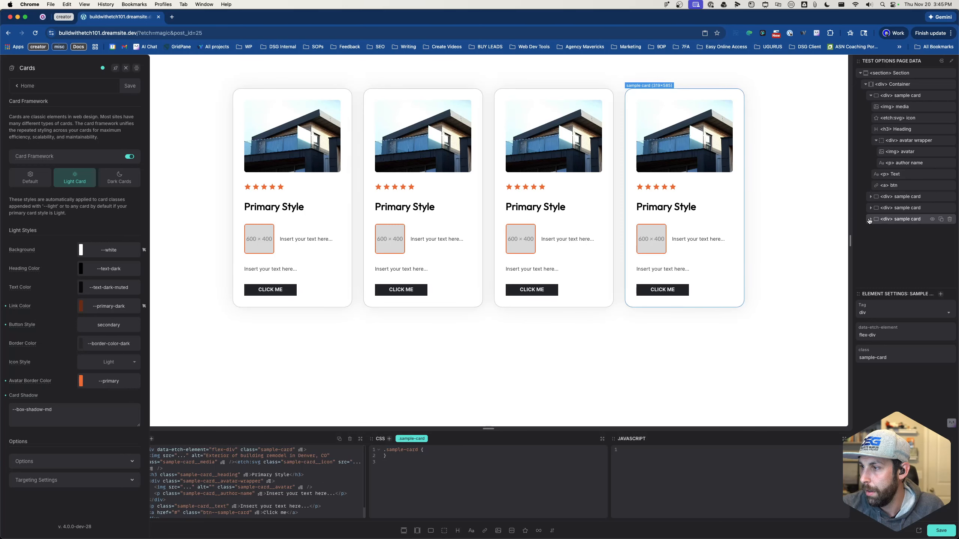
pyautogui.click(870, 95)
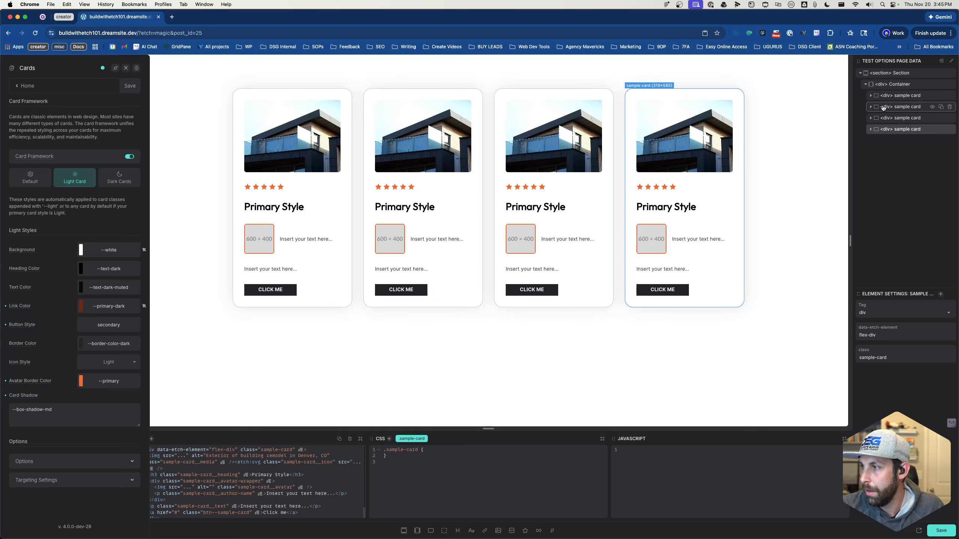
# Step: Add the modifier class sample-card--alt to the second sample card's div
pyautogui.click(870, 106)
pyautogui.press('super+period')
pyautogui.write('.')
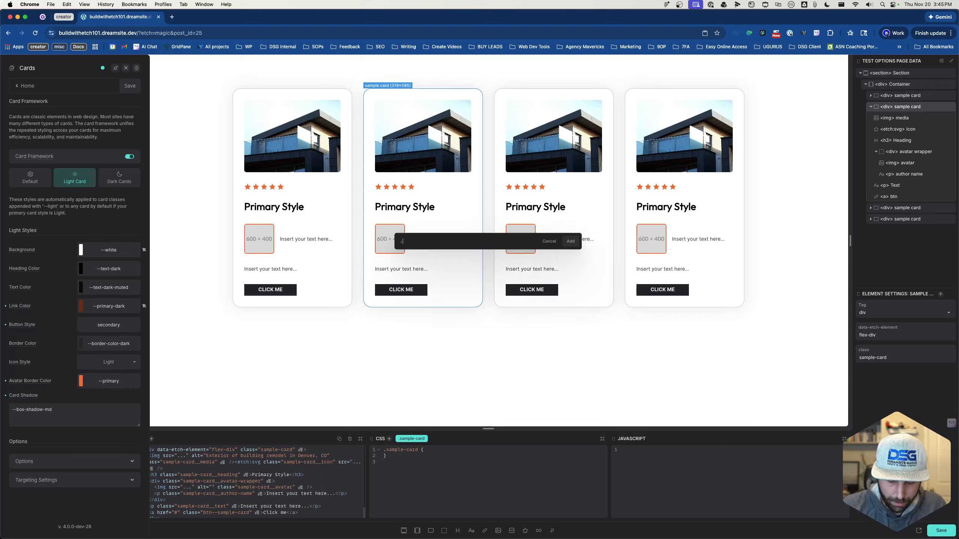
pyautogui.write('sample')
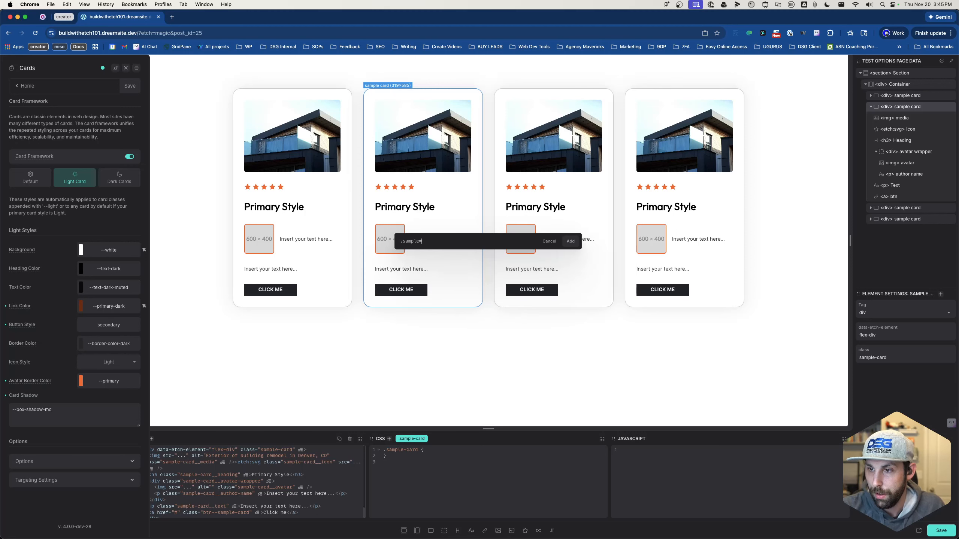
pyautogui.write('-card-')
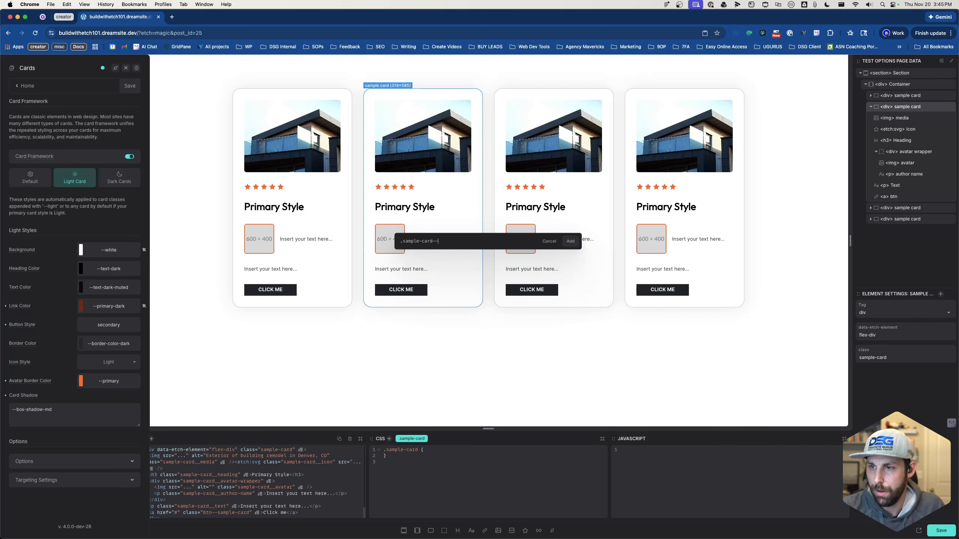
pyautogui.write('-alt')
pyautogui.press('Return')
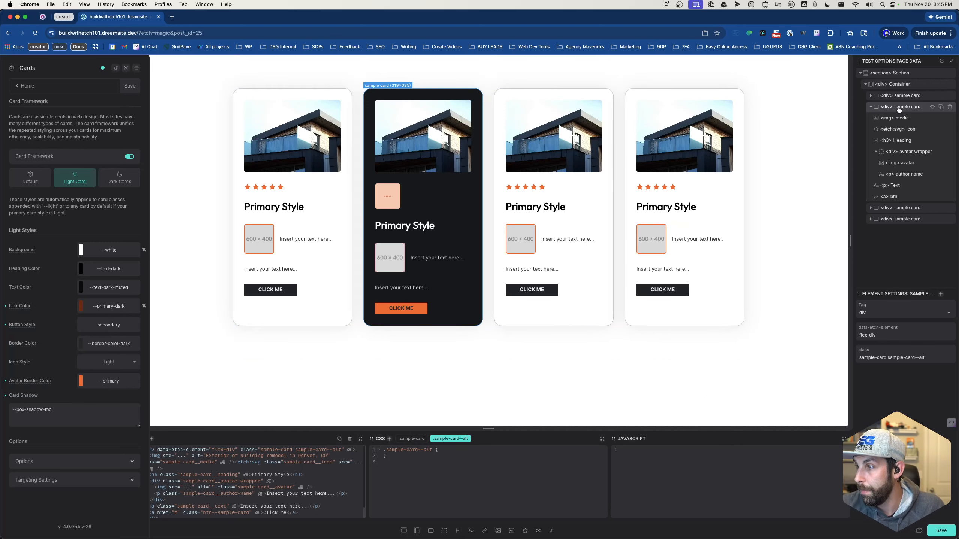
pyautogui.press('Return')
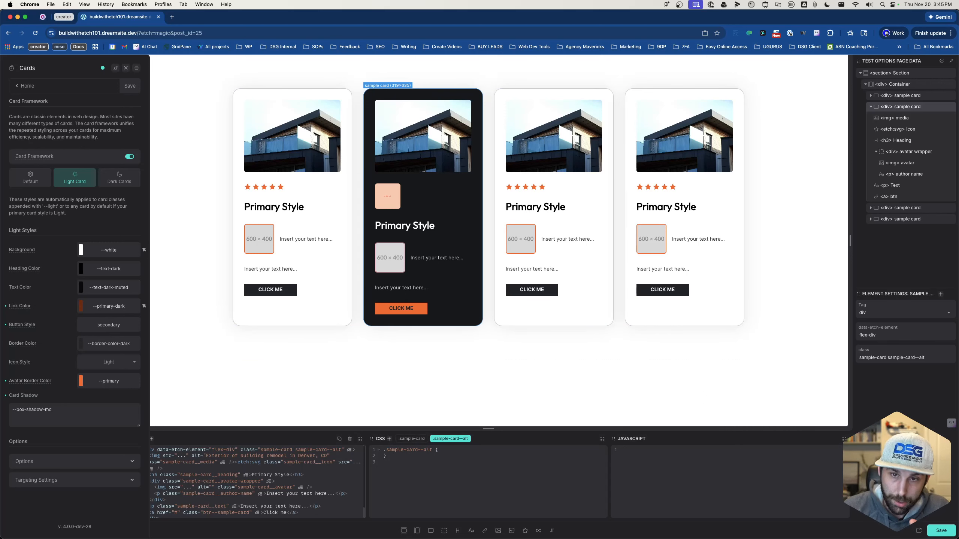
# Step: Examine the Primary Card Style option in the default card settings and select the third sample card
pyautogui.click(38, 184)
pyautogui.click(72, 397)
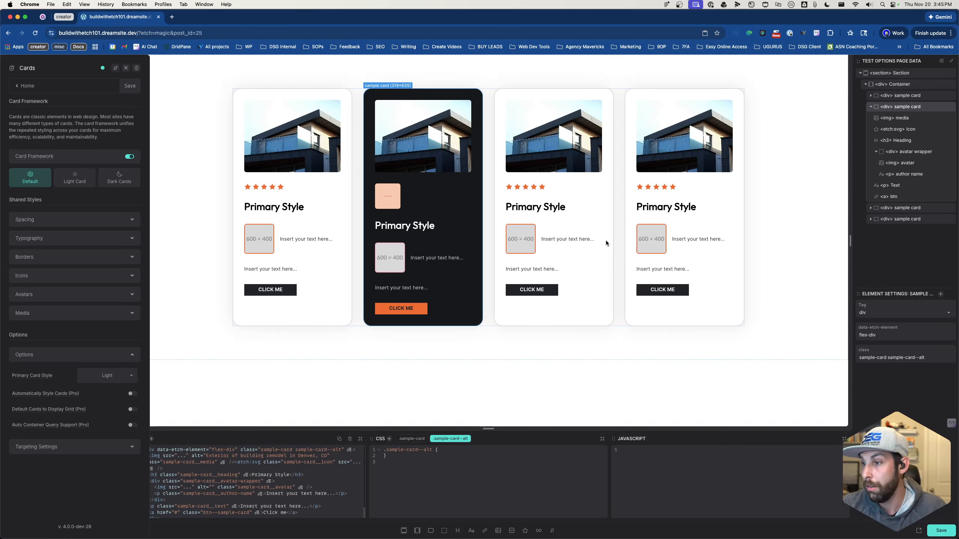
pyautogui.click(607, 255)
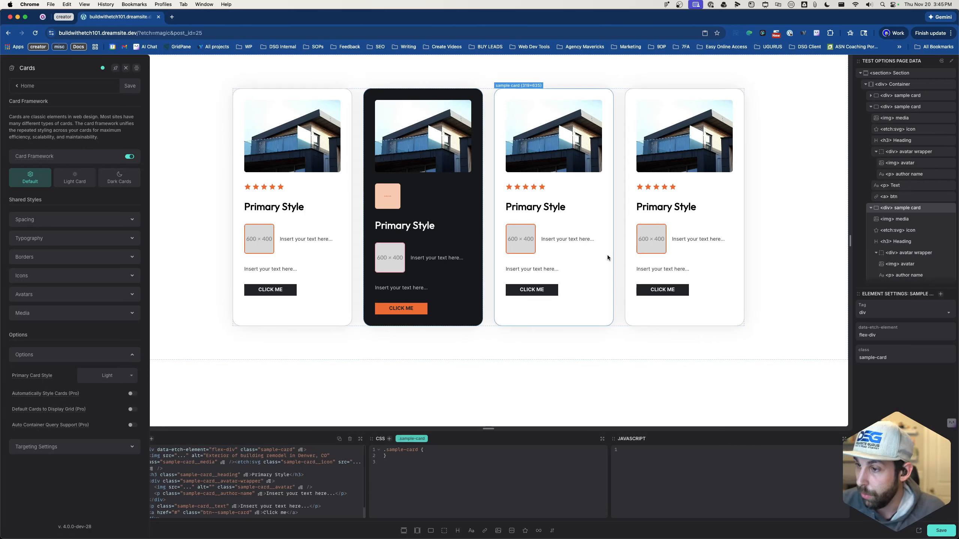
# Step: Add the modifier class sample-card--dark to the third sample card's div
pyautogui.click(870, 209)
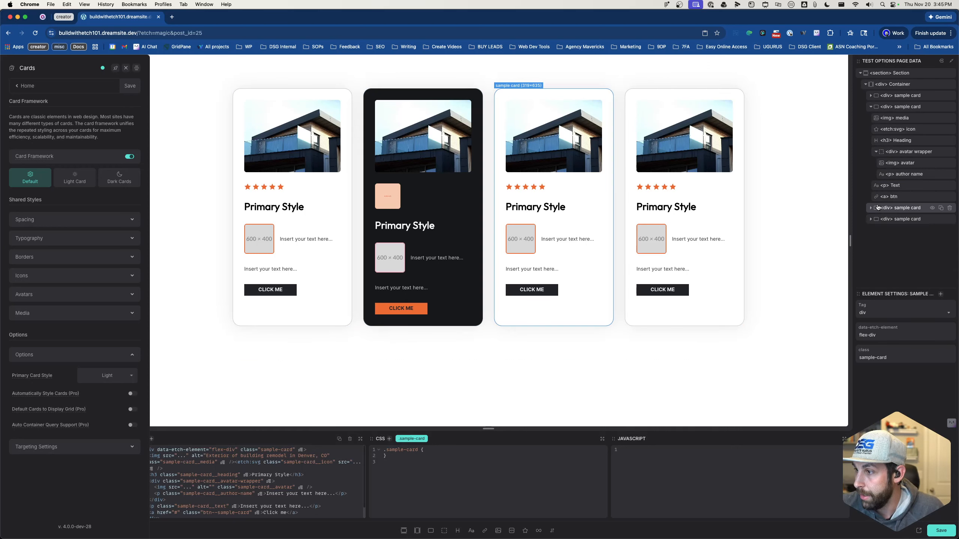
pyautogui.click(901, 210)
pyautogui.click(486, 481)
pyautogui.press('super+Return')
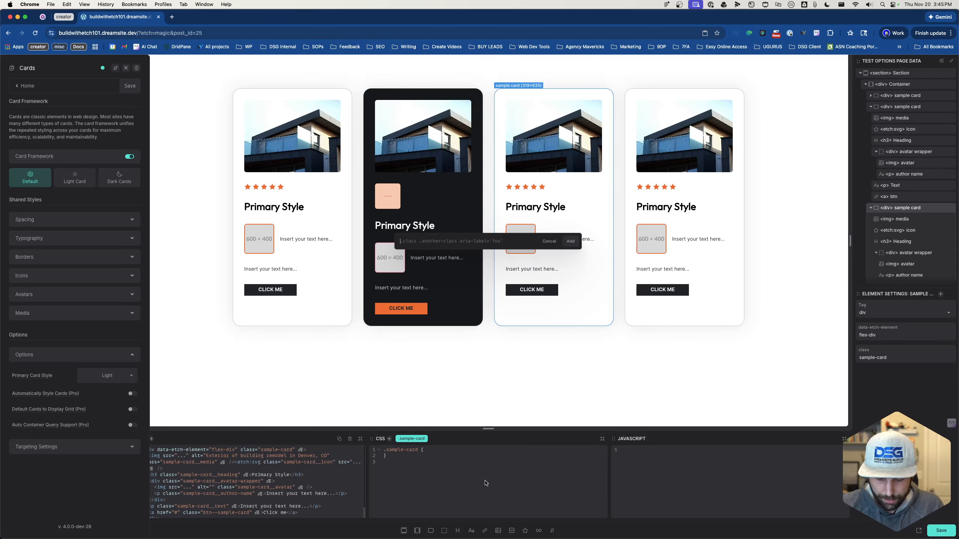
pyautogui.write('.sample')
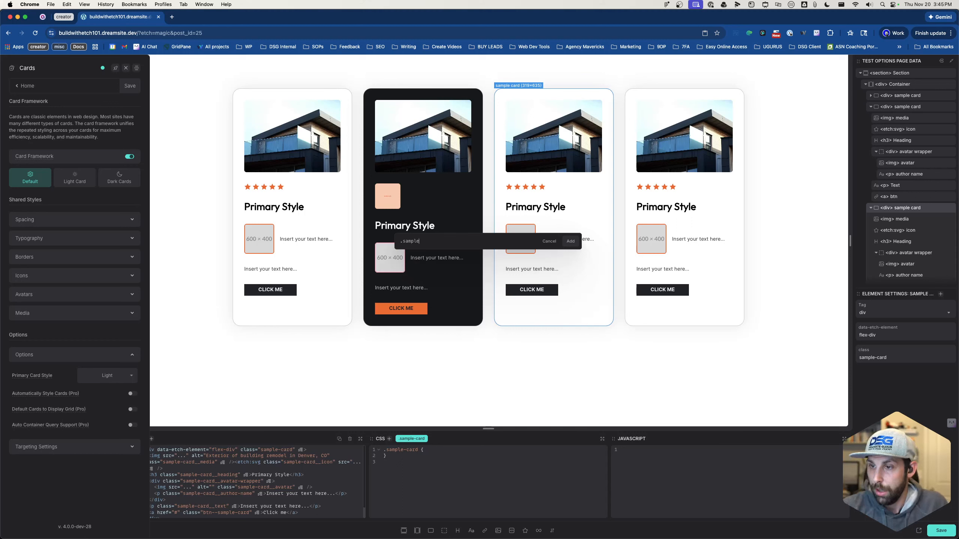
pyautogui.write('-card--da')
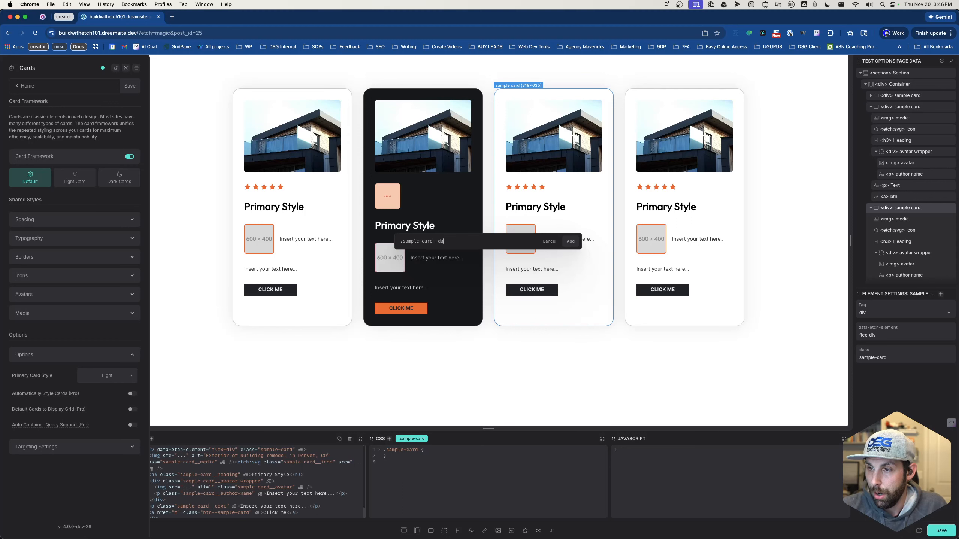
pyautogui.press('BackSpace')
pyautogui.press('BackSpace')
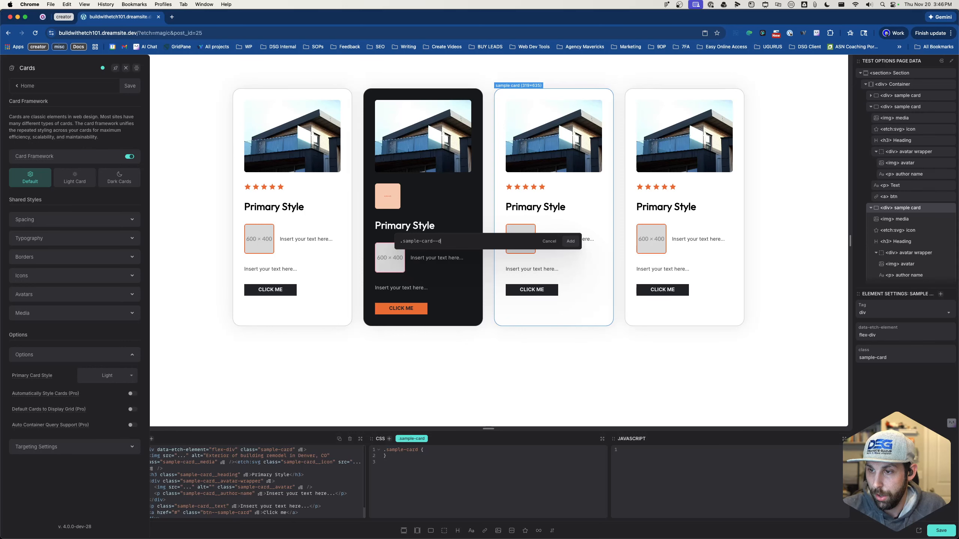
pyautogui.write('rk')
pyautogui.press('Return')
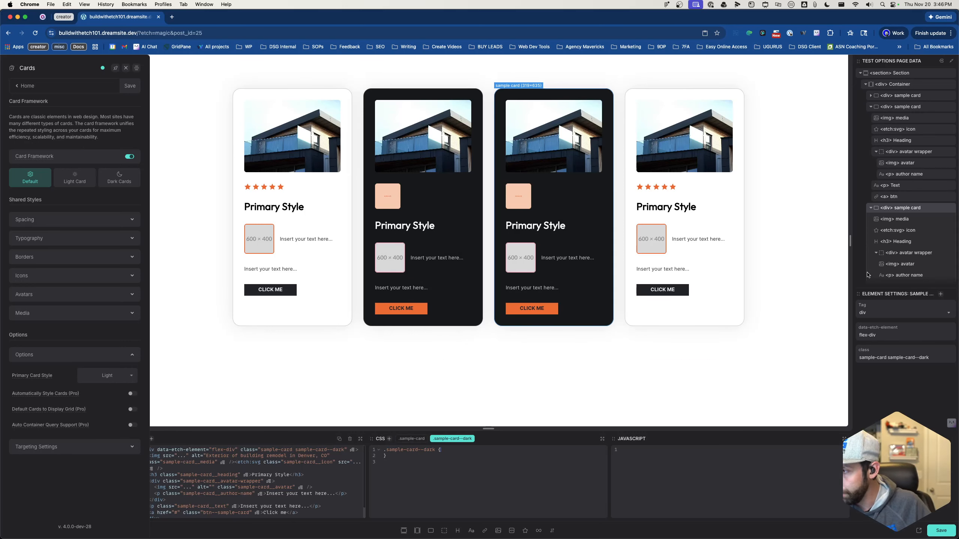
# Step: Add the modifier class sample-card--light to the fourth sample card's div
pyautogui.click(872, 209)
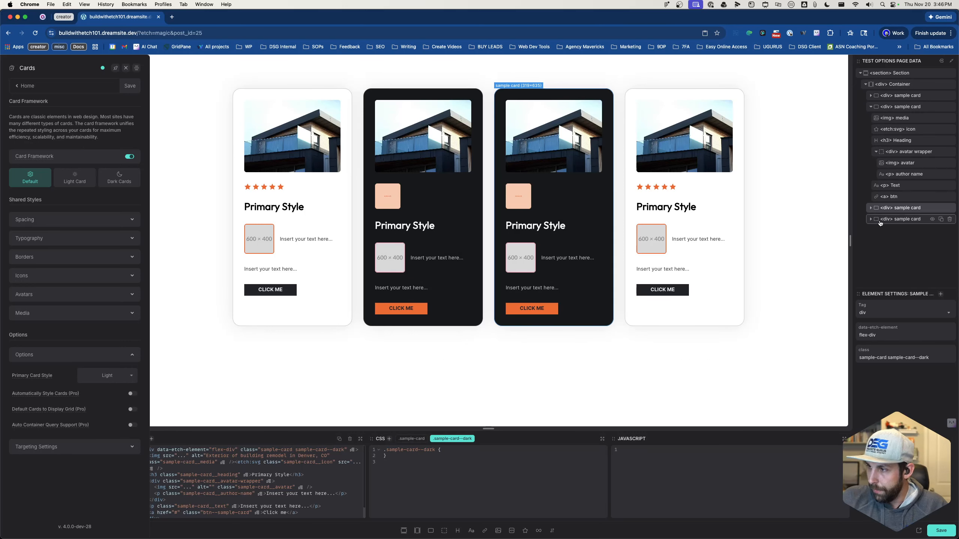
pyautogui.click(880, 220)
pyautogui.press('super+period')
pyautogui.write('.sam')
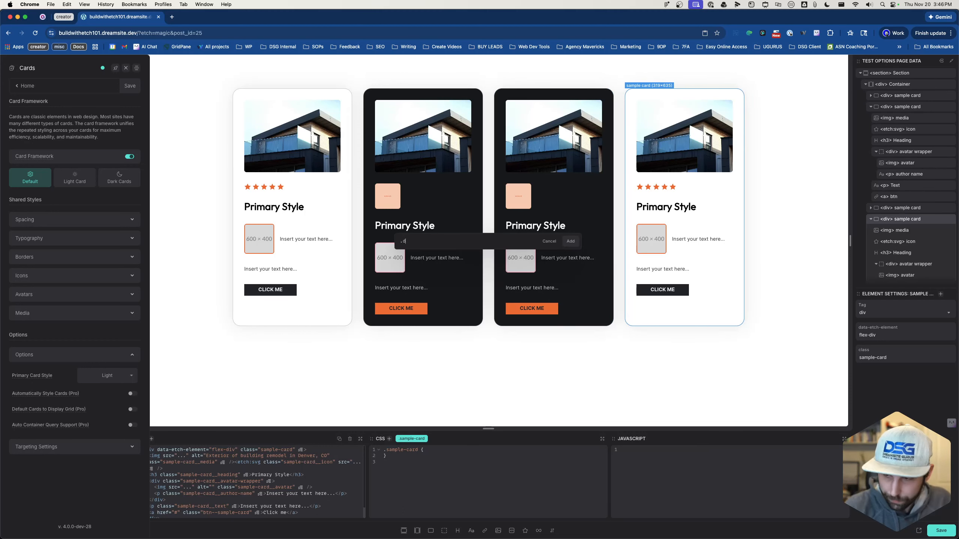
pyautogui.write('ple-card--light')
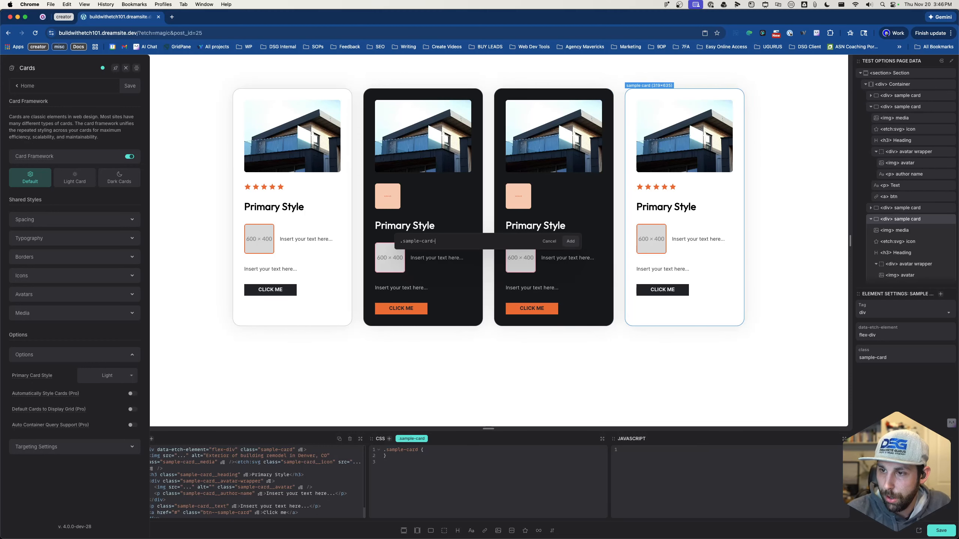
pyautogui.press('Return')
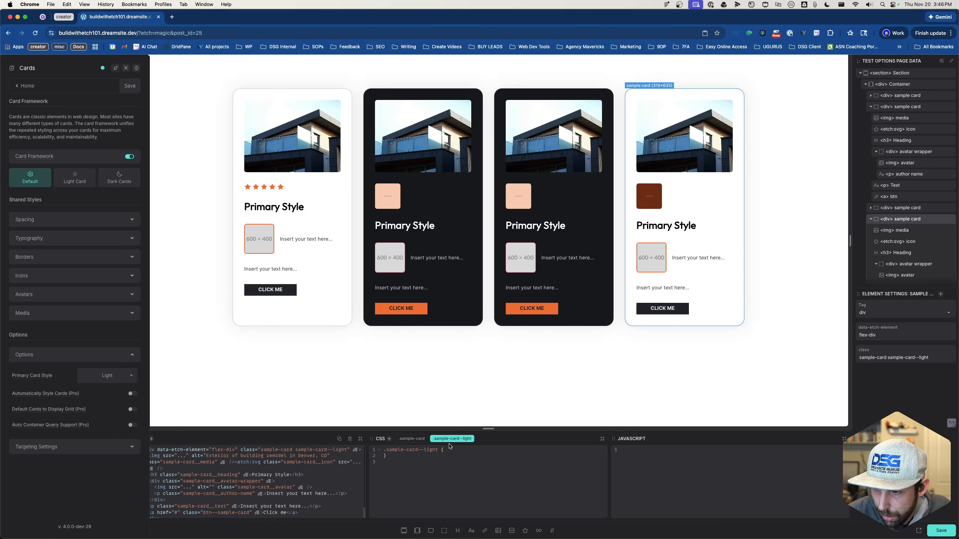
# Step: Change the headings of the third, fourth and second sample cards to Dark, Light and Alt respectively
pyautogui.click(582, 312)
pyautogui.doubleClick(539, 229)
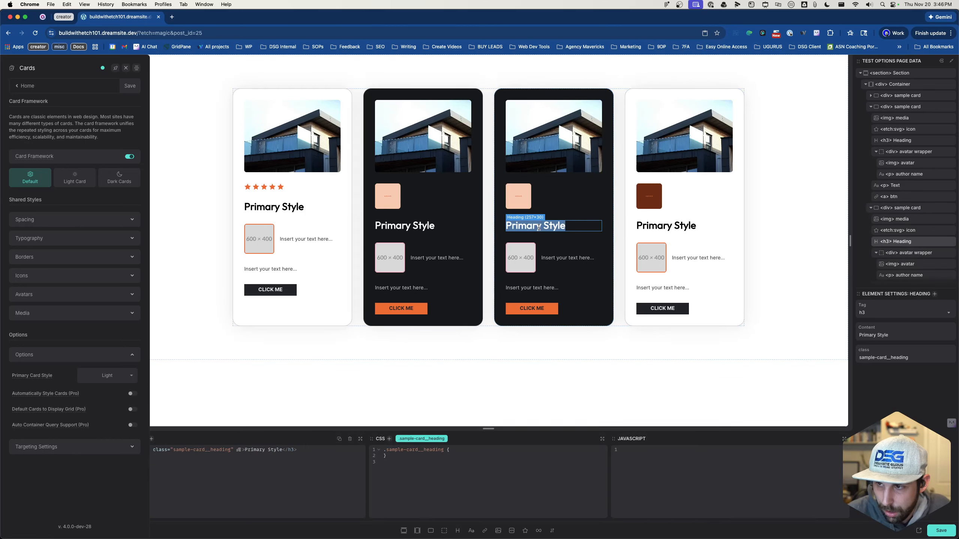
pyautogui.write('Dark')
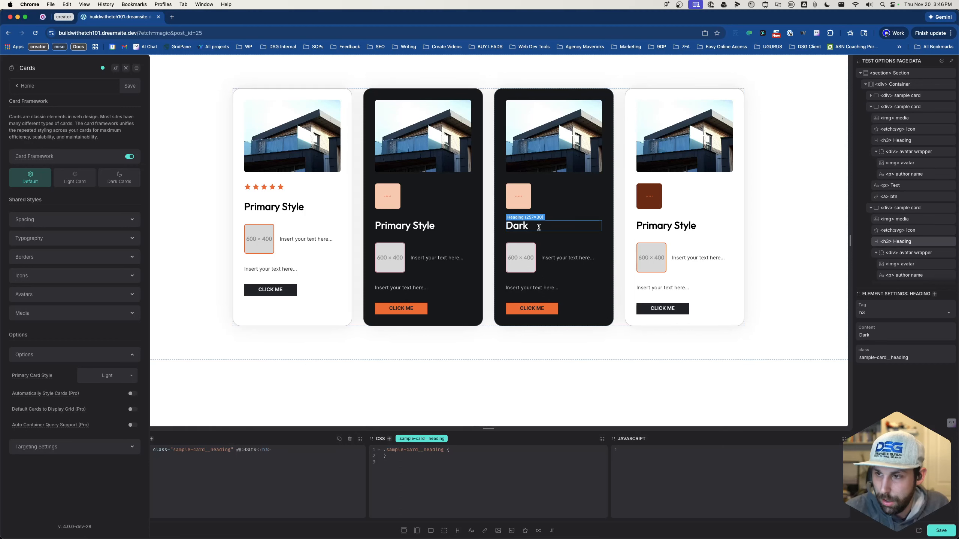
pyautogui.doubleClick(676, 226)
pyautogui.write('Light')
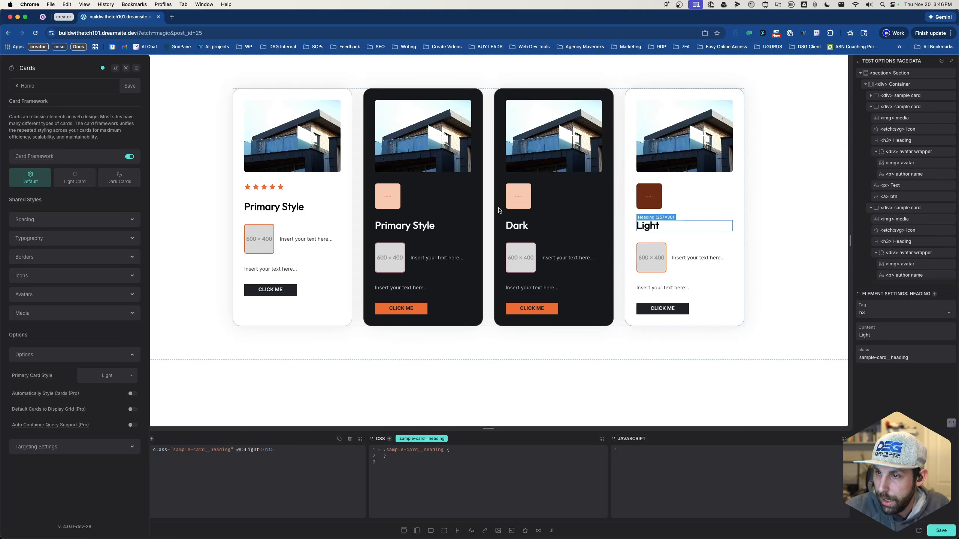
pyautogui.doubleClick(394, 227)
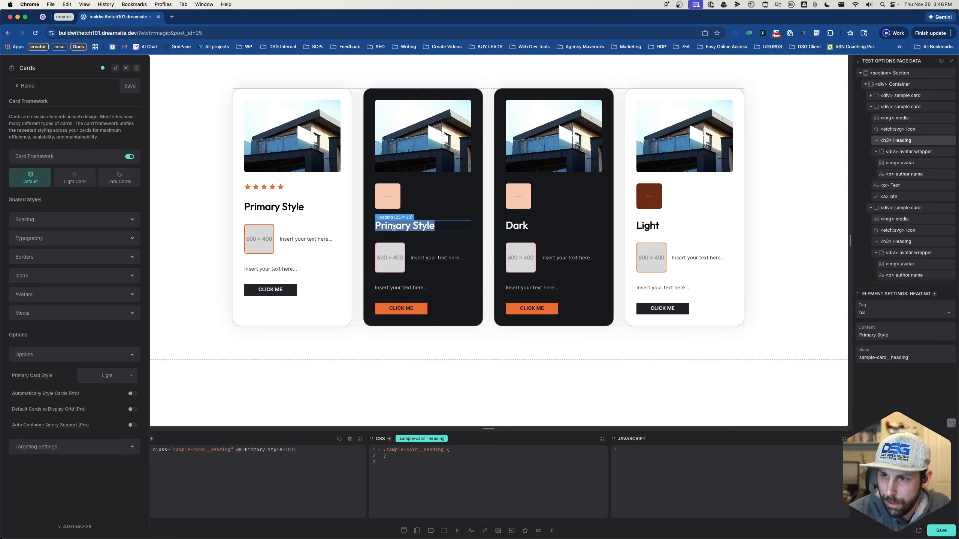
pyautogui.write('Alt')
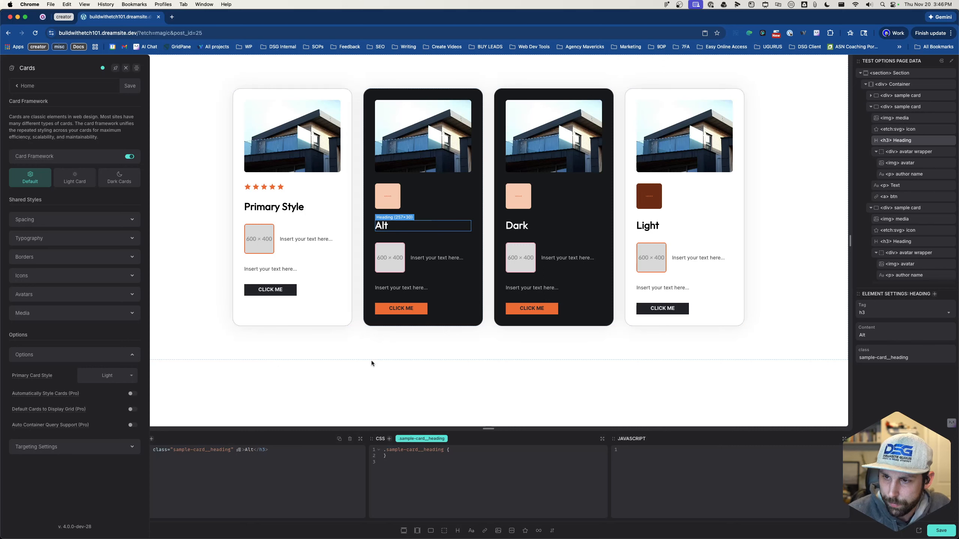
pyautogui.click(407, 348)
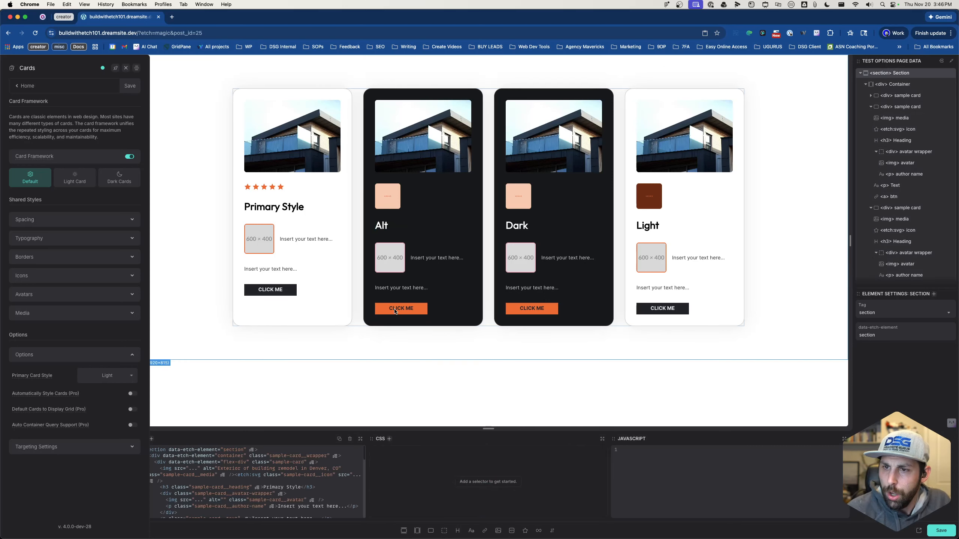
# Step: Compare the first card with the fourth card's icon and examine the light card style settings
pyautogui.click(340, 296)
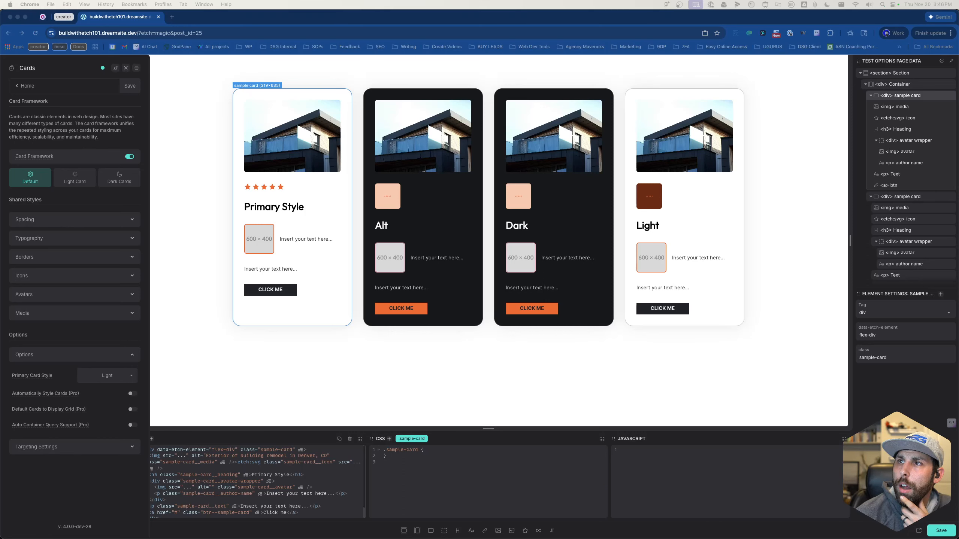
pyautogui.click(649, 206)
pyautogui.click(316, 197)
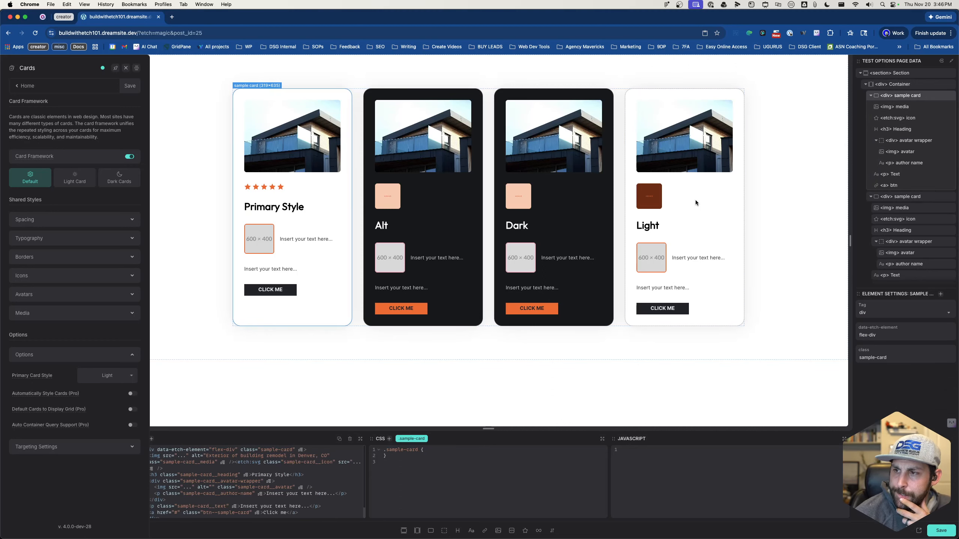
pyautogui.click(650, 207)
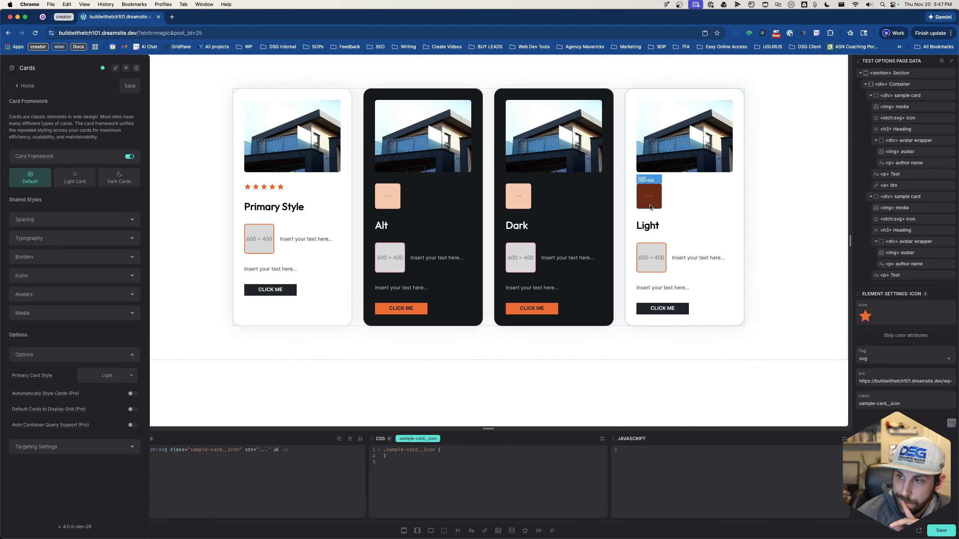
pyautogui.click(80, 294)
pyautogui.click(75, 182)
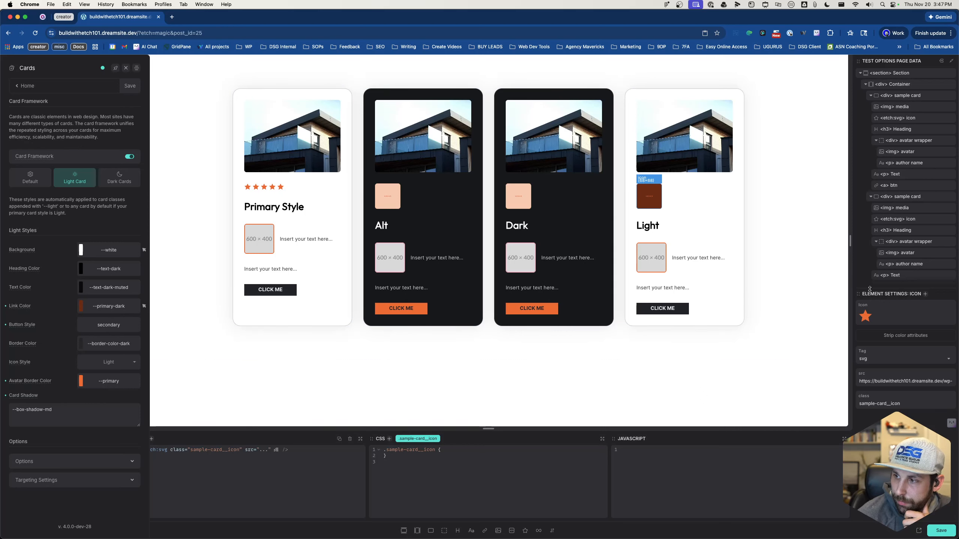
# Step: Collapse the sample cards in the page's element structure, expanding only the second one and selecting its Text element
pyautogui.scroll(-3, 893, 249)
pyautogui.scroll(-2, 892, 252)
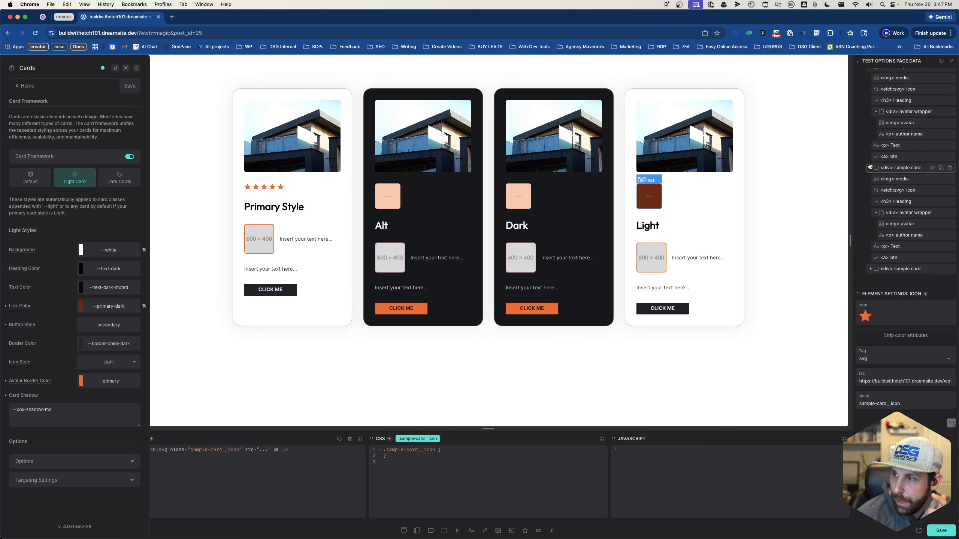
pyautogui.click(870, 168)
pyautogui.click(870, 155)
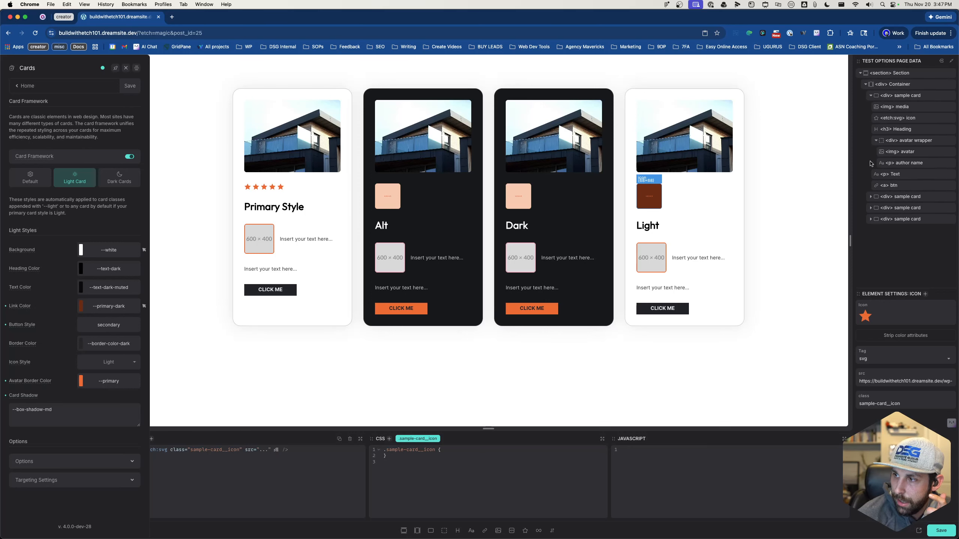
pyautogui.click(871, 95)
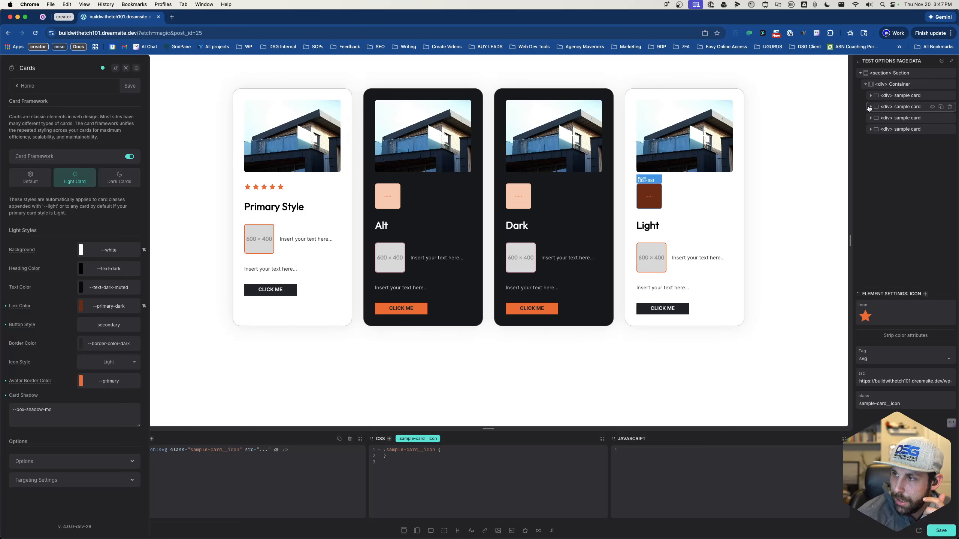
pyautogui.click(870, 107)
pyautogui.click(902, 186)
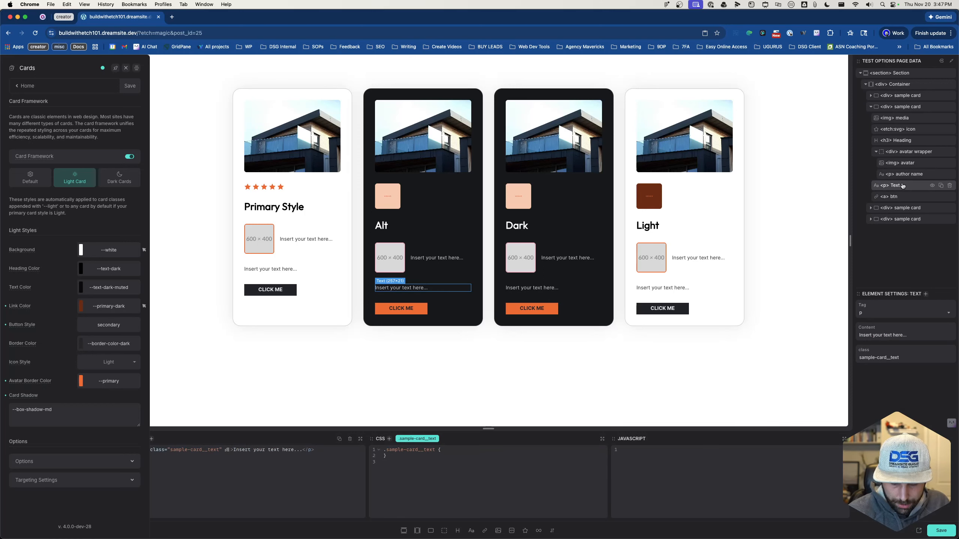
pyautogui.press('super+e')
pyautogui.write('link')
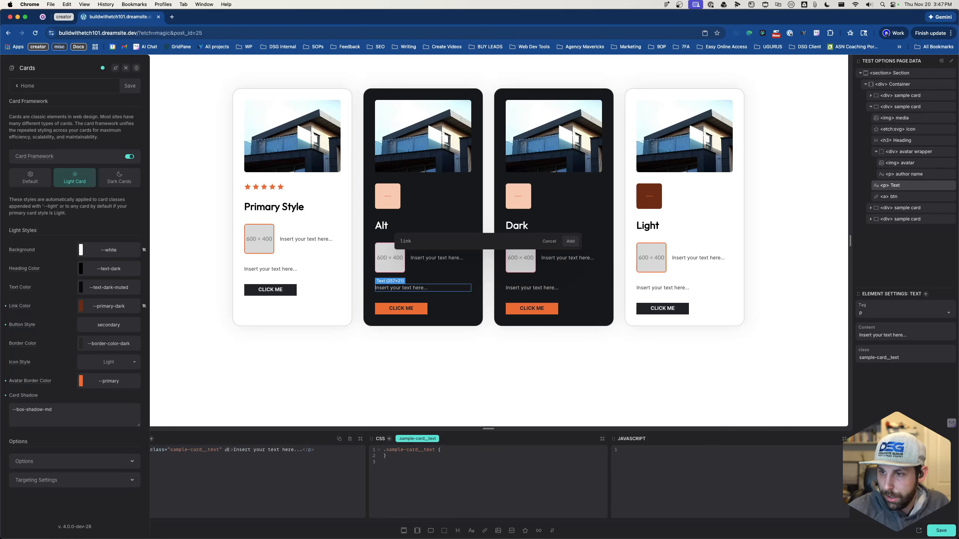
pyautogui.press('Escape')
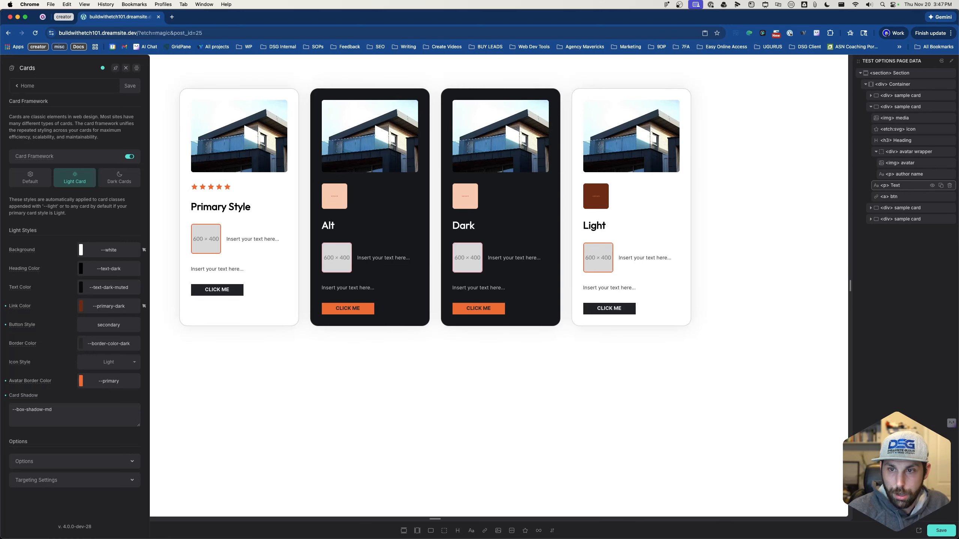
pyautogui.click(910, 174)
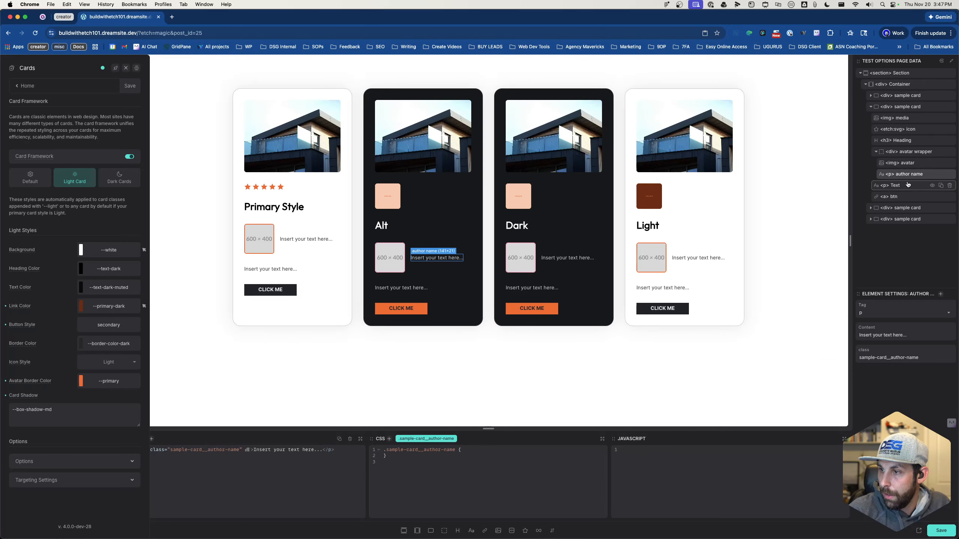
# Step: Insert a link element into the second sample card and place it directly above the Text element
pyautogui.click(908, 185)
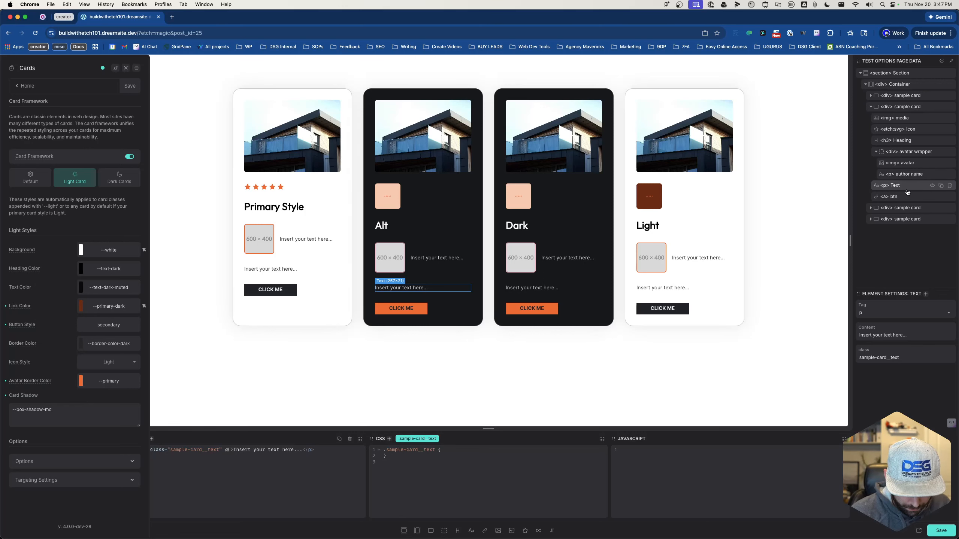
pyautogui.press('super+k')
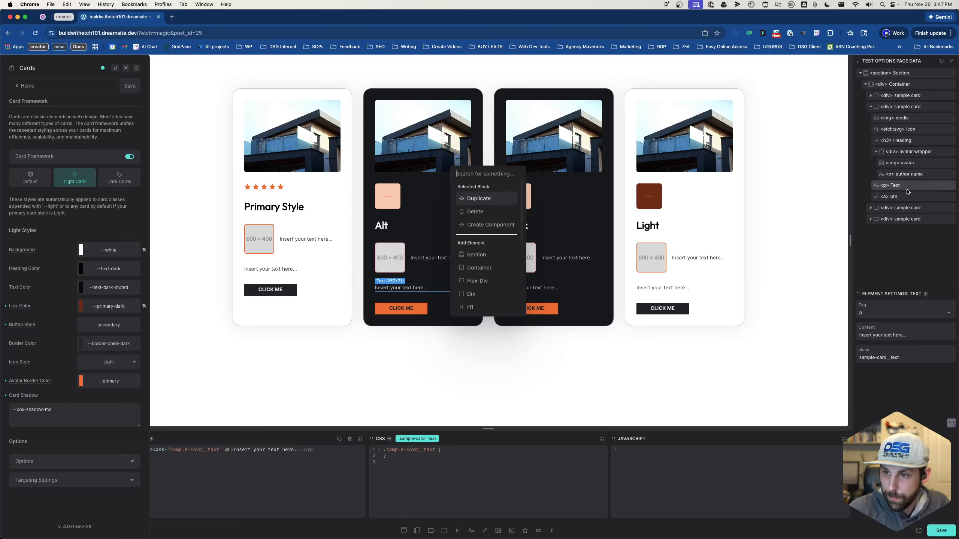
pyautogui.write('link')
pyautogui.press('Return')
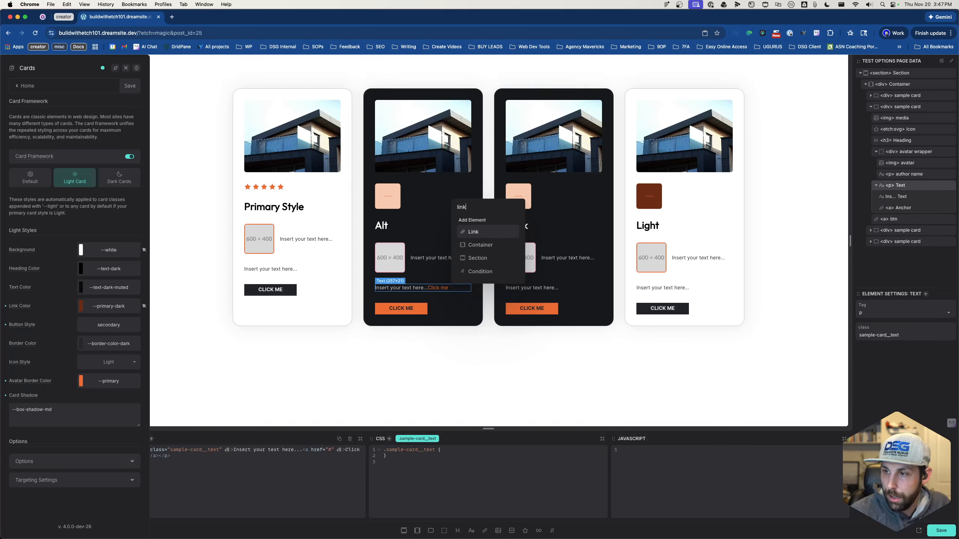
pyautogui.click(906, 208)
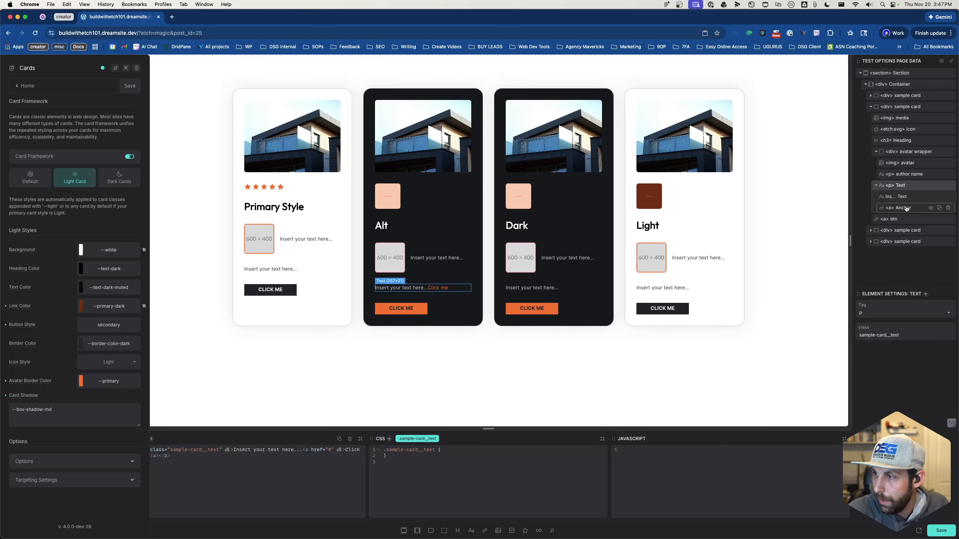
pyautogui.moveTo(907, 209); pyautogui.dragTo(892, 186)
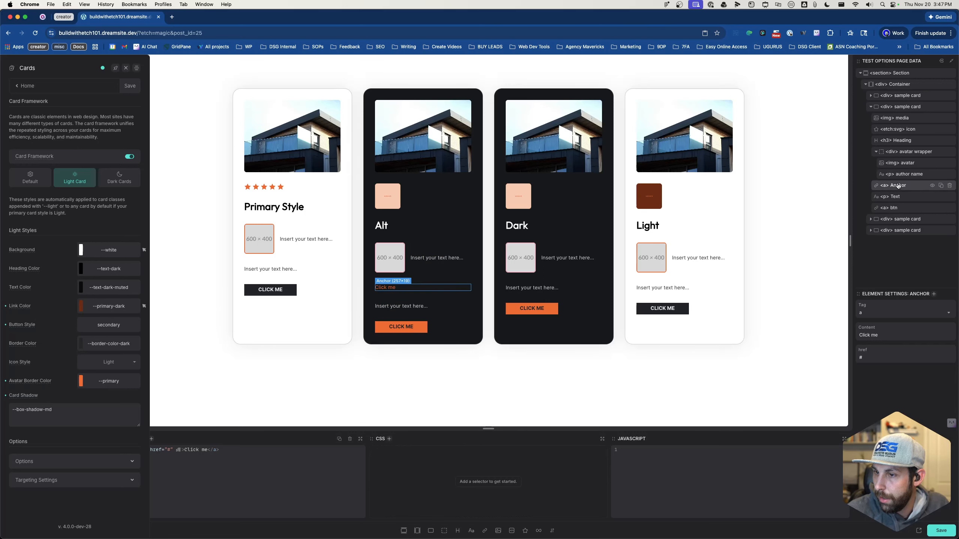
# Step: Rename the second card's new anchor element as link
pyautogui.doubleClick(901, 187)
pyautogui.write('link')
pyautogui.press('Return')
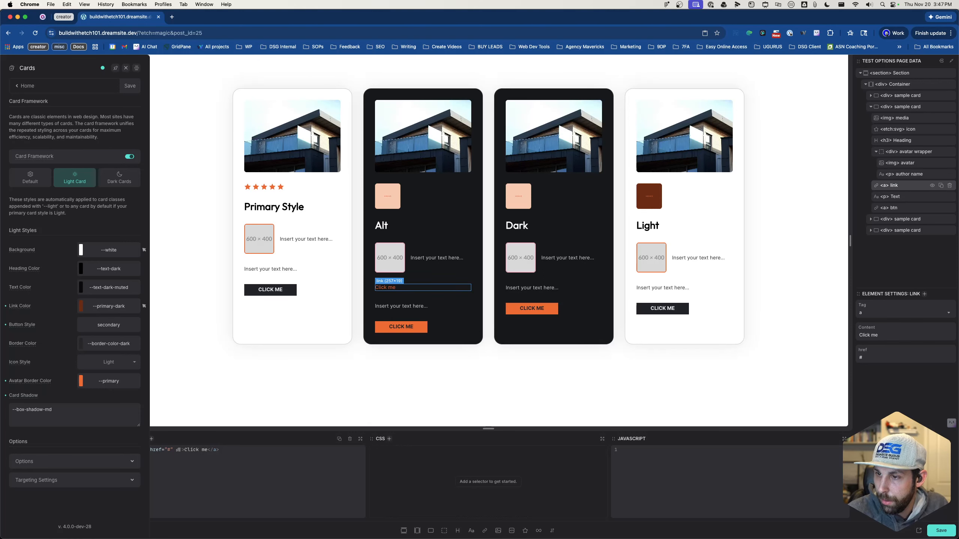
# Step: Add the class .sample-card__link to the second card's link element
pyautogui.press('super+Return')
pyautogui.write('.sample-card')
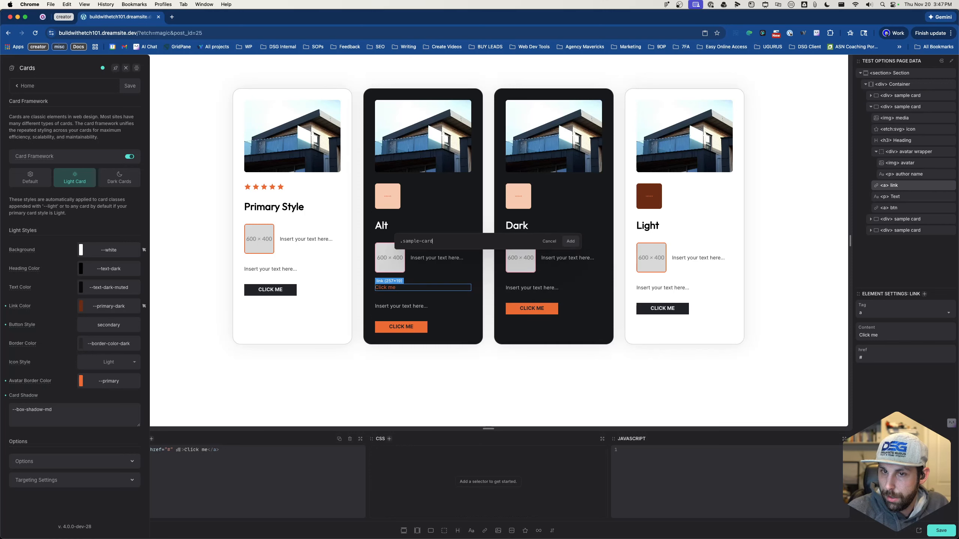
pyautogui.write('__')
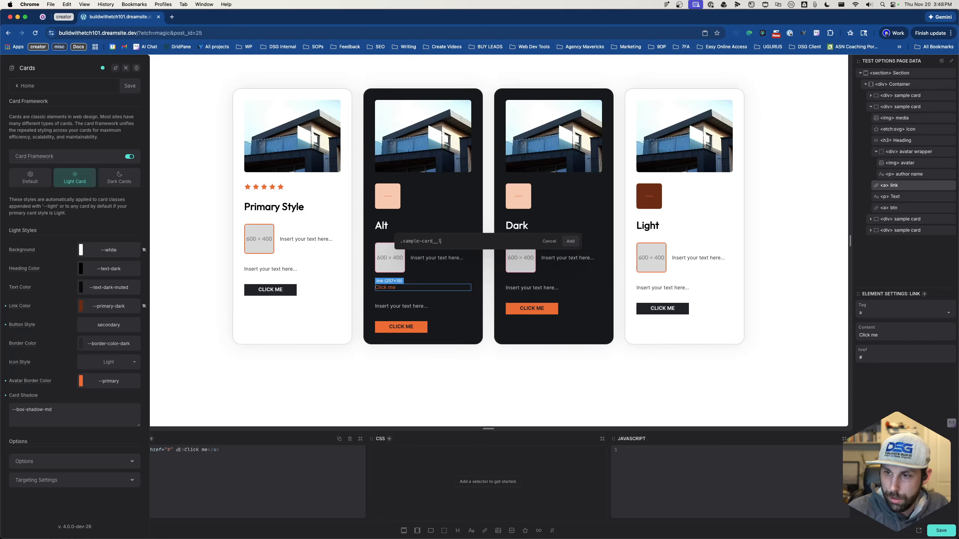
pyautogui.write('link')
pyautogui.press('Return')
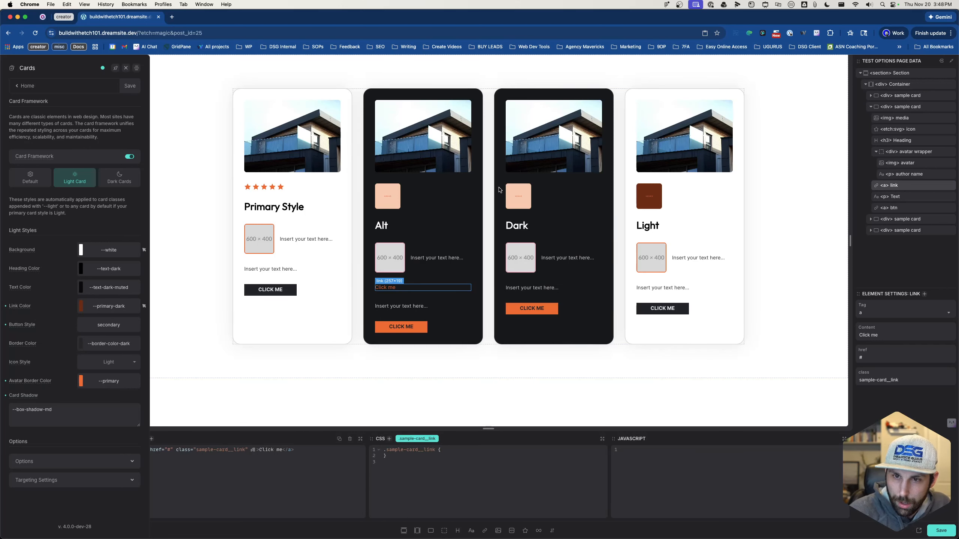
# Step: Set the dark cards' link color to --primary-light and save the card framework settings
pyautogui.click(114, 181)
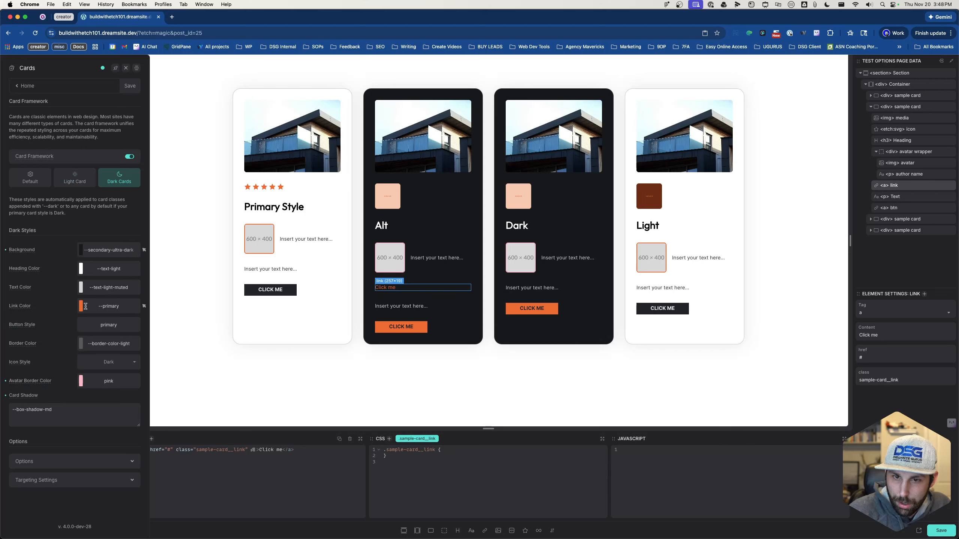
pyautogui.doubleClick(115, 306)
pyautogui.write('sec')
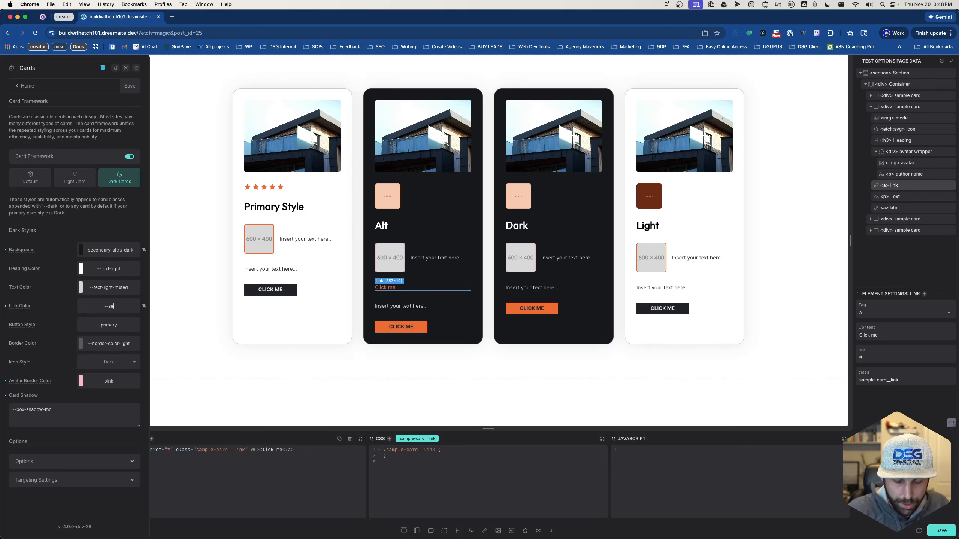
pyautogui.press('BackSpace')
pyautogui.press('BackSpace')
pyautogui.press('BackSpace')
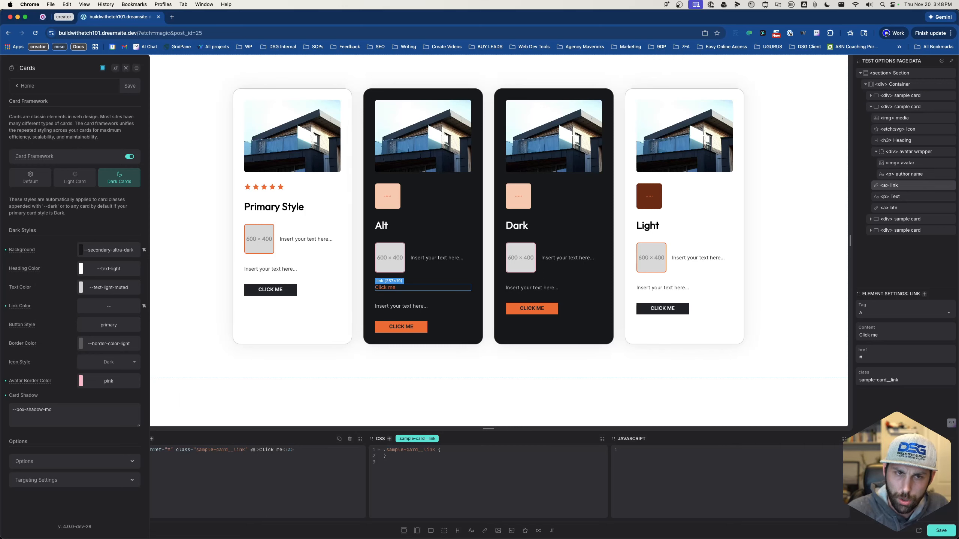
pyautogui.write('primar')
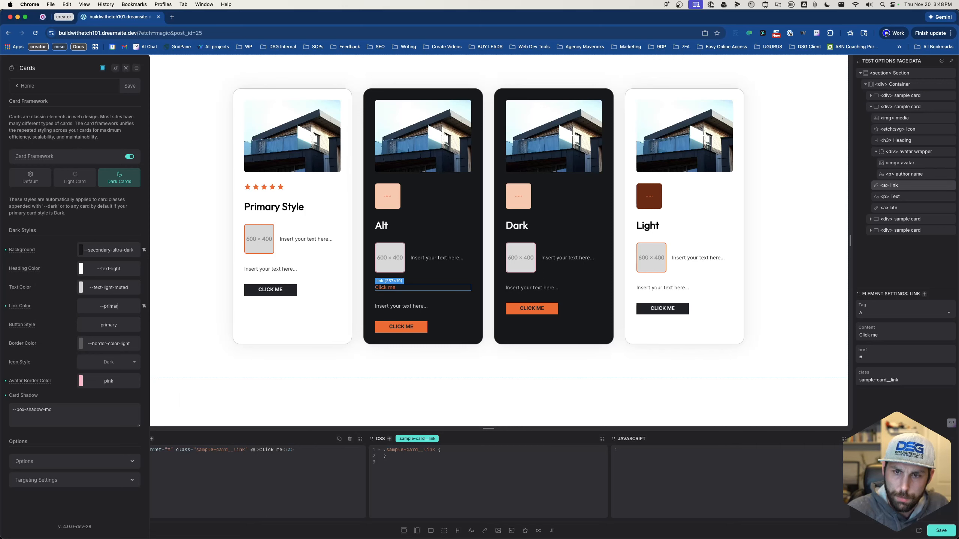
pyautogui.write('y-')
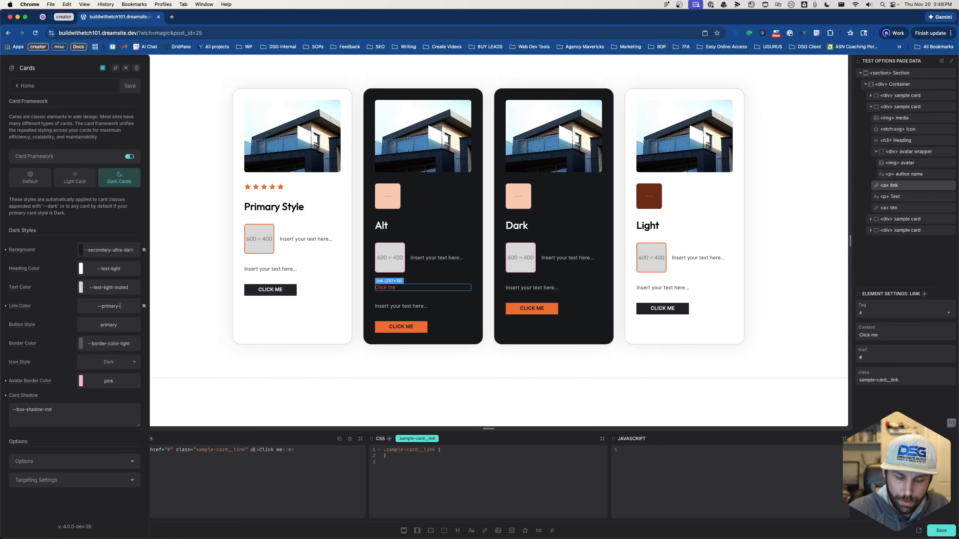
pyautogui.write('ultra-lig')
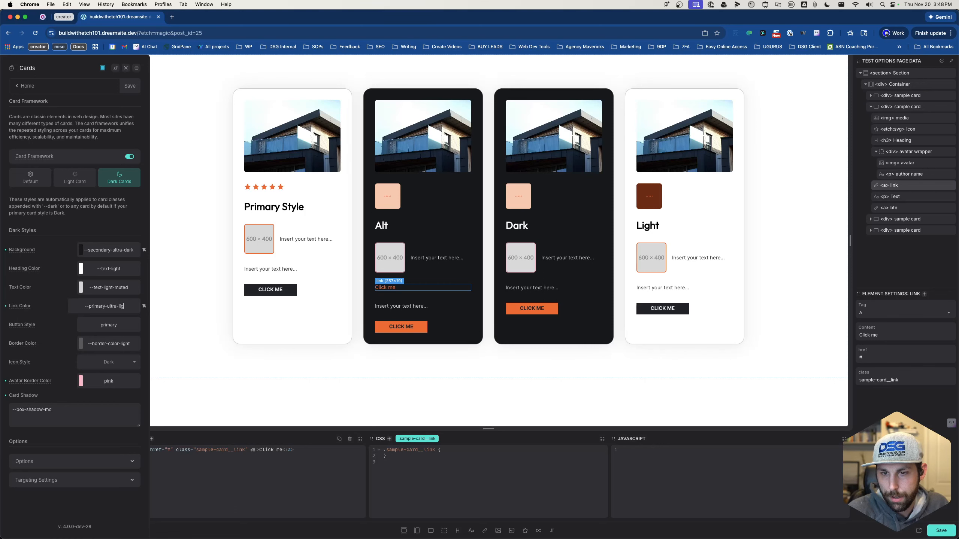
pyautogui.write('ht')
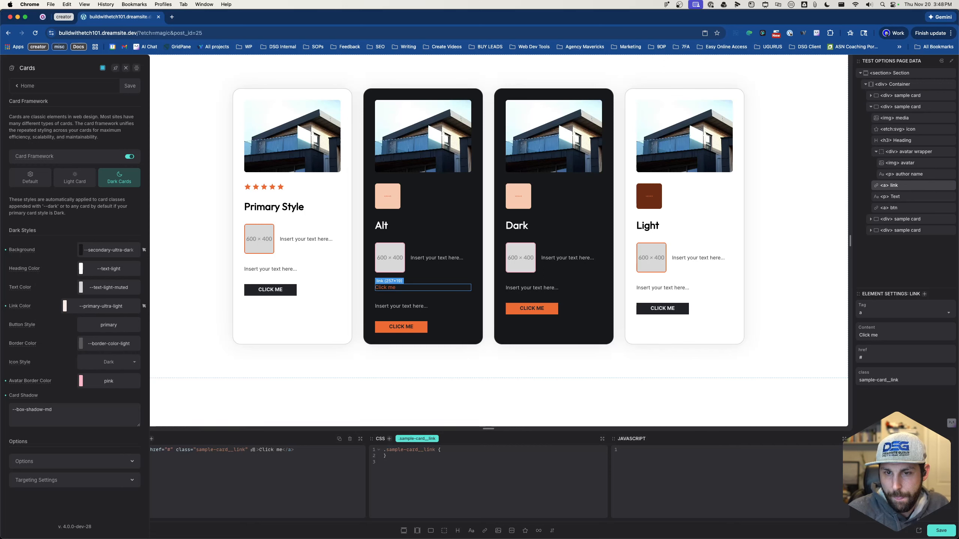
pyautogui.press('BackSpace')
pyautogui.press('BackSpace')
pyautogui.press('BackSpace')
pyautogui.press('BackSpace')
pyautogui.press('BackSpace')
pyautogui.press('BackSpace')
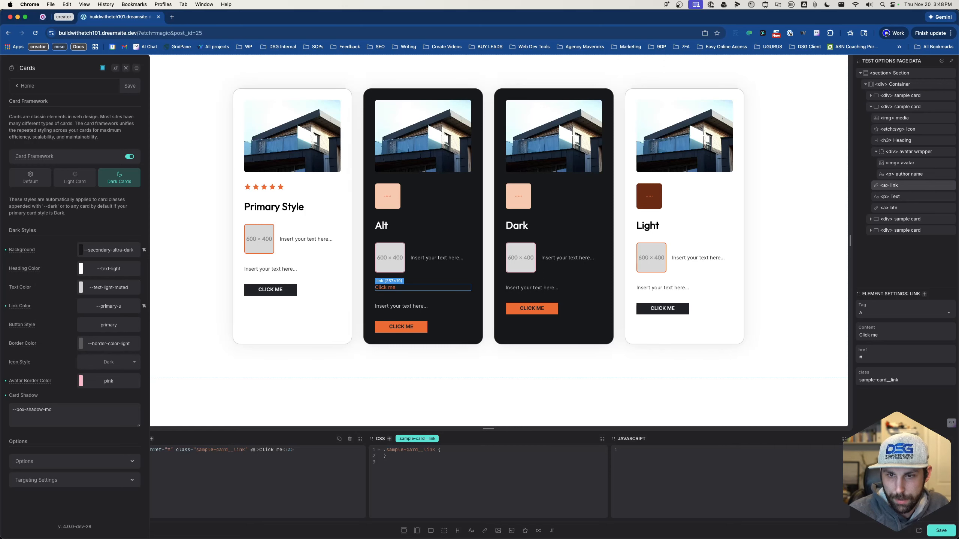
pyautogui.write('light')
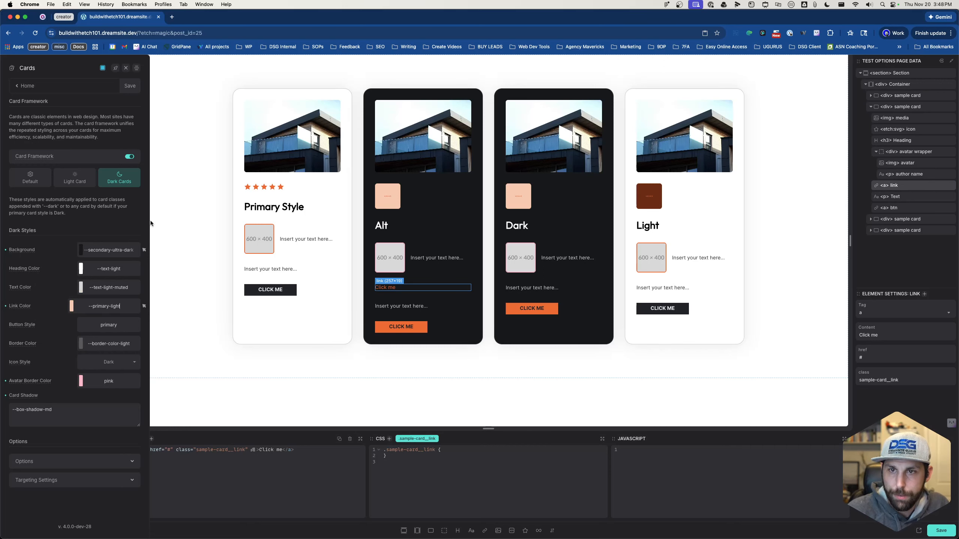
pyautogui.press('super+s')
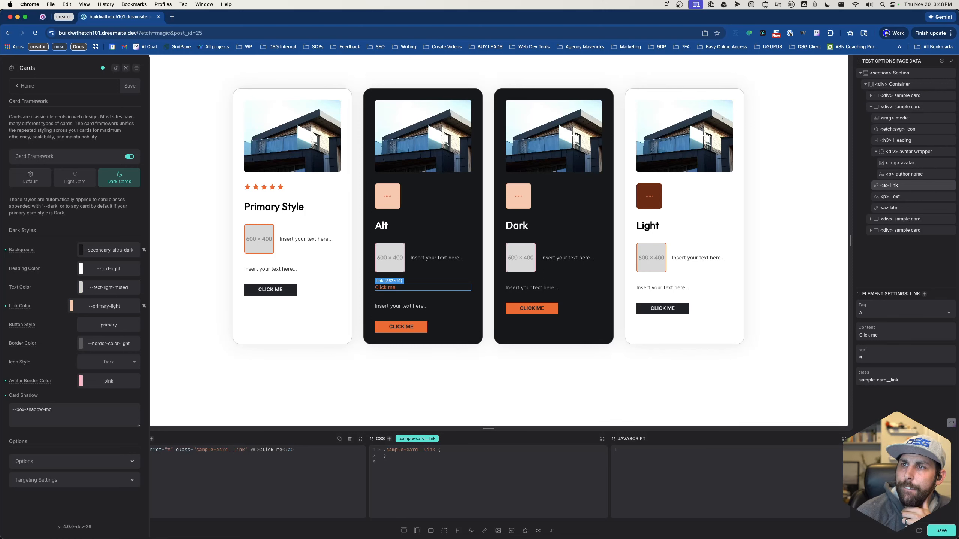
# Step: Copy the second card's link element, paste it directly below the Text element in the third sample card, and save
pyautogui.click(546, 283)
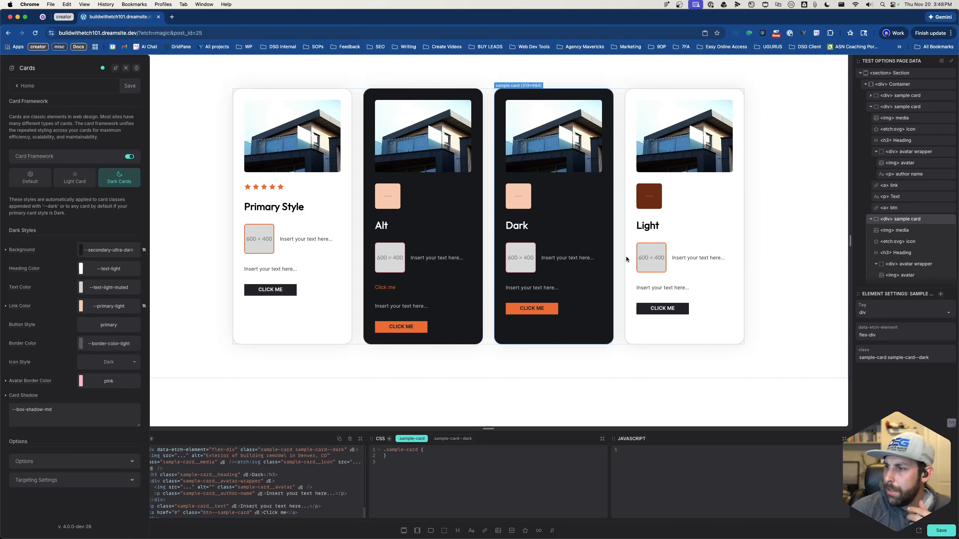
pyautogui.click(395, 287)
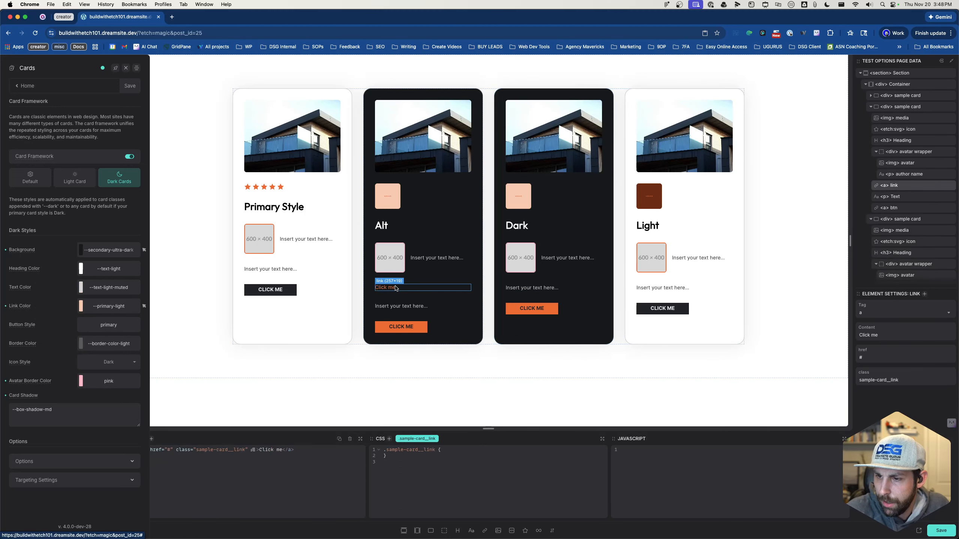
pyautogui.rightClick(401, 289)
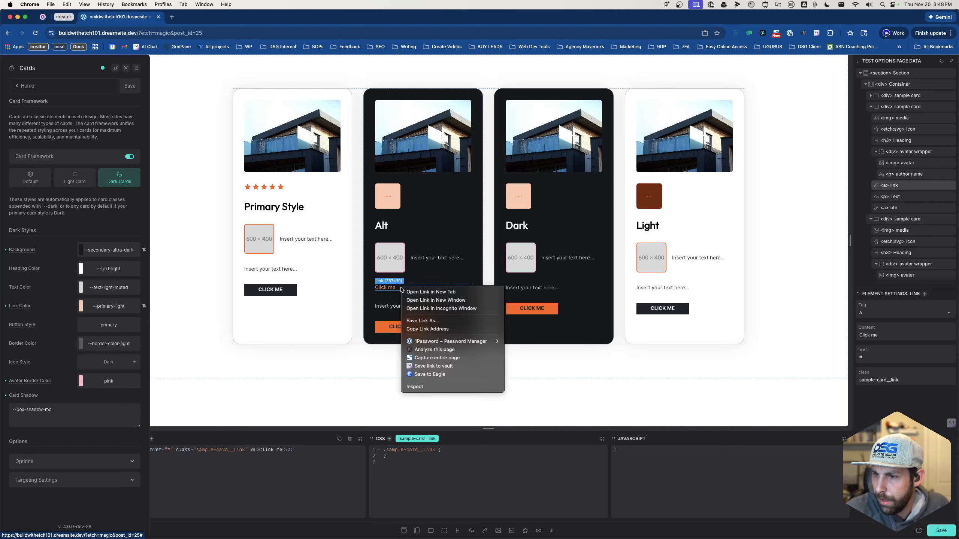
pyautogui.press('Escape')
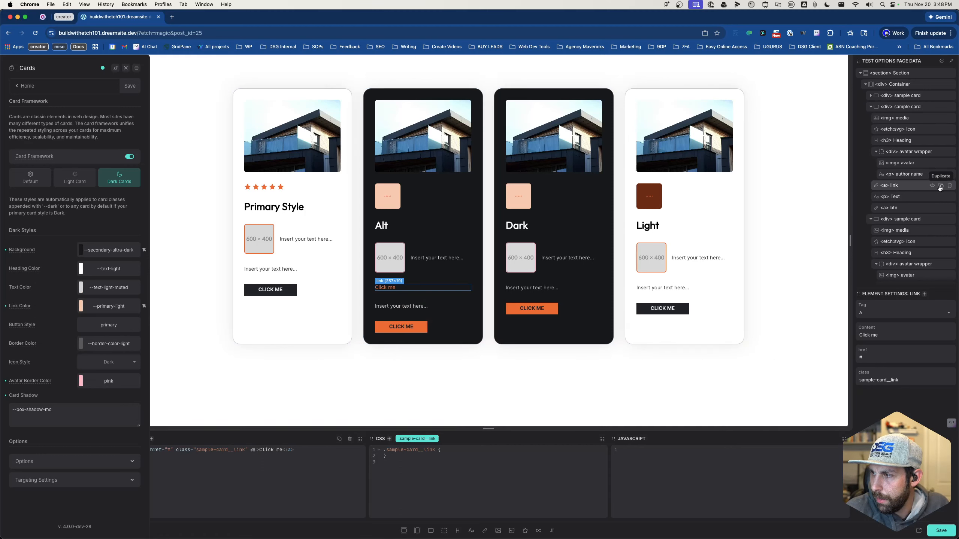
pyautogui.rightClick(909, 186)
pyautogui.click(874, 193)
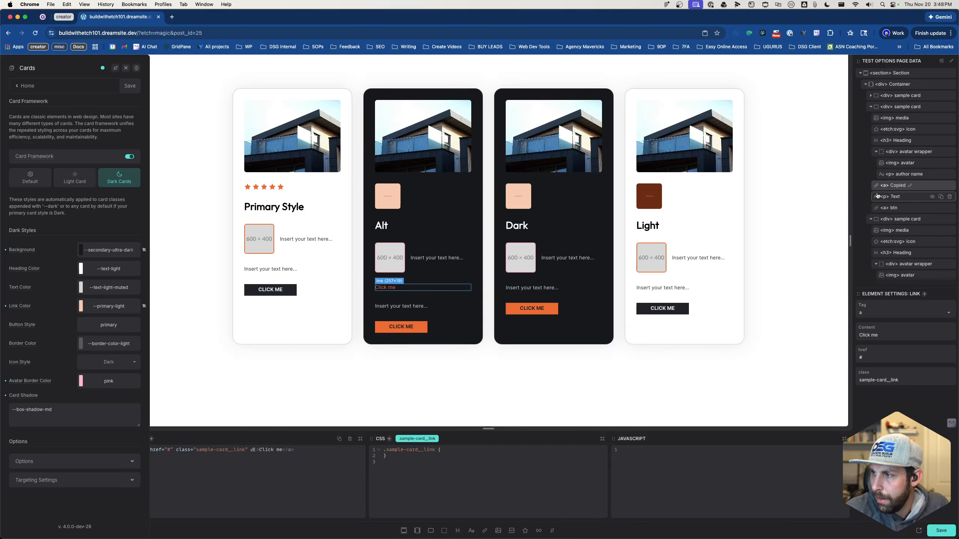
pyautogui.scroll(-2, 899, 234)
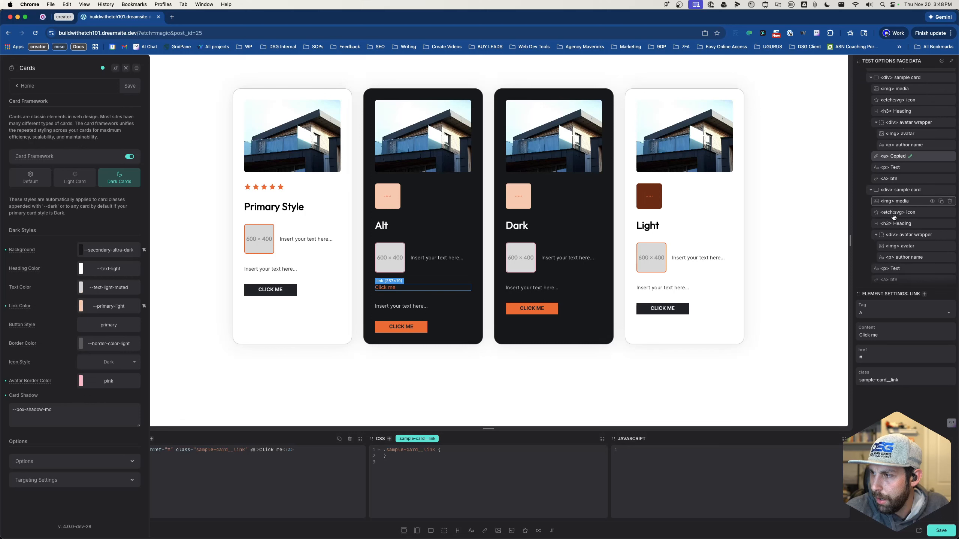
pyautogui.scroll(-2, 901, 254)
pyautogui.click(904, 259)
pyautogui.rightClick(903, 258)
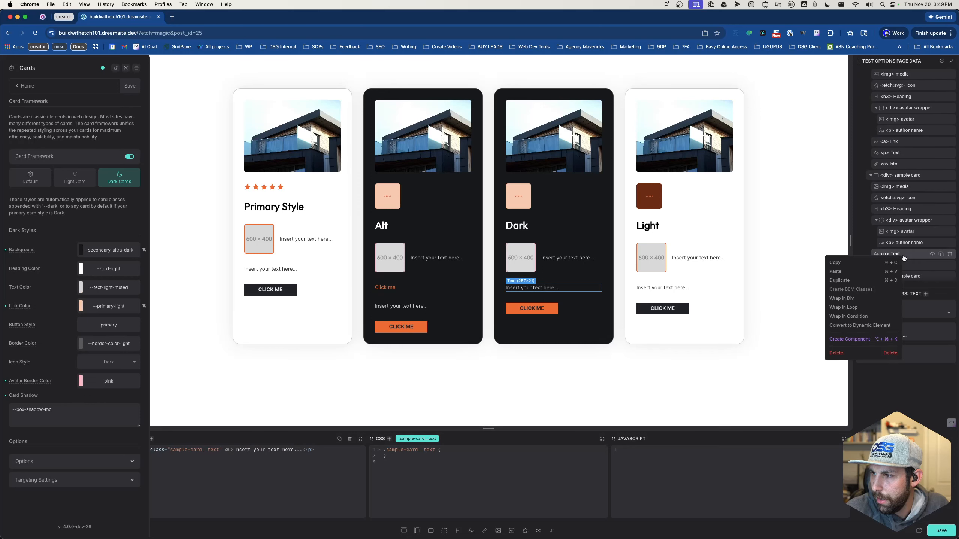
pyautogui.click(850, 270)
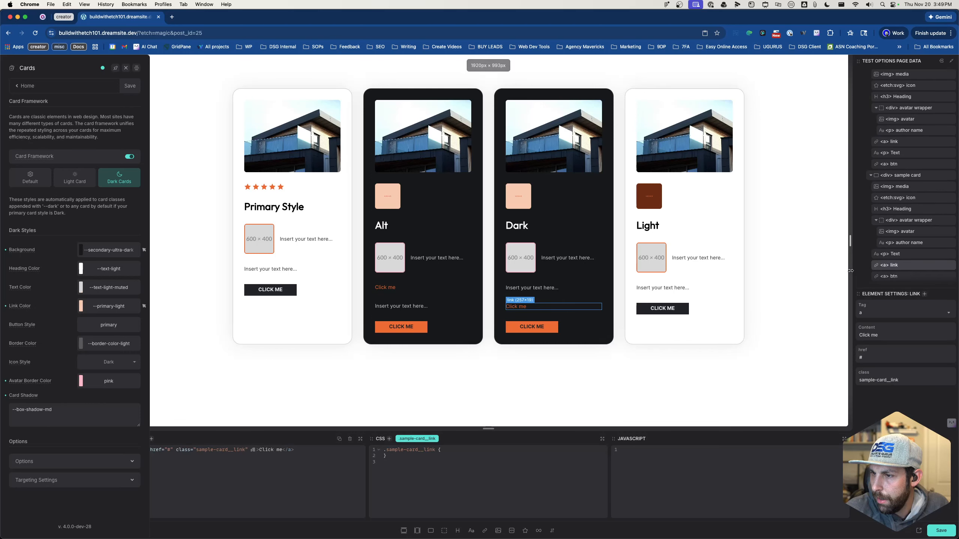
pyautogui.press('super+s')
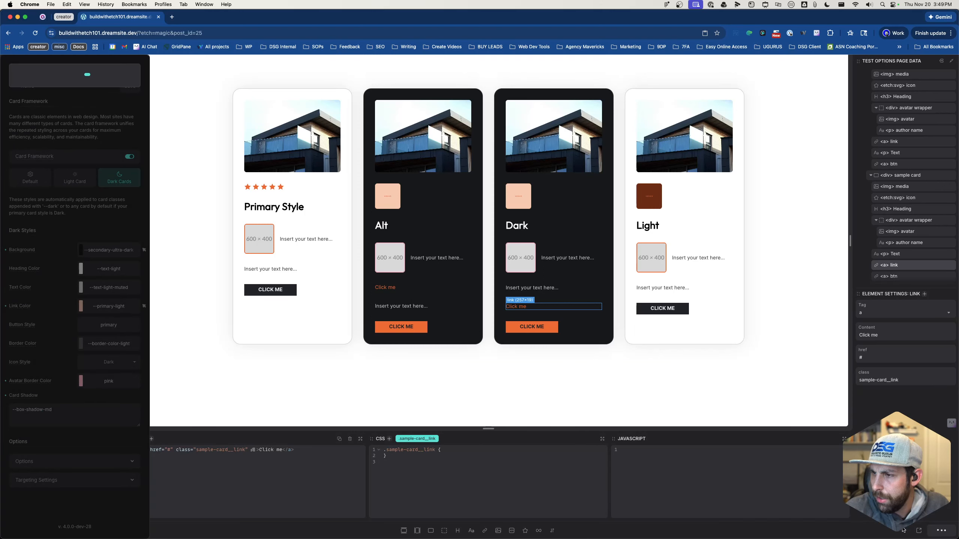
# Step: Paste the copied link below the Text element in the fourth sample card and check the cards on the published page
pyautogui.scroll(-2, 888, 269)
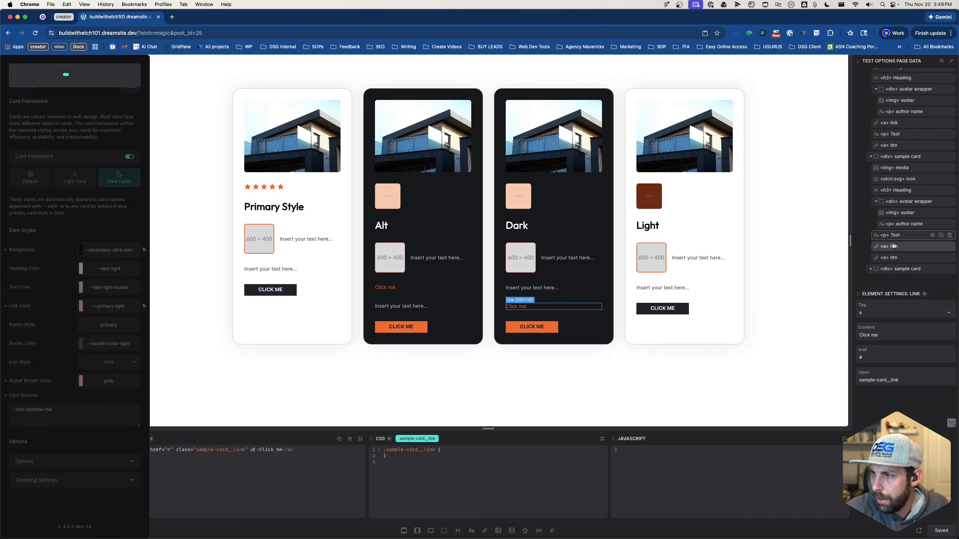
pyautogui.click(871, 269)
pyautogui.scroll(-3, 905, 252)
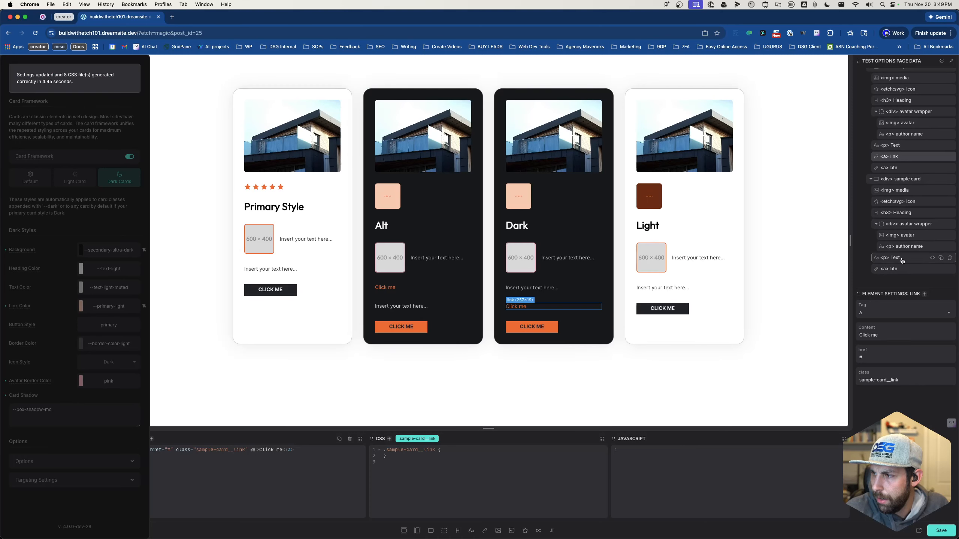
pyautogui.rightClick(900, 259)
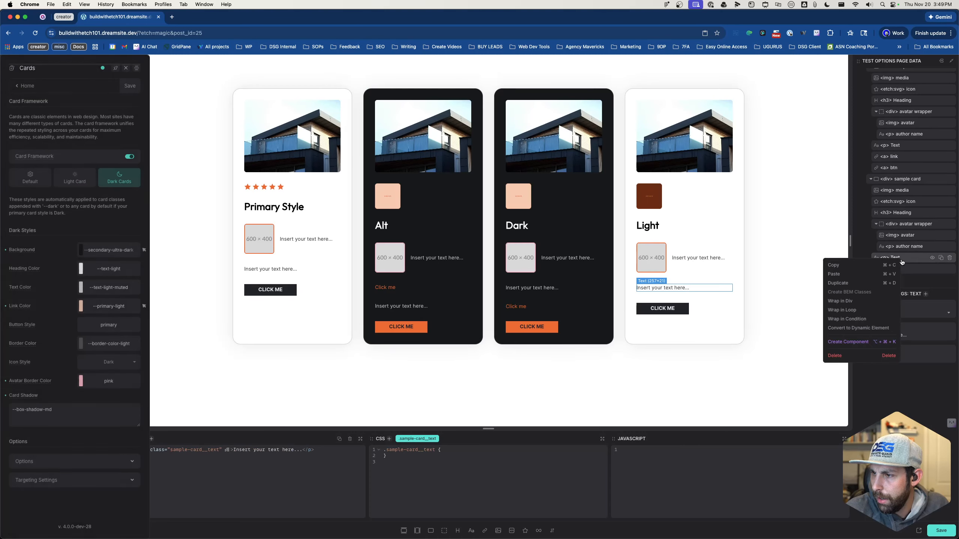
pyautogui.click(851, 275)
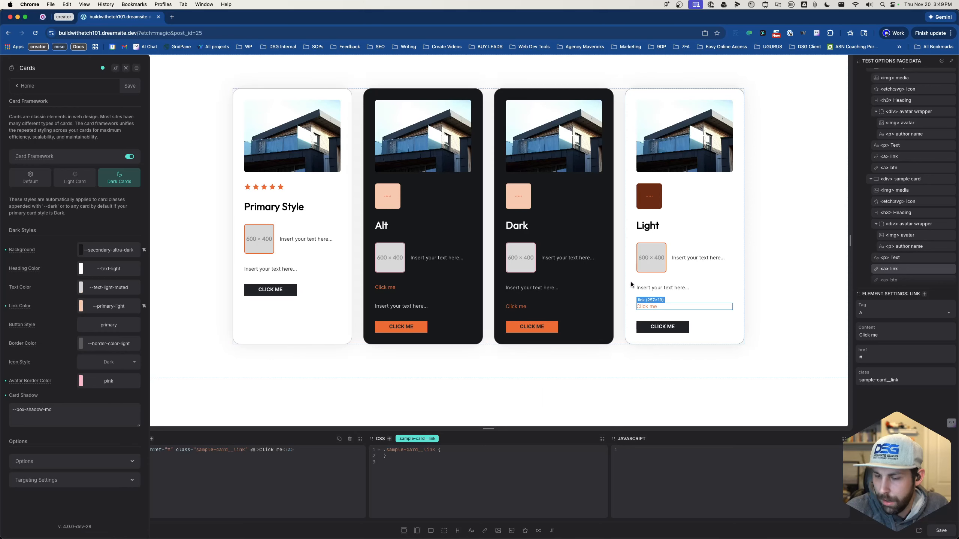
pyautogui.click(919, 532)
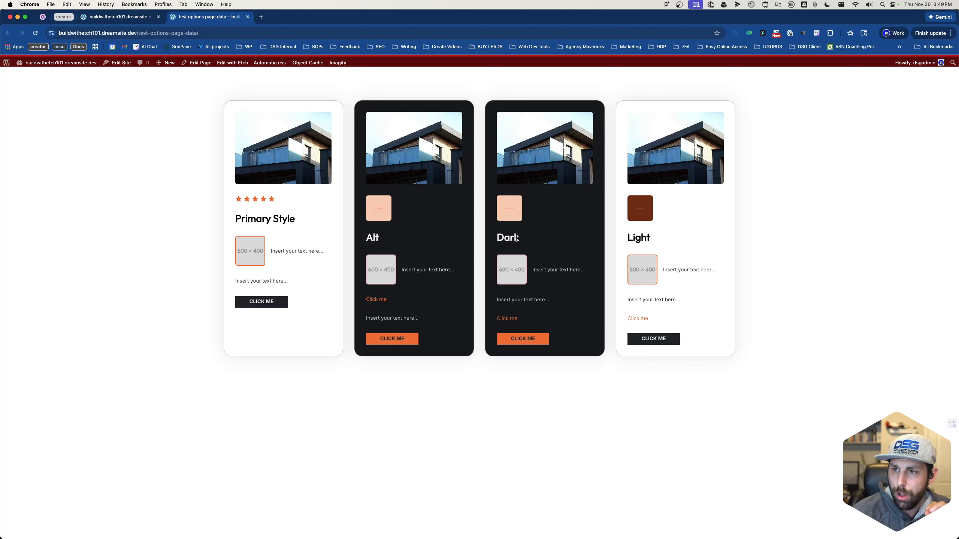
pyautogui.hotkey('ctrl', 'shift', 'Tab')
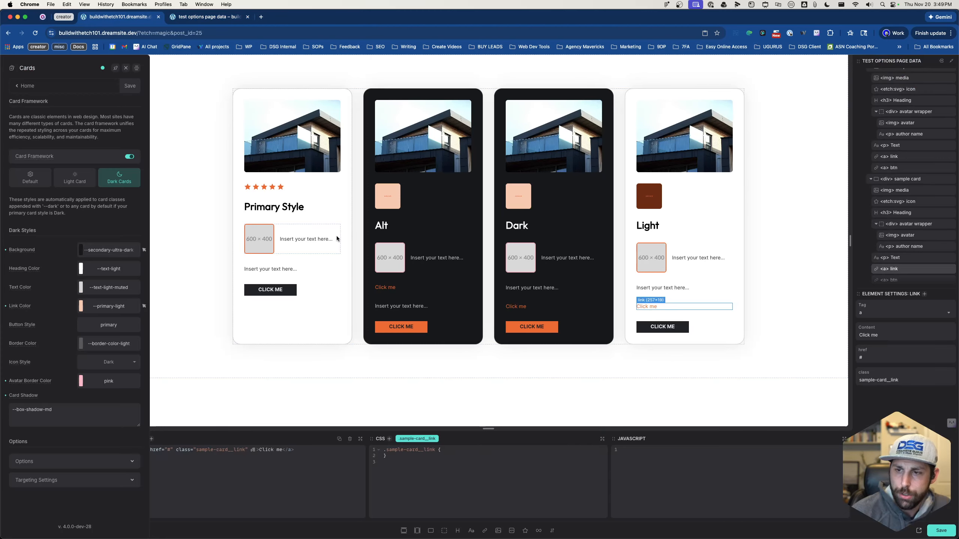
# Step: Set the default card options' Primary Card Style to Dark, save the settings, and select the first sample card
pyautogui.click(30, 178)
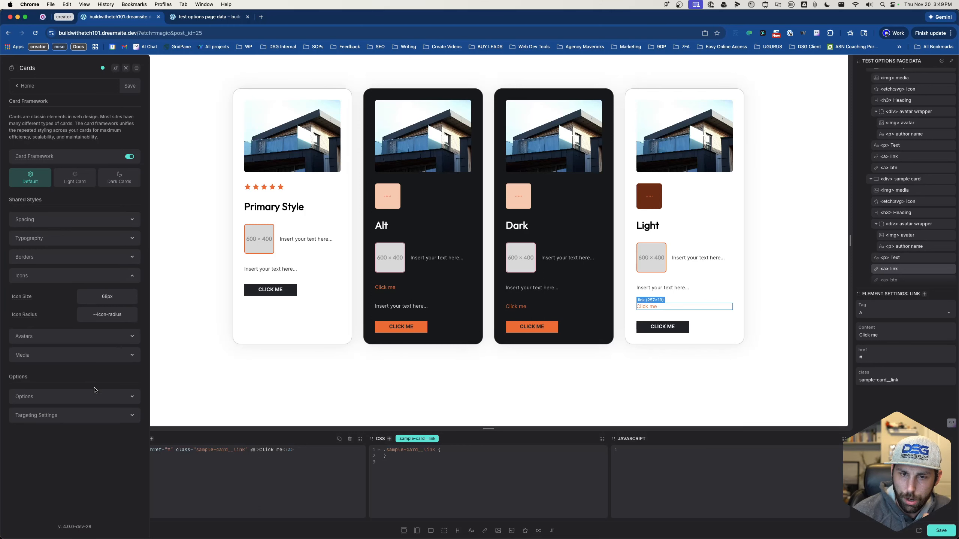
pyautogui.click(127, 401)
pyautogui.click(117, 381)
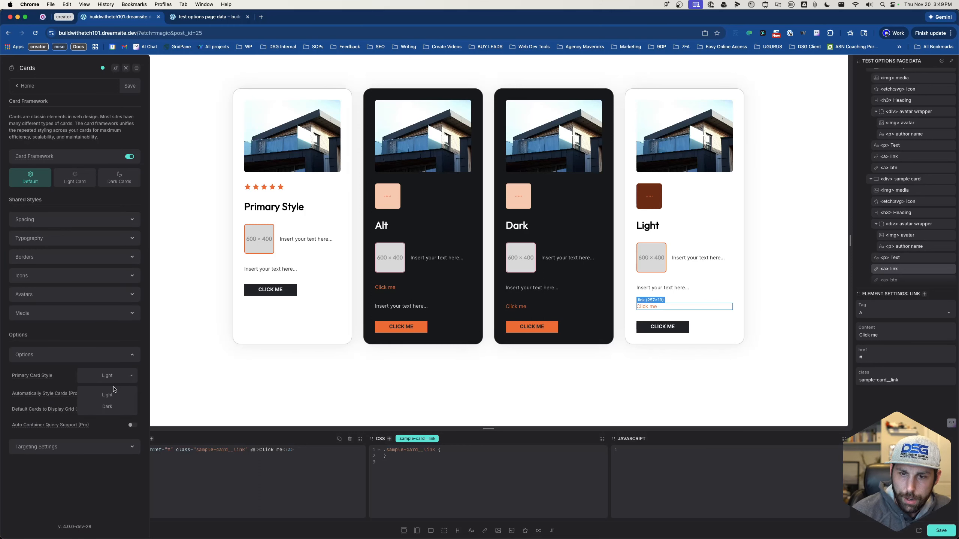
pyautogui.click(111, 407)
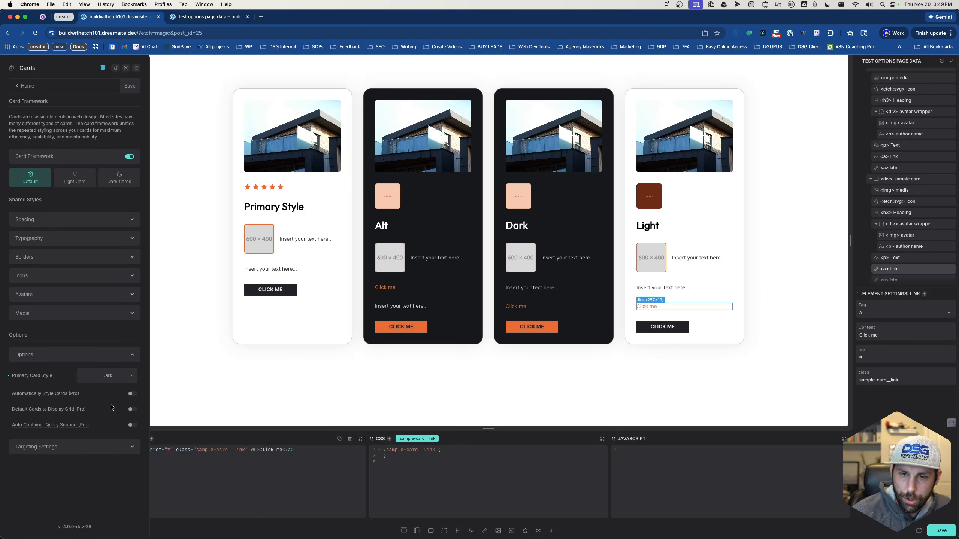
pyautogui.click(130, 86)
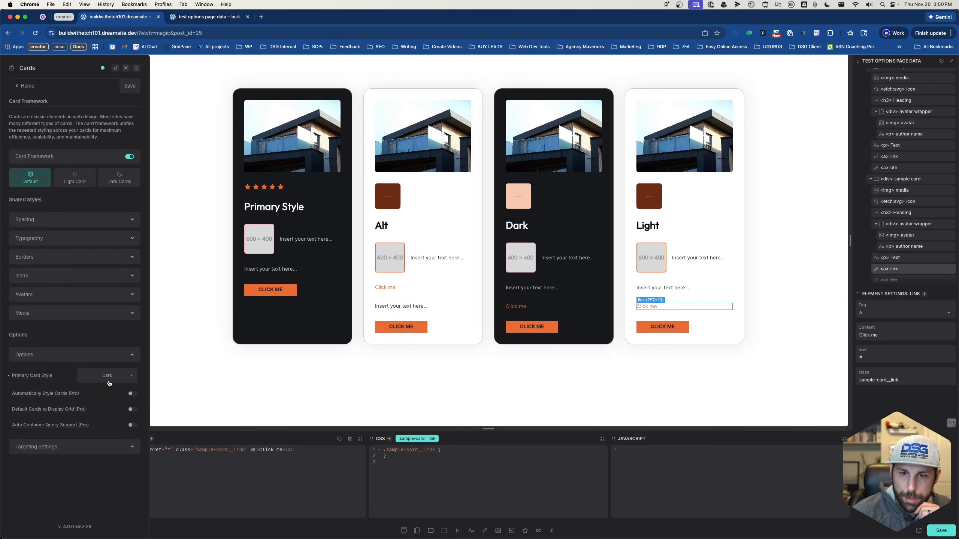
pyautogui.click(335, 344)
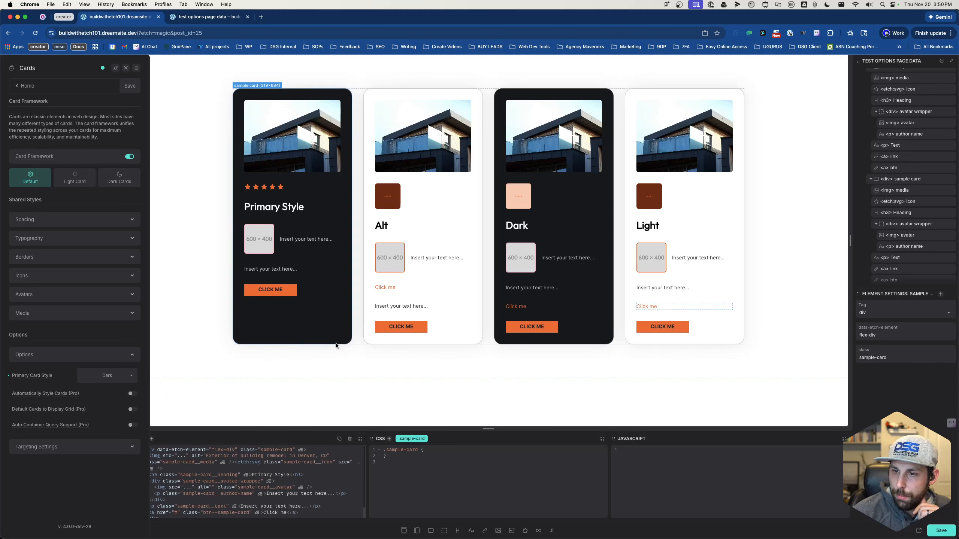